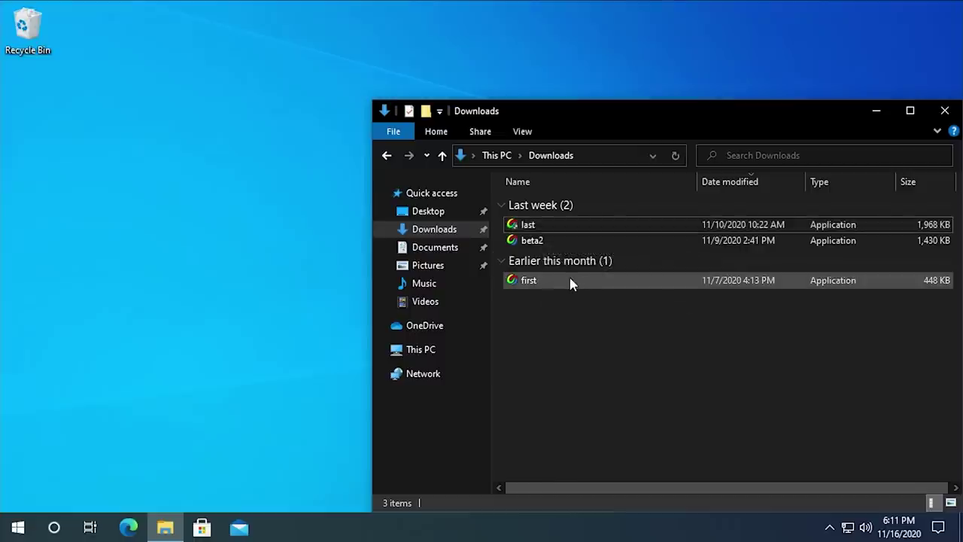
# Install Google Desktop Search by running the application named first in Downloads as administrator
pyautogui.click(531, 284)
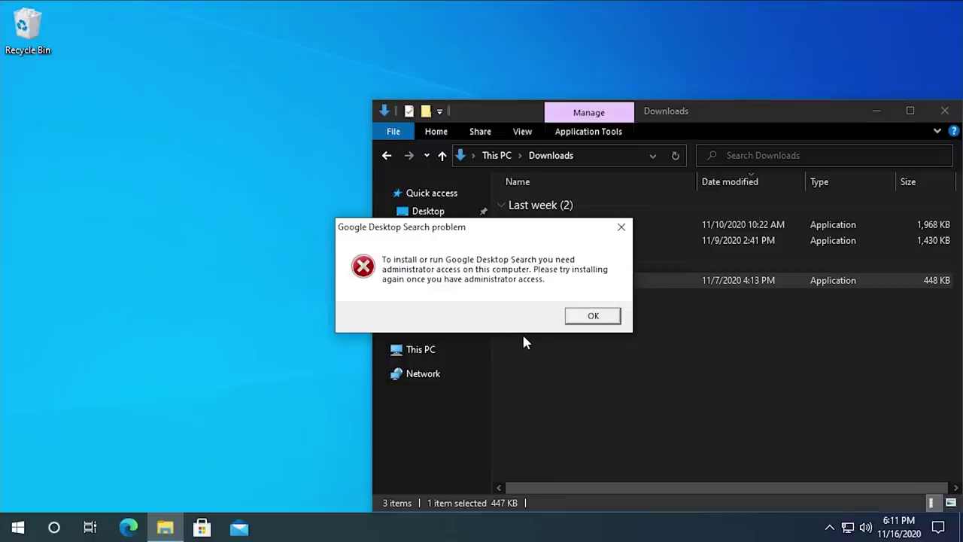
pyautogui.click(589, 318)
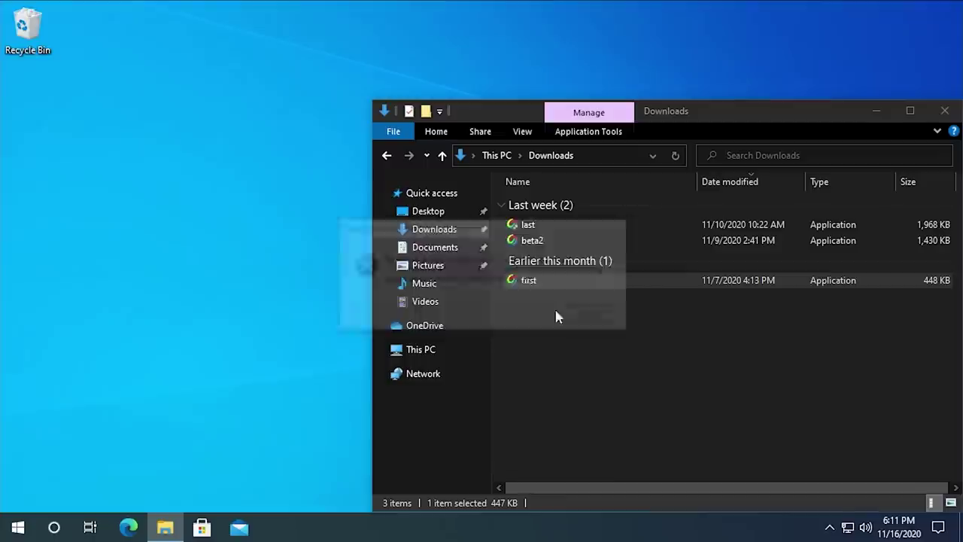
pyautogui.rightClick(511, 283)
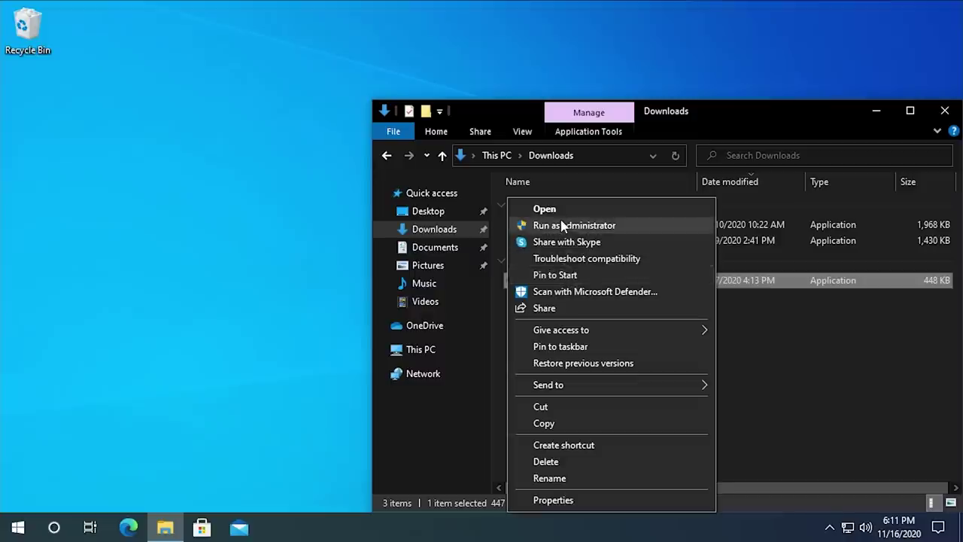
pyautogui.click(610, 126)
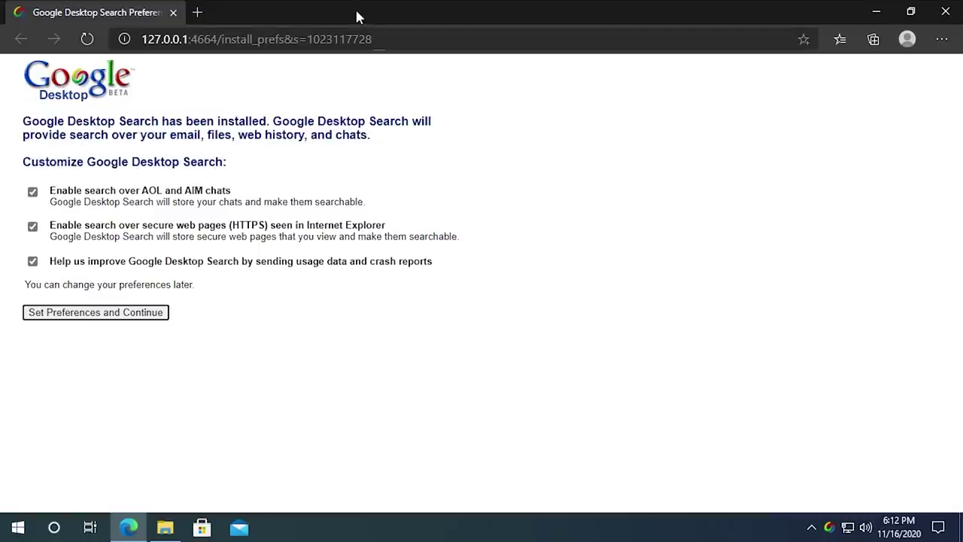
# Turn off sending usage data and crash reports, save the installation preferences, and continue to the Google Desktop Search start page
pyautogui.moveTo(357, 15); pyautogui.dragTo(440, 37)
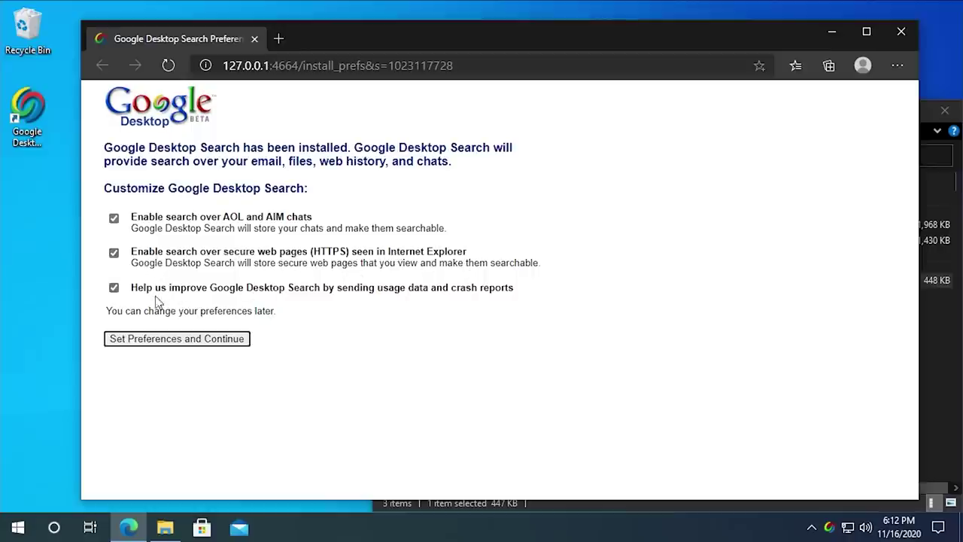
pyautogui.click(111, 292)
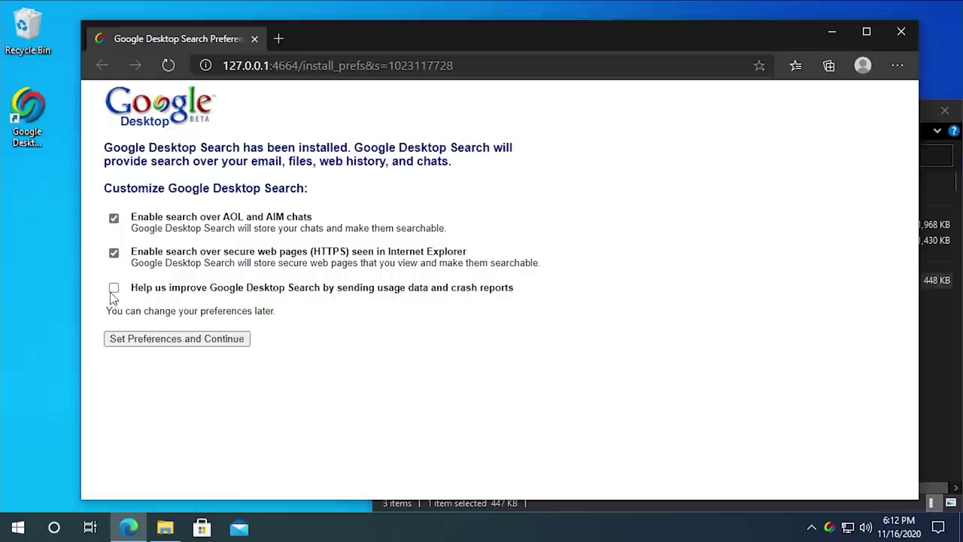
pyautogui.click(144, 338)
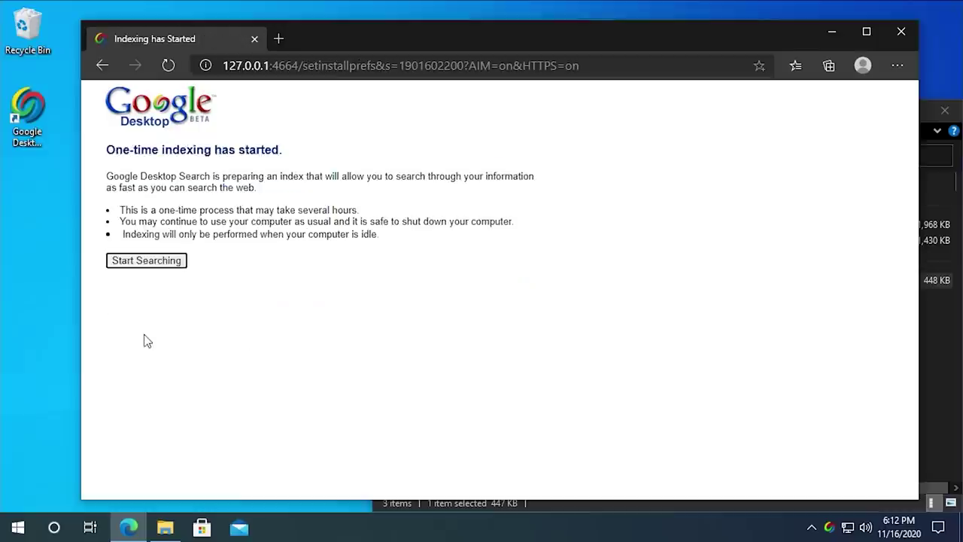
pyautogui.click(147, 261)
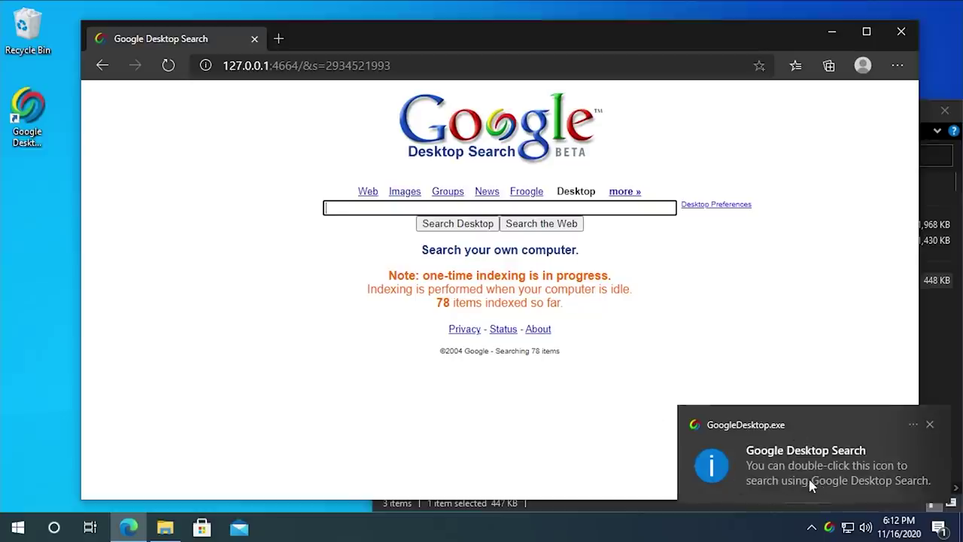
# Check the indexing status of Google Desktop Search on its notification area icon
pyautogui.click(828, 527)
pyautogui.click(830, 528)
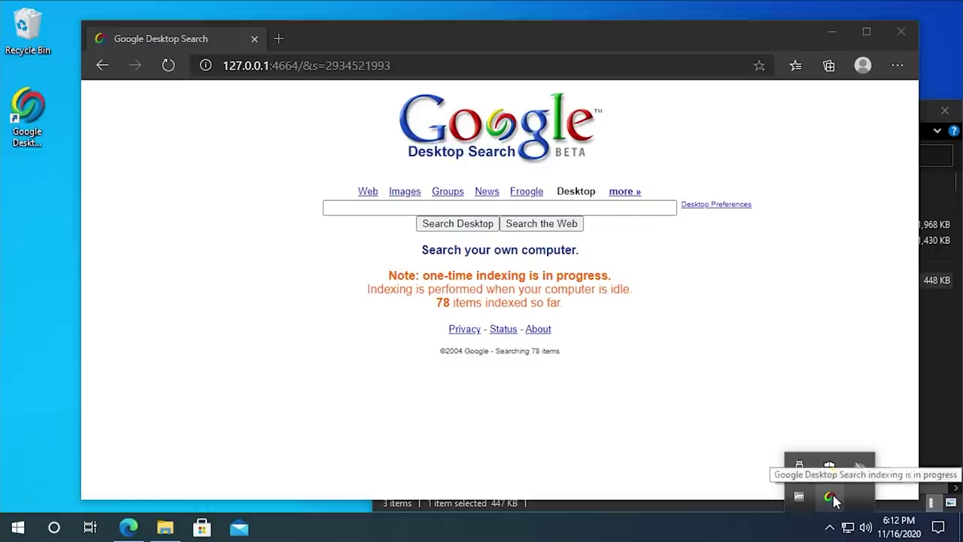
pyautogui.click(600, 438)
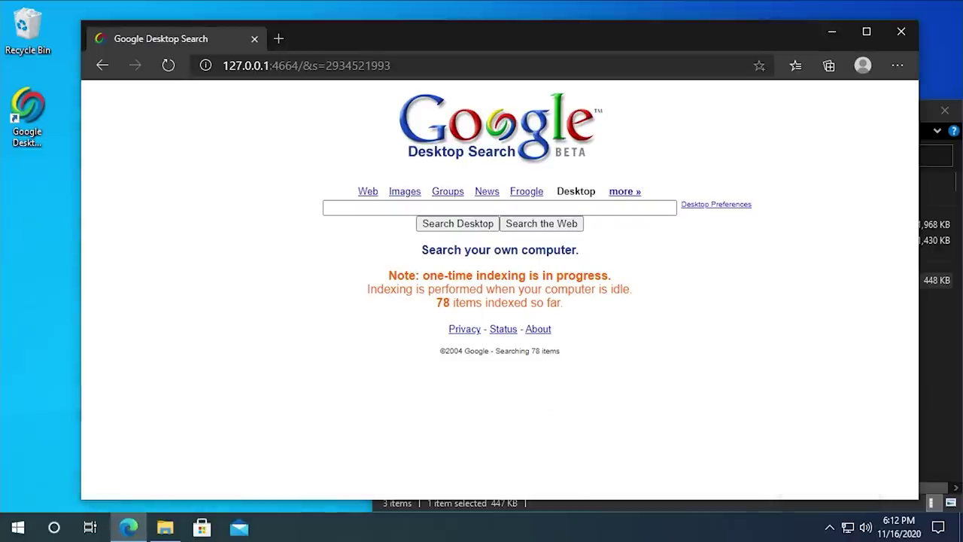
# Shrink the browser window around the Google Desktop Search page and move it to the middle of the desktop
pyautogui.moveTo(583, 34); pyautogui.dragTo(569, 27)
pyautogui.moveTo(907, 270); pyautogui.dragTo(766, 263)
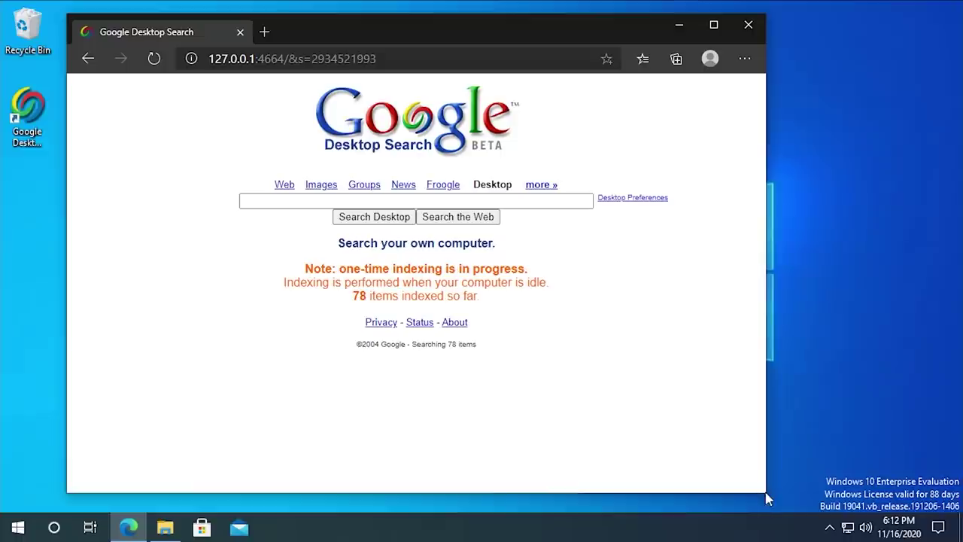
pyautogui.moveTo(766, 492); pyautogui.dragTo(568, 392)
pyautogui.moveTo(359, 30); pyautogui.dragTo(538, 91)
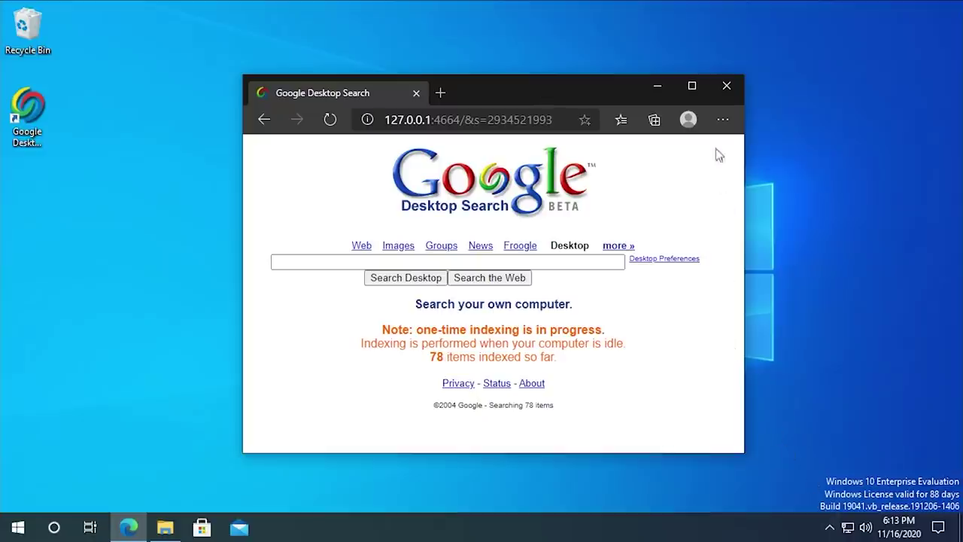
# Close the browser window and open the Google Desktop Search About page from its notification area icon
pyautogui.click(726, 85)
pyautogui.click(829, 526)
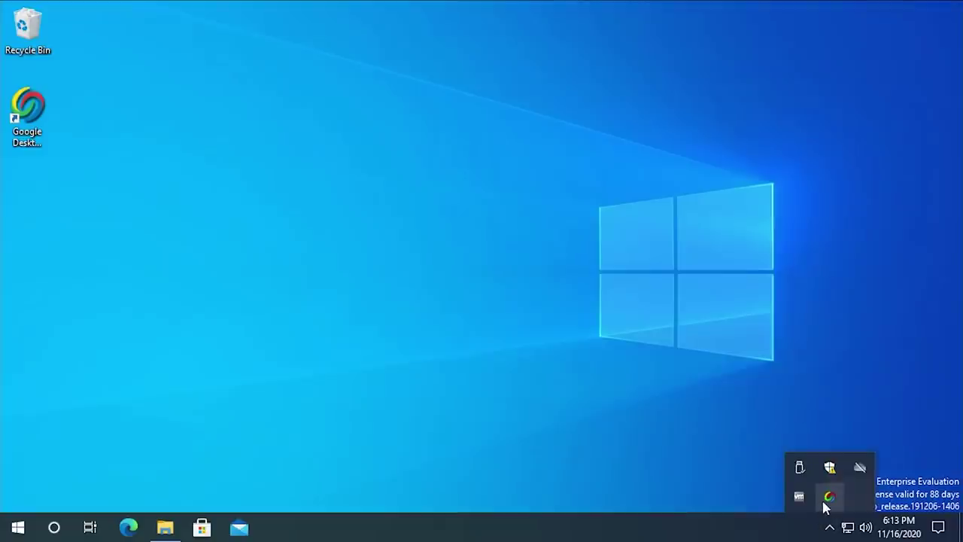
pyautogui.rightClick(825, 502)
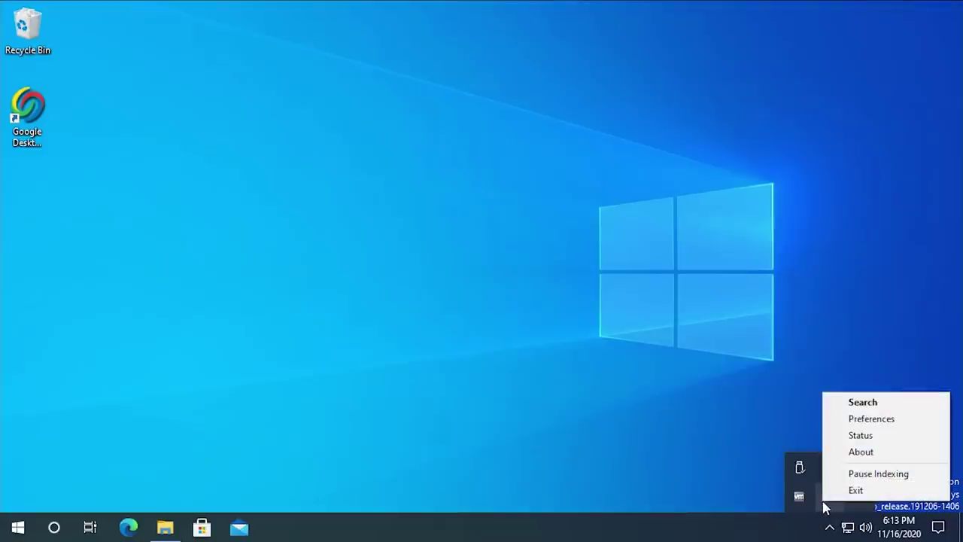
pyautogui.click(905, 451)
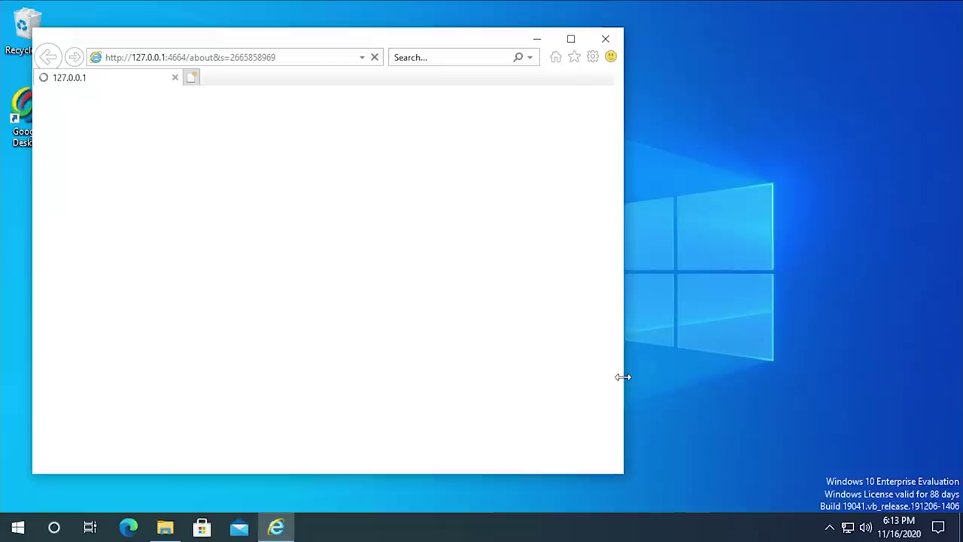
# Try to open the Google Desktop Search preferences from its notification area icon
pyautogui.click(829, 527)
pyautogui.rightClick(831, 497)
pyautogui.click(871, 409)
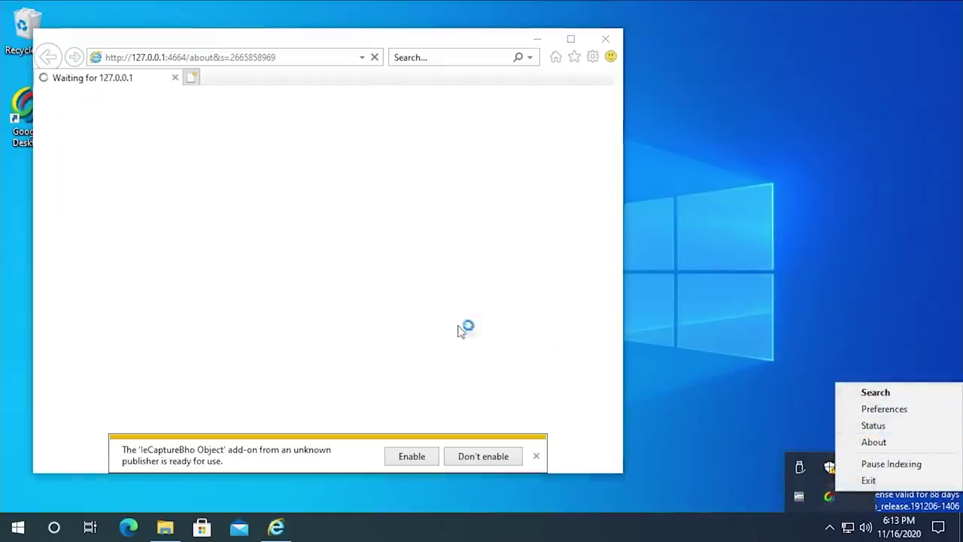
pyautogui.click(830, 526)
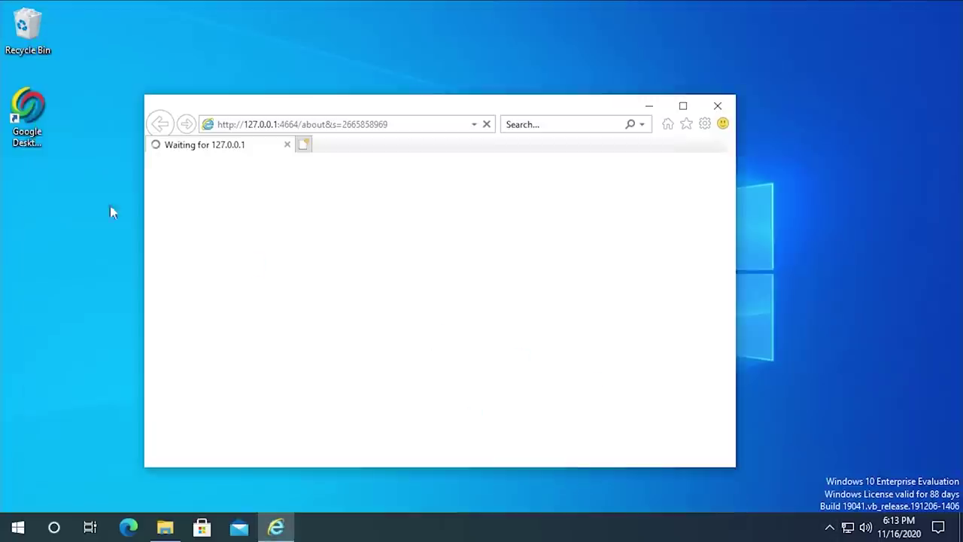
# Copy the About page address from Internet Explorer and open it in Microsoft Edge
pyautogui.moveTo(419, 108); pyautogui.dragTo(406, 80)
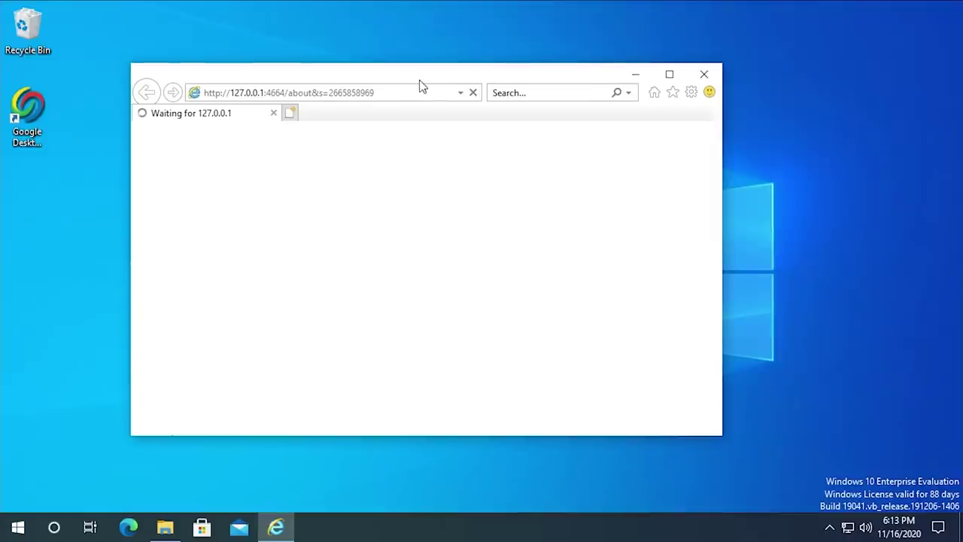
pyautogui.moveTo(420, 85); pyautogui.dragTo(462, 43)
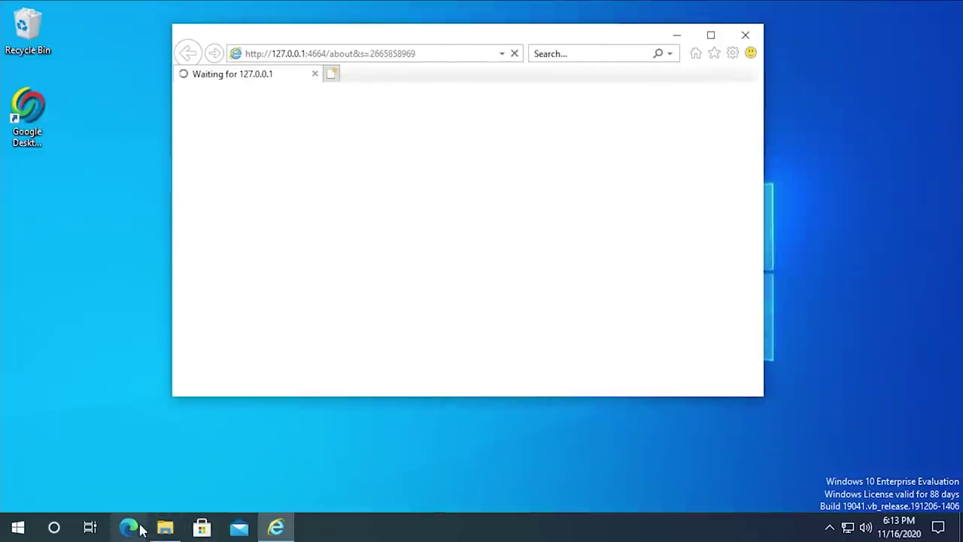
pyautogui.click(424, 56)
pyautogui.hotkey('ctrl', 'c')
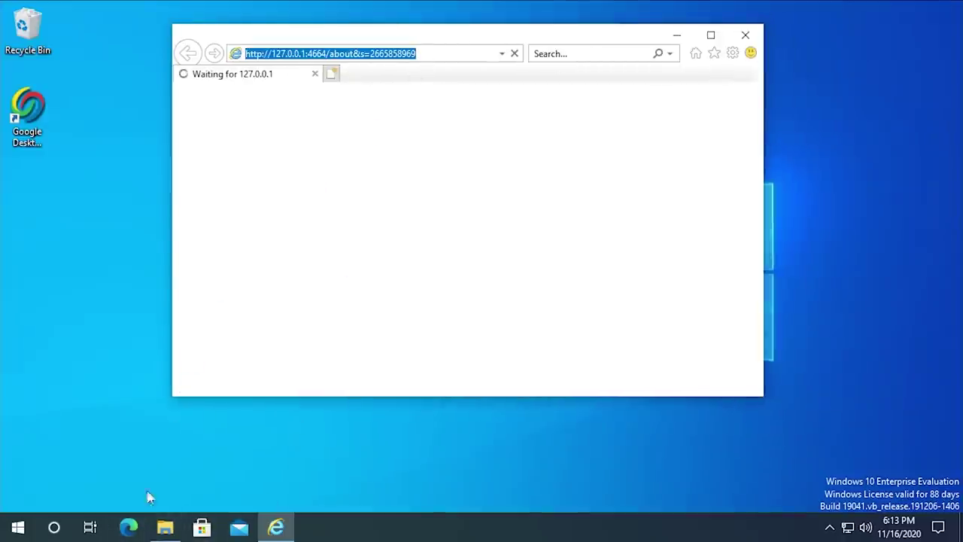
pyautogui.click(138, 524)
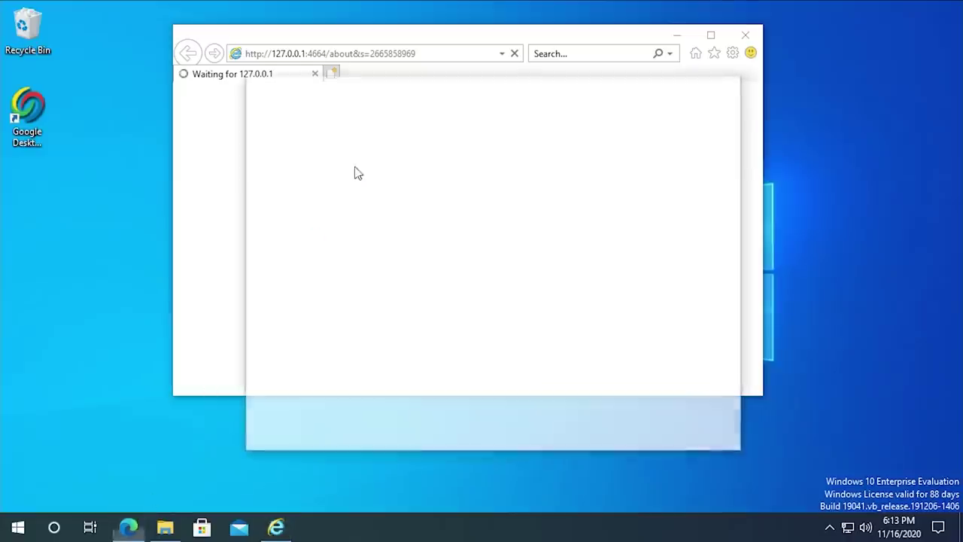
pyautogui.hotkey('ctrl', 'v')
pyautogui.press('Return')
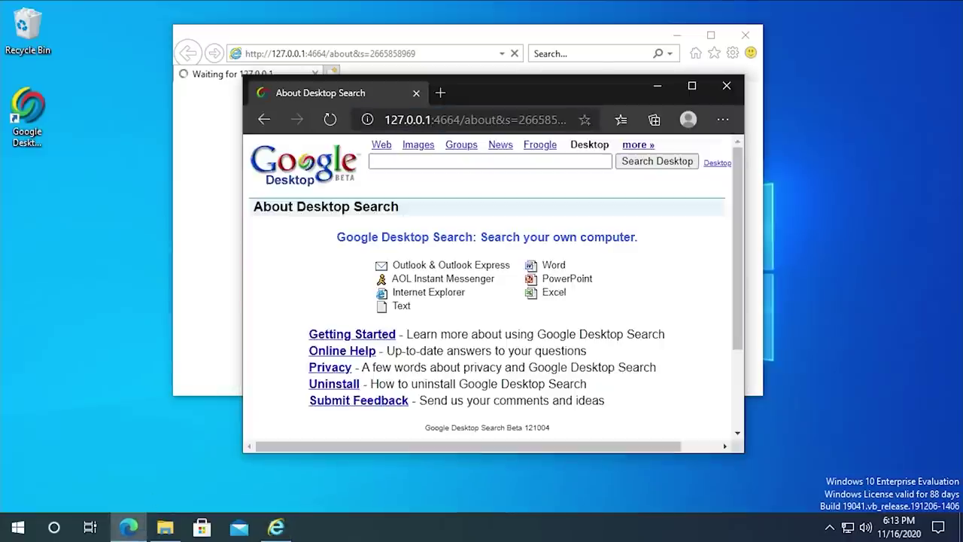
# Enlarge the Edge window and rearrange it on the desktop with the Internet Explorer window in front of it
pyautogui.moveTo(496, 86); pyautogui.dragTo(316, 36)
pyautogui.moveTo(565, 410); pyautogui.dragTo(763, 505)
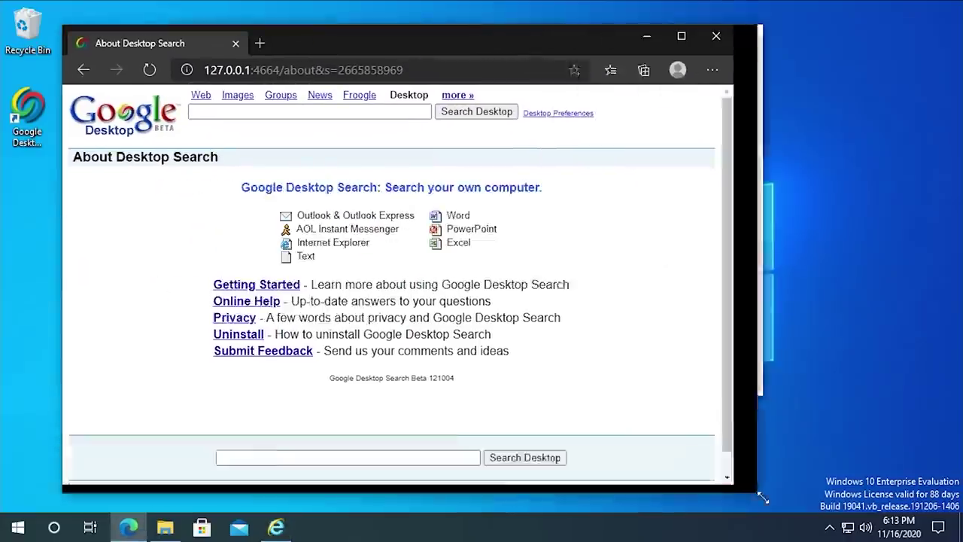
pyautogui.moveTo(574, 28); pyautogui.dragTo(655, 218)
pyautogui.click(435, 66)
pyautogui.moveTo(410, 40); pyautogui.dragTo(553, 112)
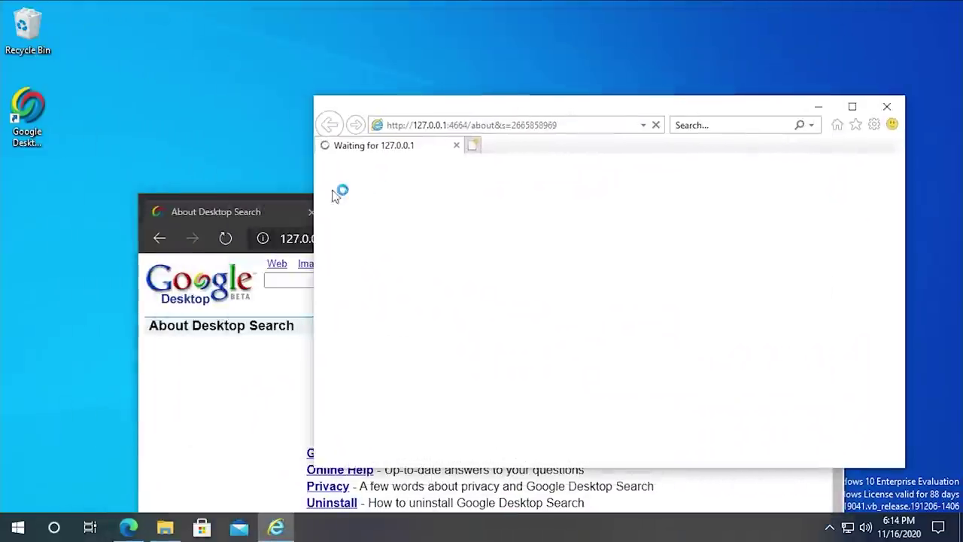
pyautogui.moveTo(430, 110); pyautogui.dragTo(386, 95)
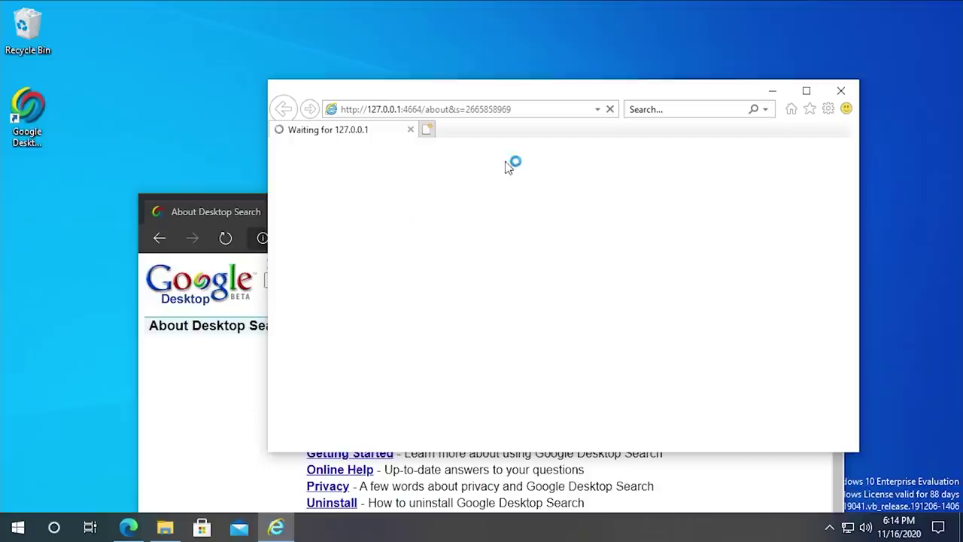
pyautogui.click(538, 109)
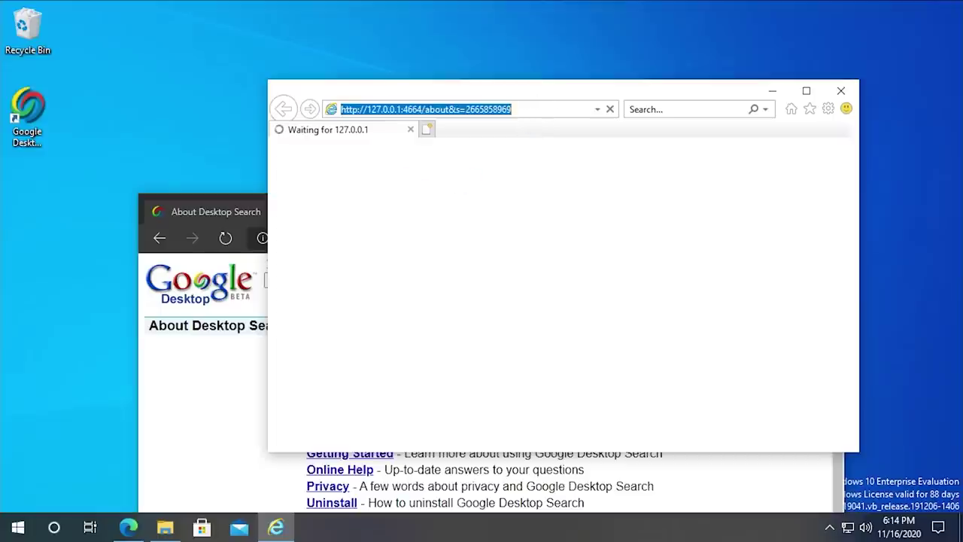
pyautogui.click(540, 109)
pyautogui.moveTo(539, 109); pyautogui.dragTo(426, 111)
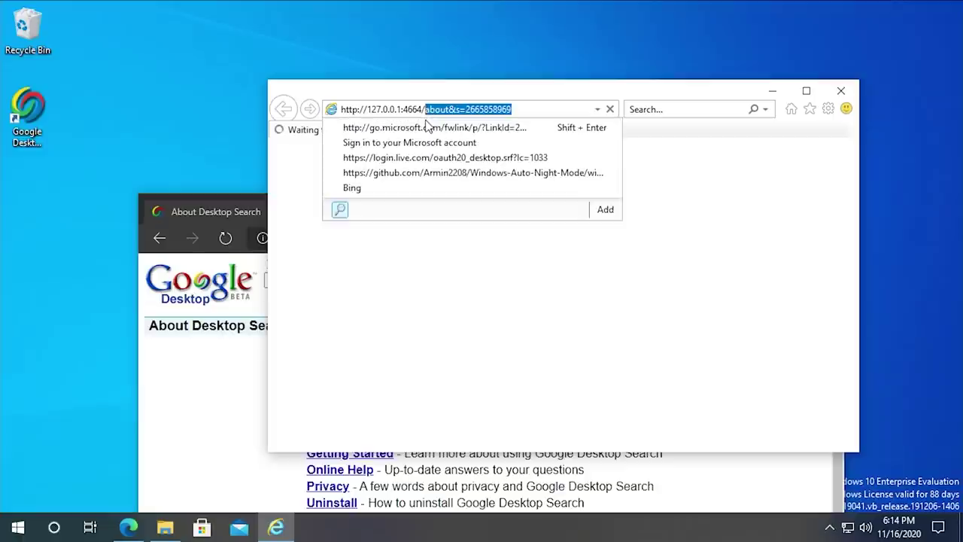
pyautogui.press('BackSpace')
pyautogui.press('Return')
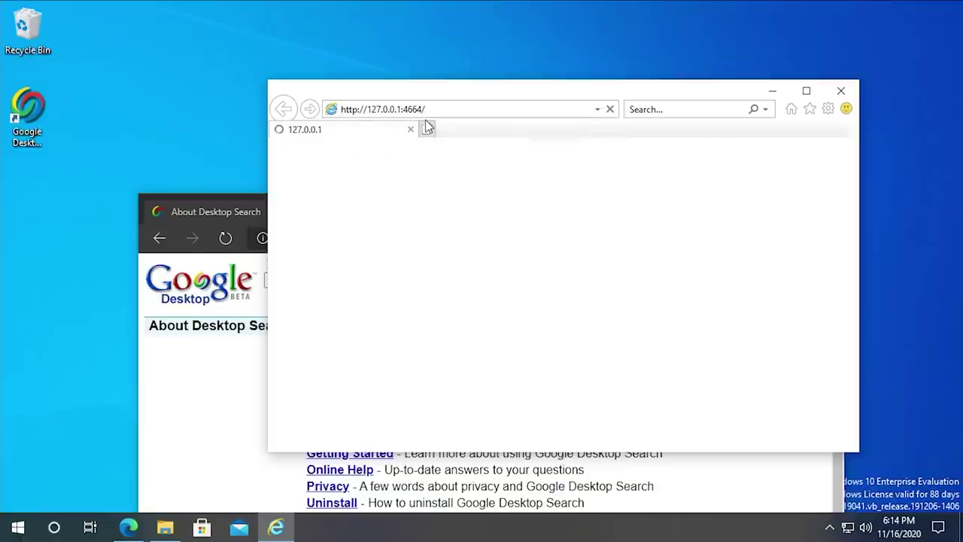
# Try to load google.com in the open Internet Explorer window
pyautogui.hotkey('alt', 'd')
pyautogui.write('go')
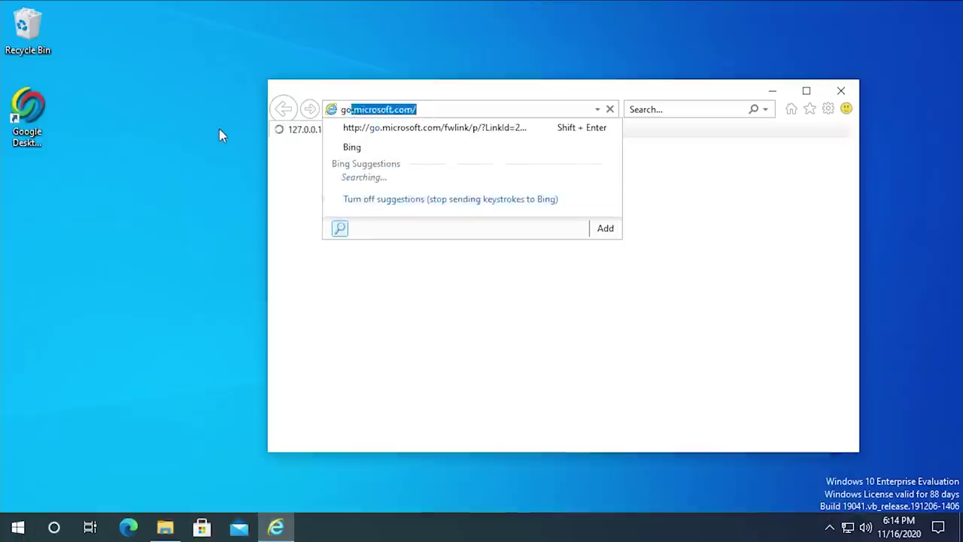
pyautogui.write('ogle.com')
pyautogui.press('Return')
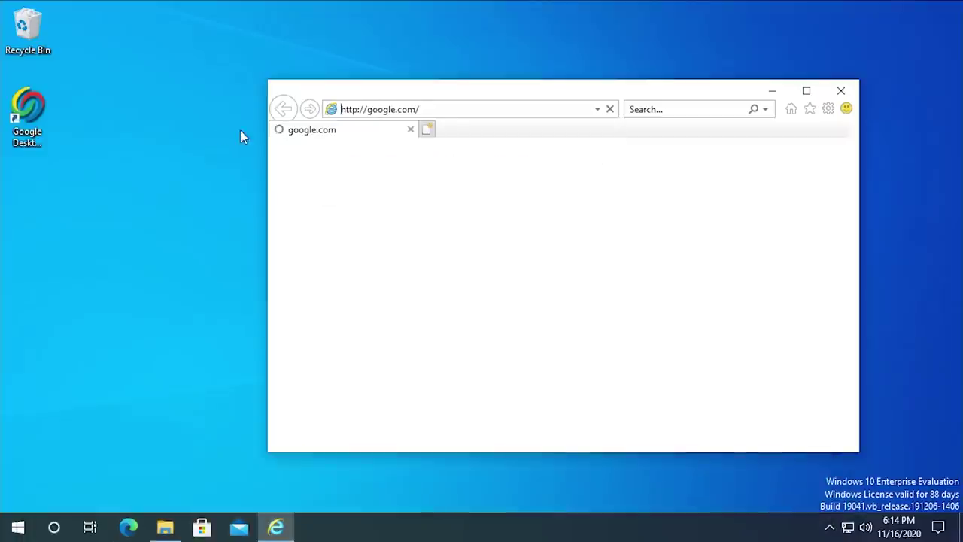
# Close the Internet Explorer window and relaunch the browser with the iexplore run command
pyautogui.moveTo(662, 95); pyautogui.dragTo(456, 60)
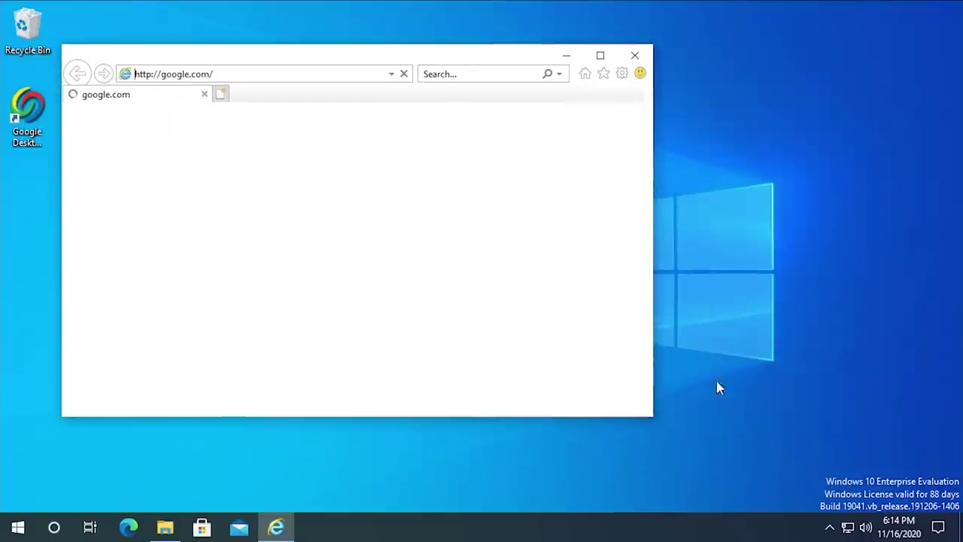
pyautogui.click(636, 56)
pyautogui.press('super+r')
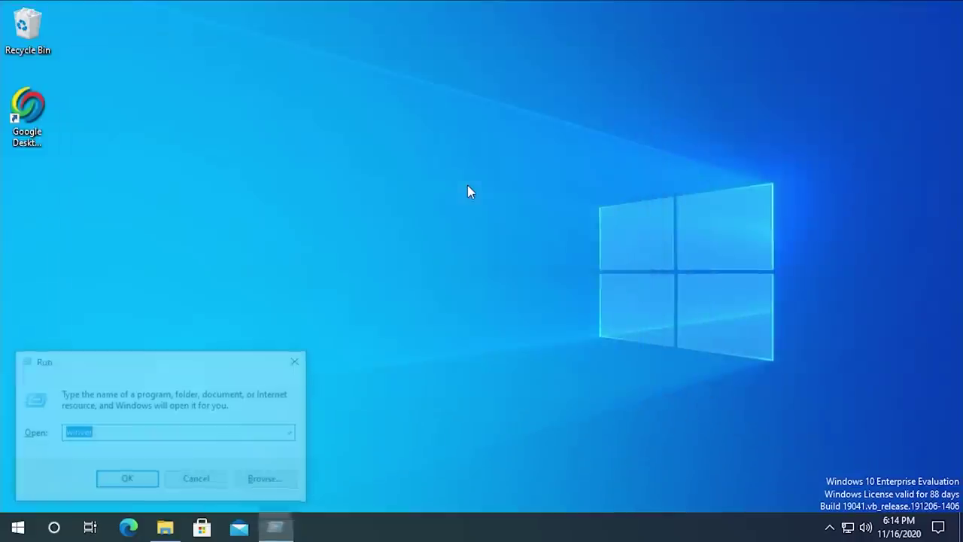
pyautogui.write('iexplore')
pyautogui.press('Return')
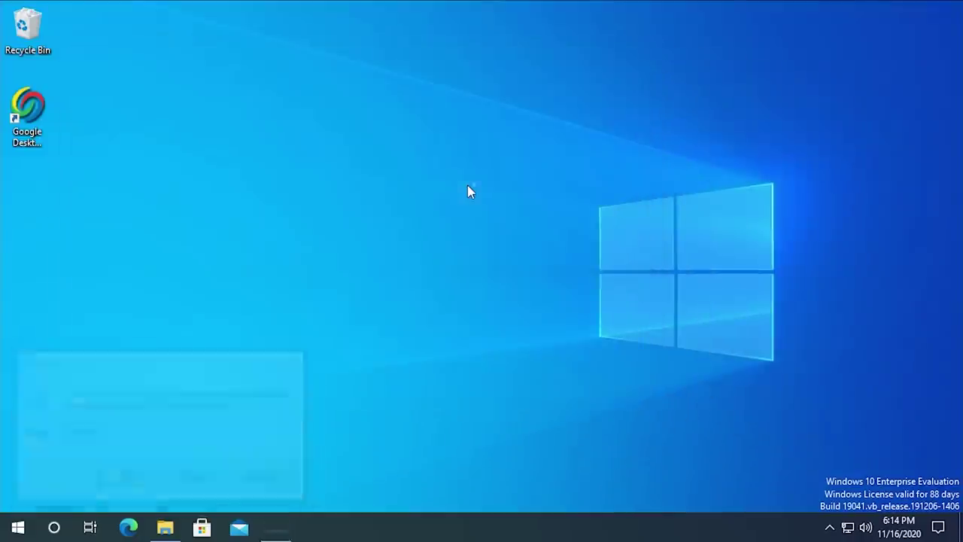
# Try to load google.com in the relaunched Internet Explorer
pyautogui.click(344, 72)
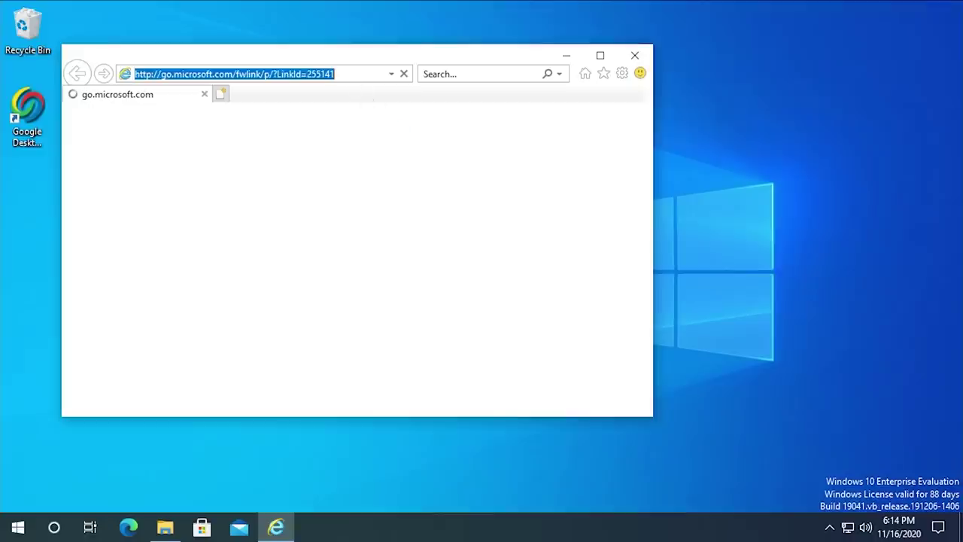
pyautogui.write('google.com')
pyautogui.press('Return')
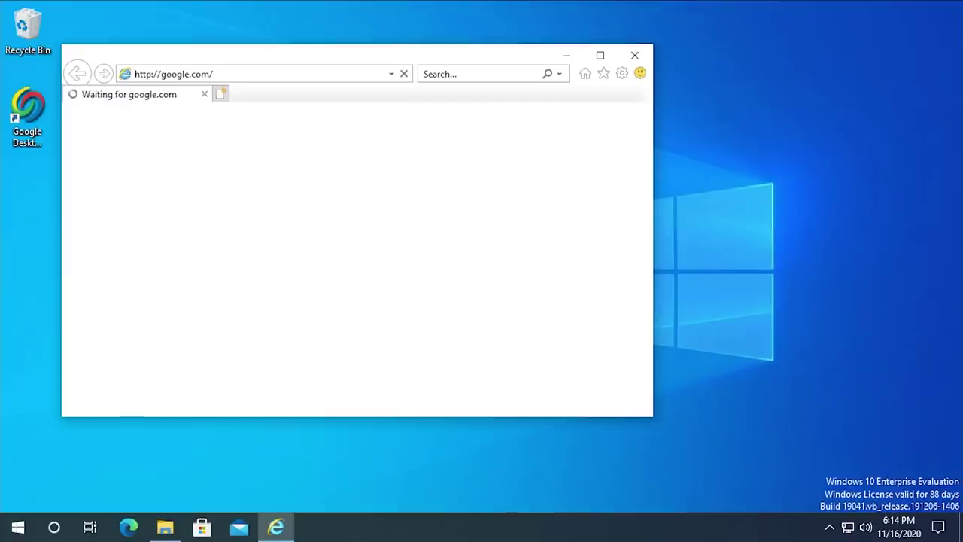
# Close the google.com window and try opening the running Google Desktop Search's Status page in Internet Explorer
pyautogui.click(651, 118)
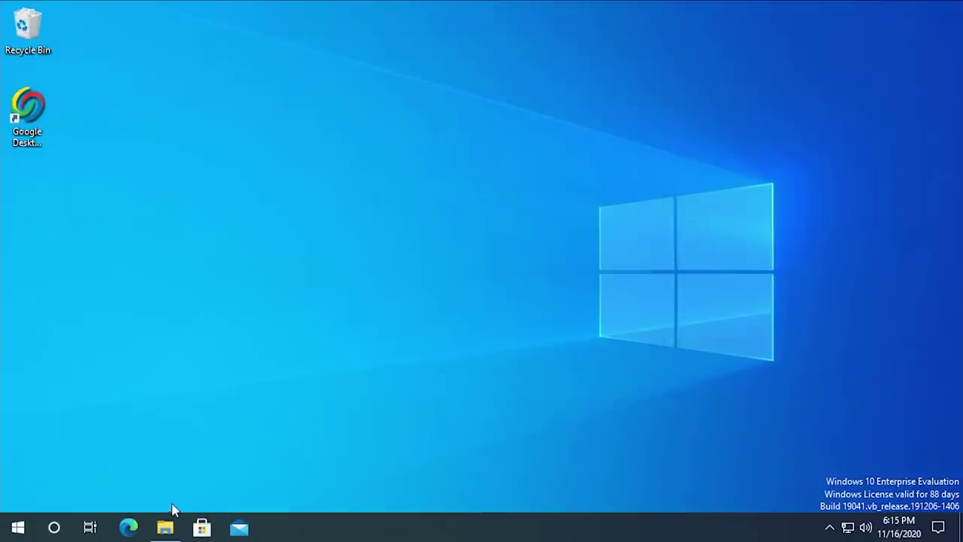
pyautogui.click(830, 529)
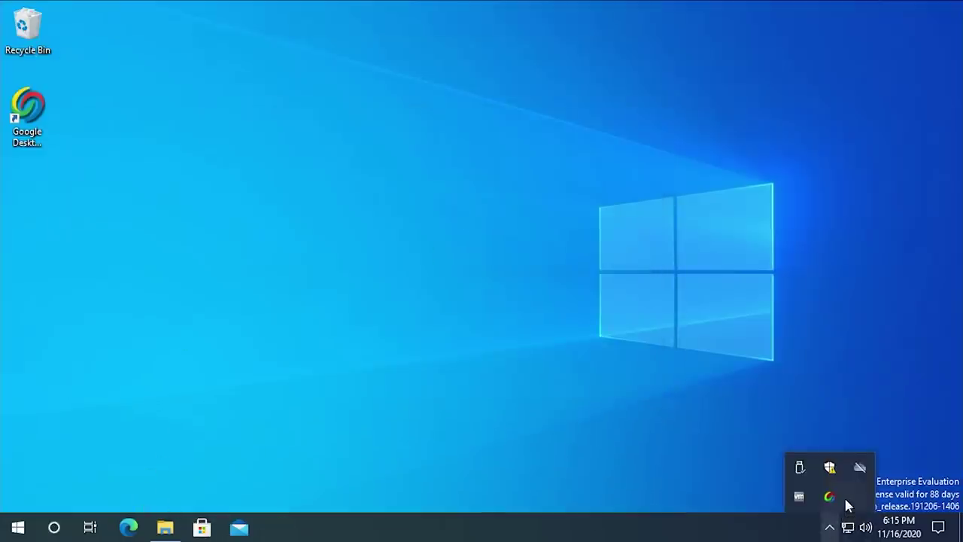
pyautogui.rightClick(834, 497)
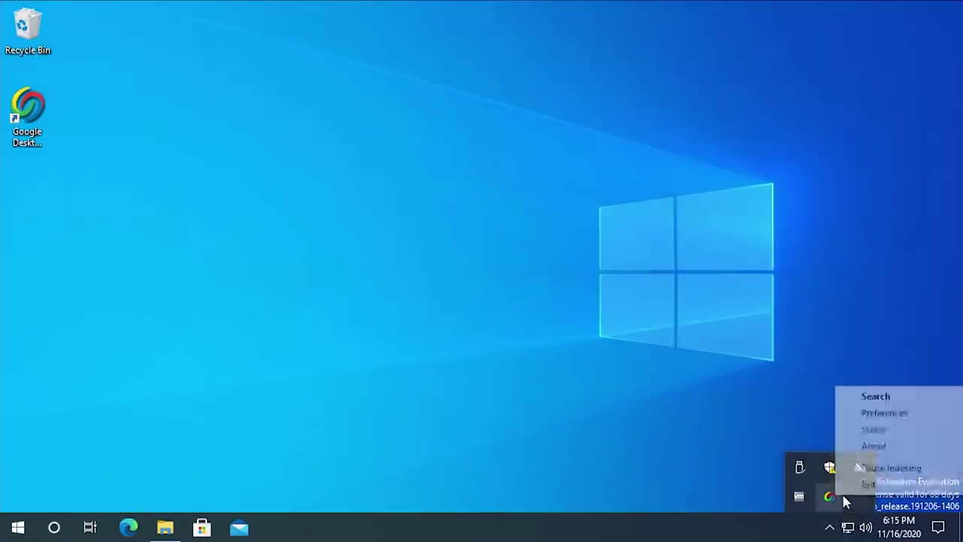
pyautogui.click(908, 433)
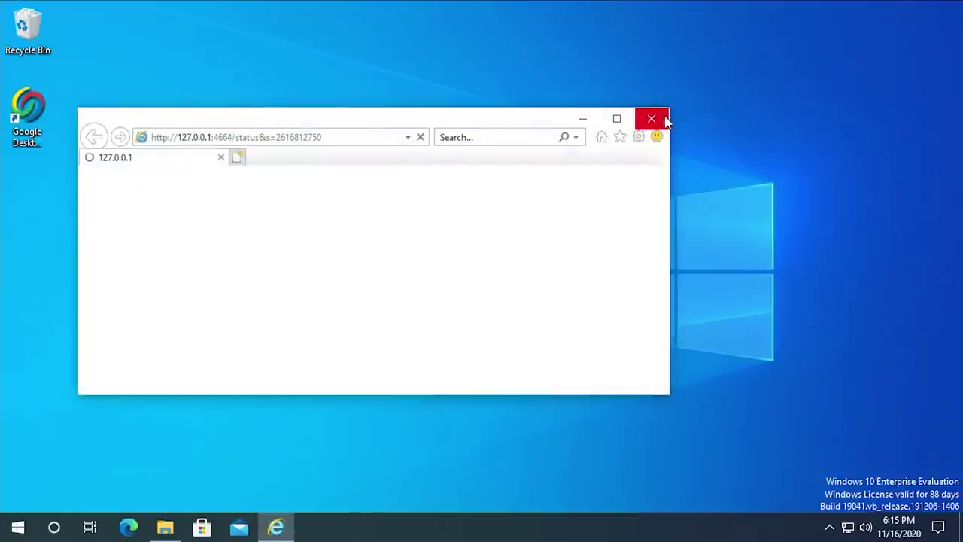
pyautogui.click(665, 121)
# Try opening the Google Desktop Search home page from its running background program and close the browser window
pyautogui.click(830, 526)
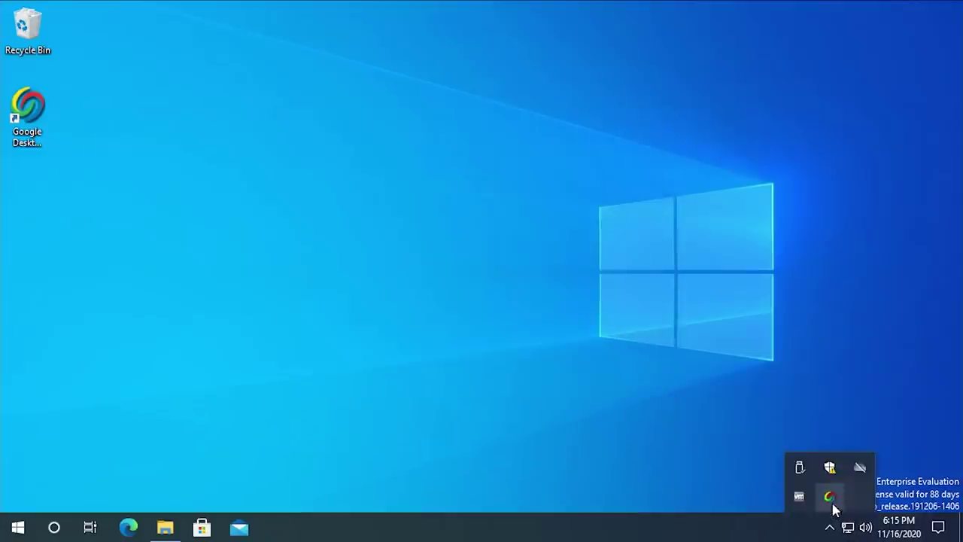
pyautogui.rightClick(833, 504)
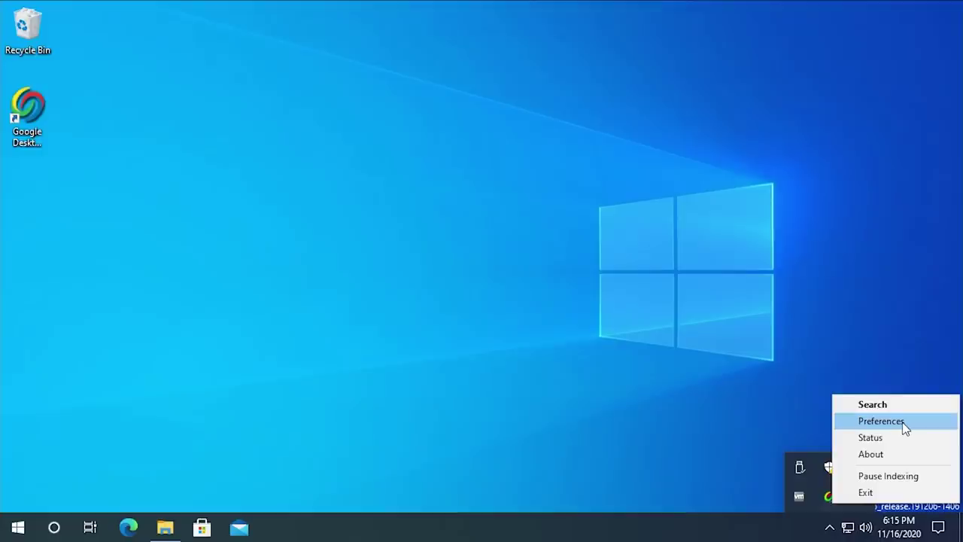
pyautogui.click(880, 420)
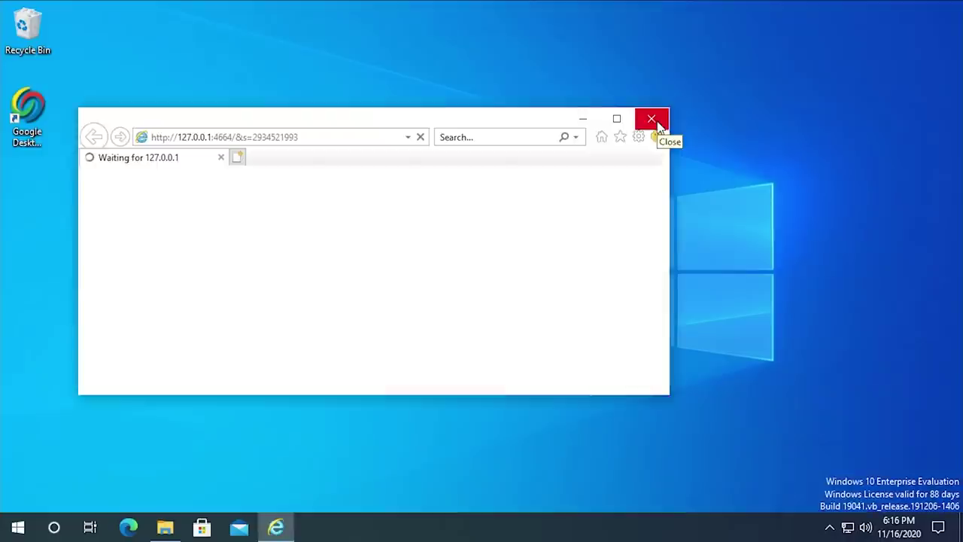
pyautogui.moveTo(432, 112); pyautogui.dragTo(526, 62)
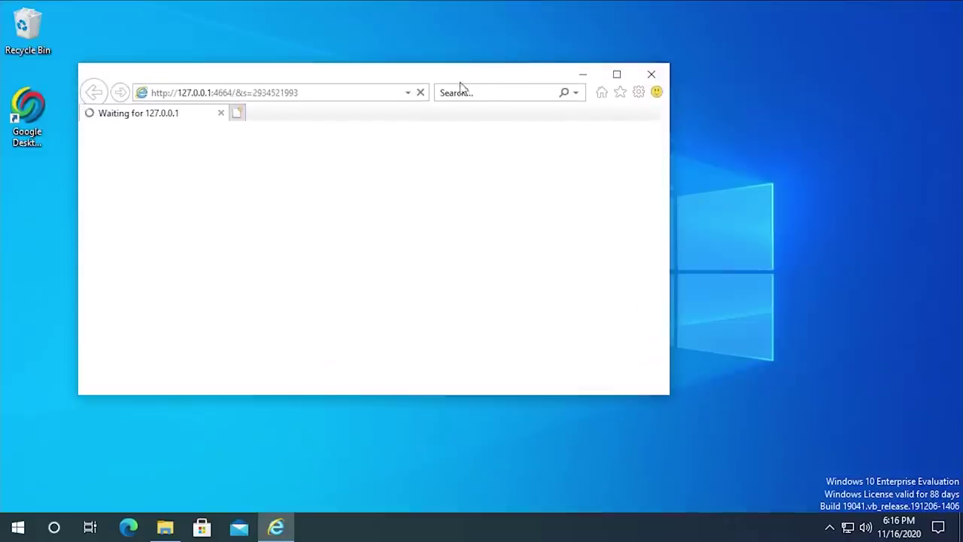
pyautogui.moveTo(458, 86); pyautogui.dragTo(570, 98)
pyautogui.click(758, 90)
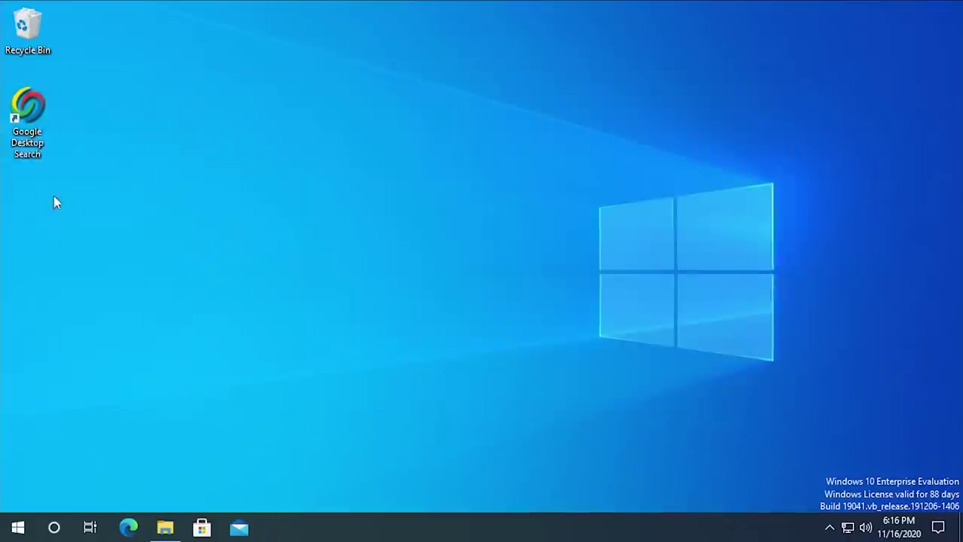
# Start a new desktop shortcut and use the full address copied from the Google Desktop Search browser window as its location
pyautogui.rightClick(61, 197)
pyautogui.moveTo(103, 317)
pyautogui.click(256, 335)
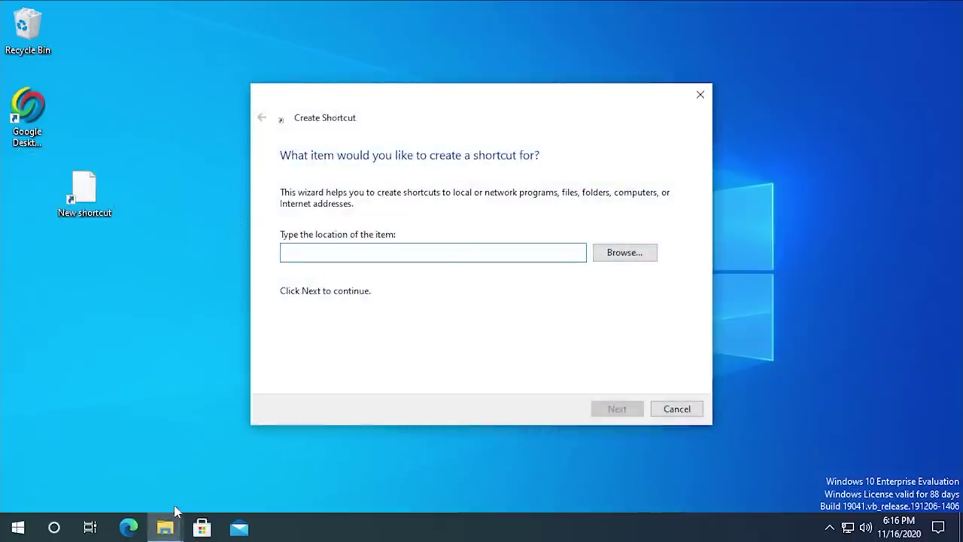
pyautogui.doubleClick(27, 113)
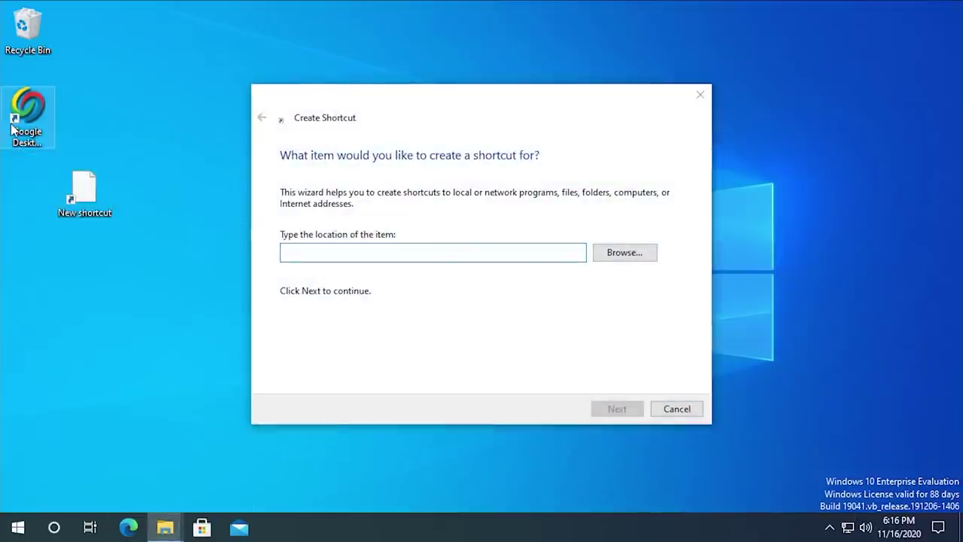
pyautogui.click(435, 105)
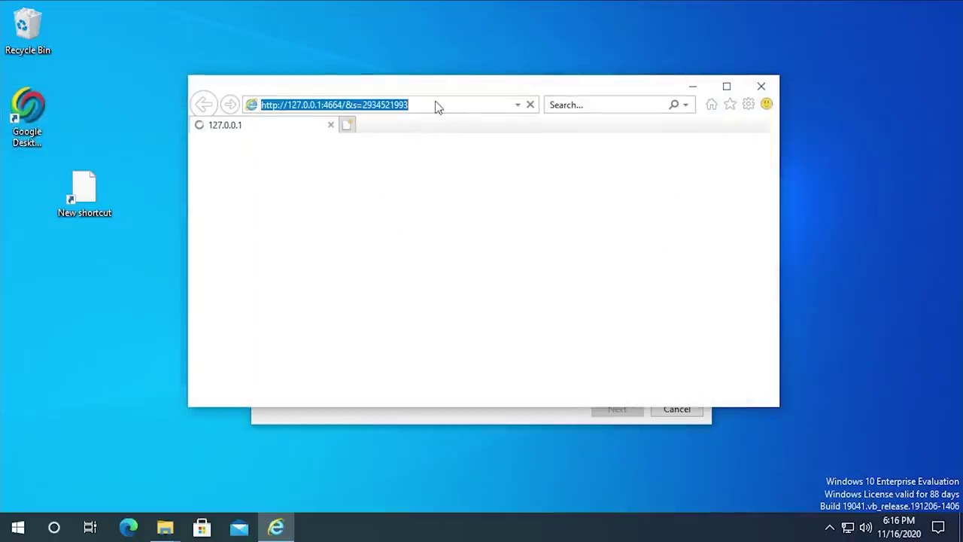
pyautogui.click(762, 87)
pyautogui.hotkey('ctrl', 'v')
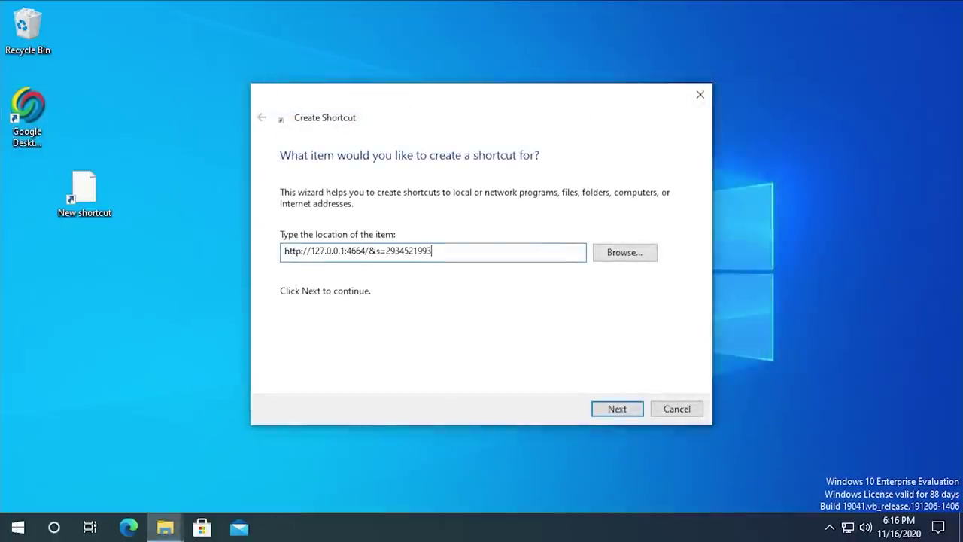
pyautogui.hotkey('ctrl', 'shift', 'Left')
pyautogui.hotkey('ctrl', 'shift', 'Left')
pyautogui.press('BackSpace')
pyautogui.press('BackSpace')
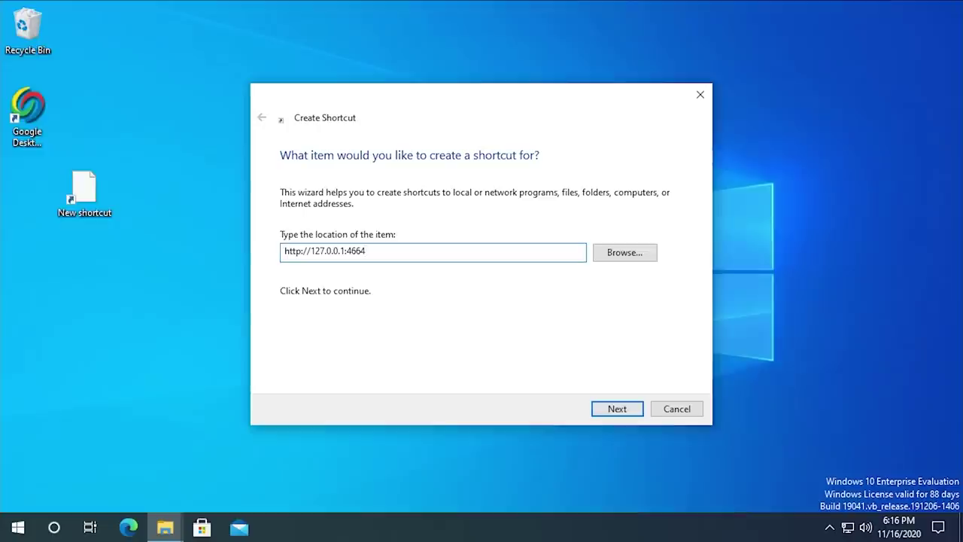
pyautogui.click(617, 408)
pyautogui.write('Google Desktop')
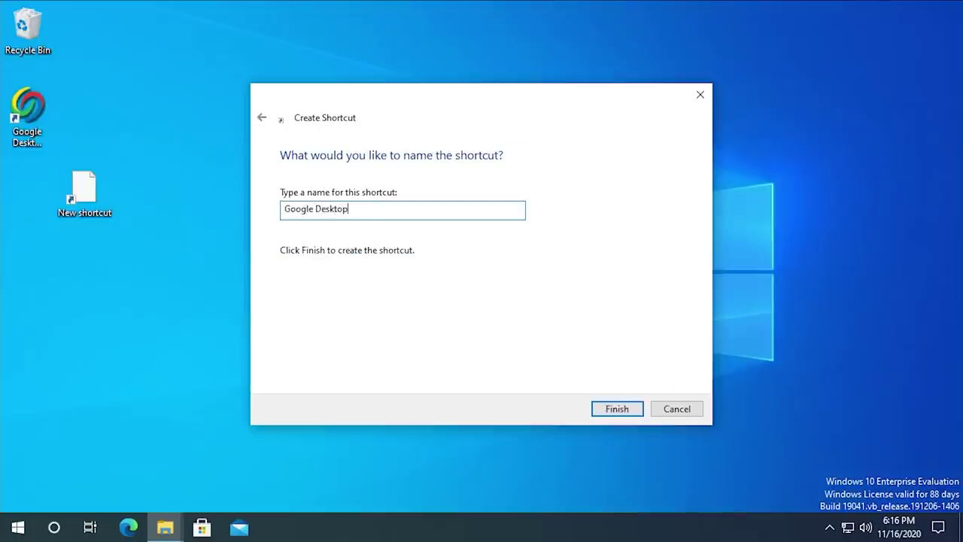
pyautogui.press('Return')
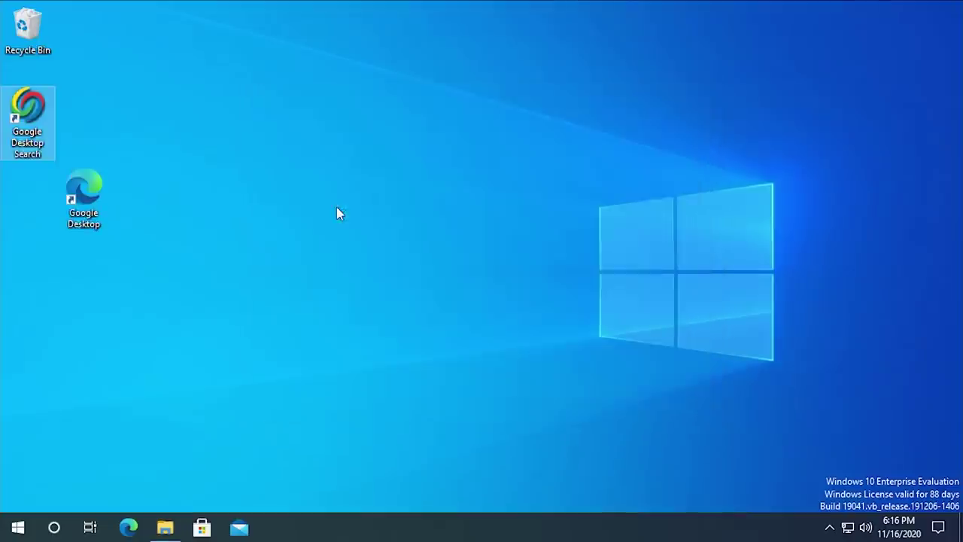
# Place the Google Desktop shortcut directly below the original one and start browsing for a replacement icon file
pyautogui.moveTo(84, 192); pyautogui.dragTo(27, 193)
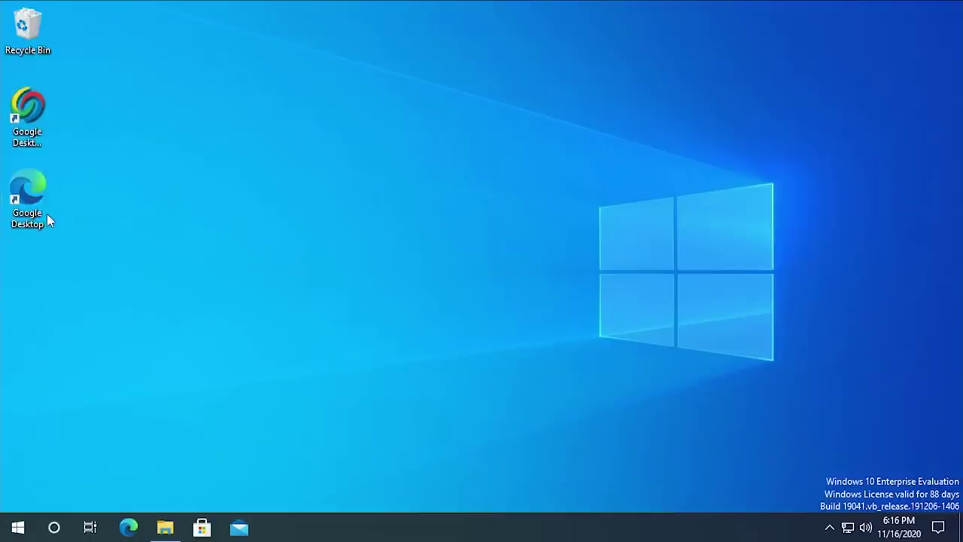
pyautogui.rightClick(36, 194)
pyautogui.click(78, 372)
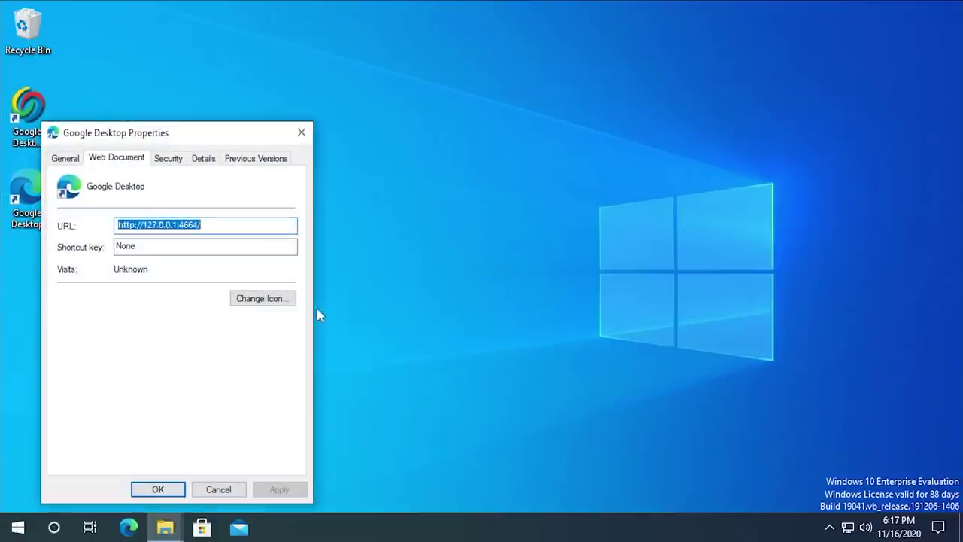
pyautogui.click(262, 298)
pyautogui.click(280, 246)
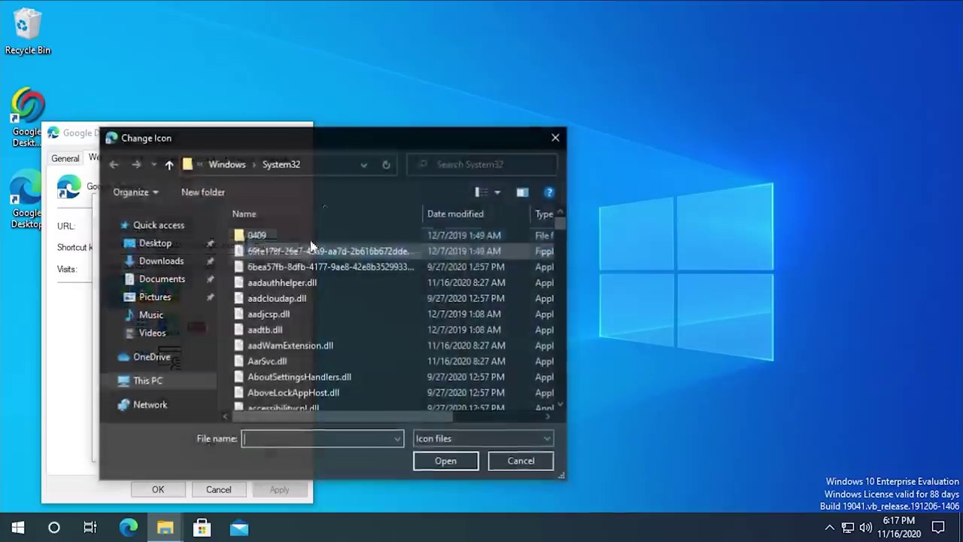
# Apply the Google Desktop Search swirl icon from the program's folder in C:\Program Files (x86)\Google to the shortcut
pyautogui.click(229, 164)
pyautogui.click(237, 164)
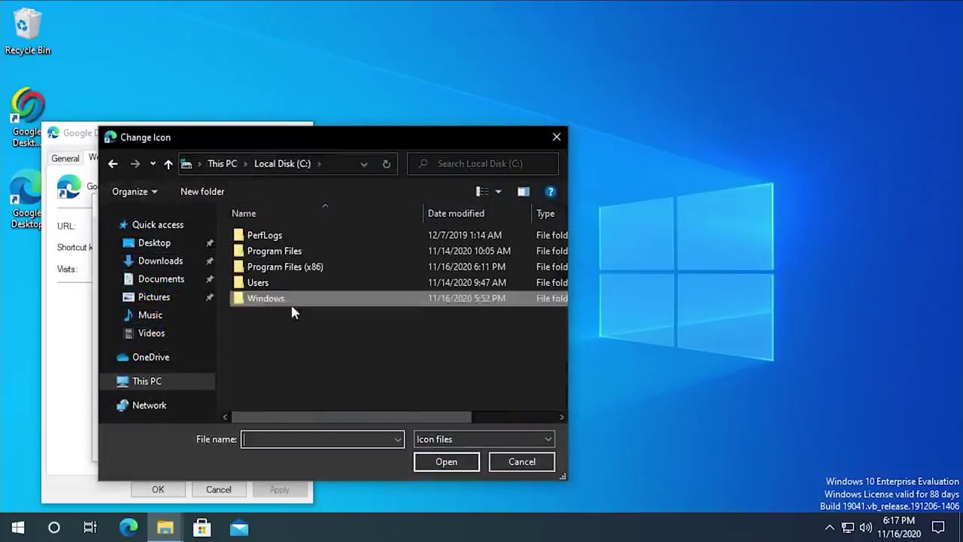
pyautogui.doubleClick(287, 272)
pyautogui.scroll(-1, 329, 366)
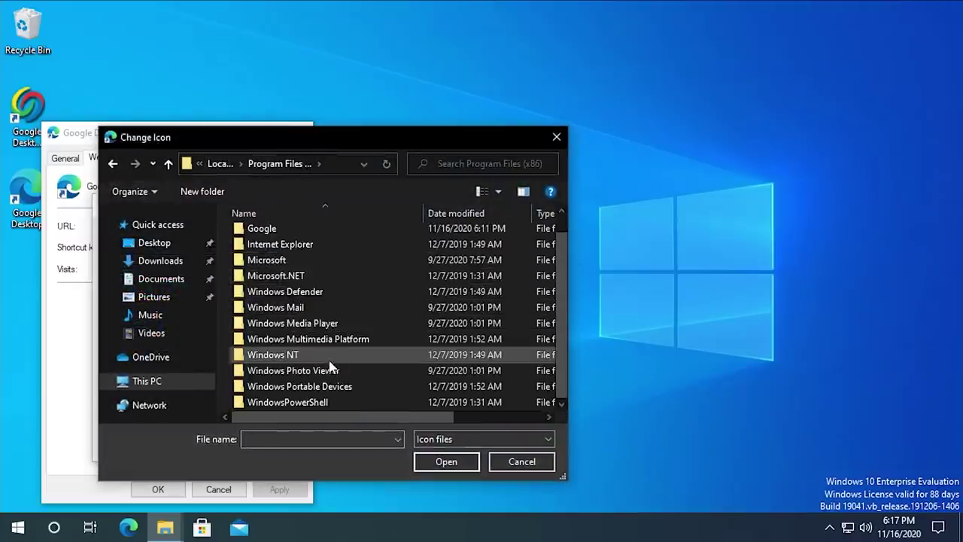
pyautogui.scroll(1, 326, 364)
pyautogui.doubleClick(261, 250)
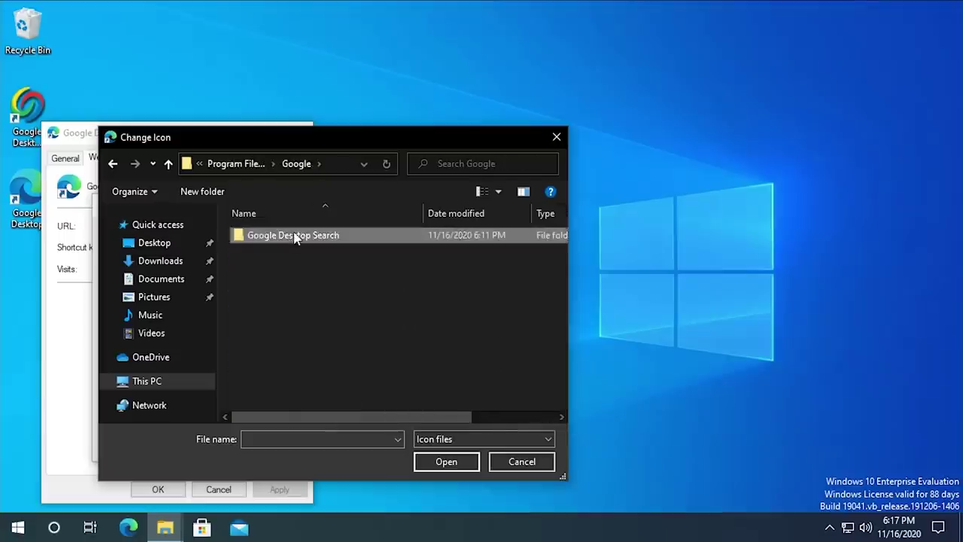
pyautogui.doubleClick(286, 232)
pyautogui.click(278, 228)
pyautogui.click(446, 461)
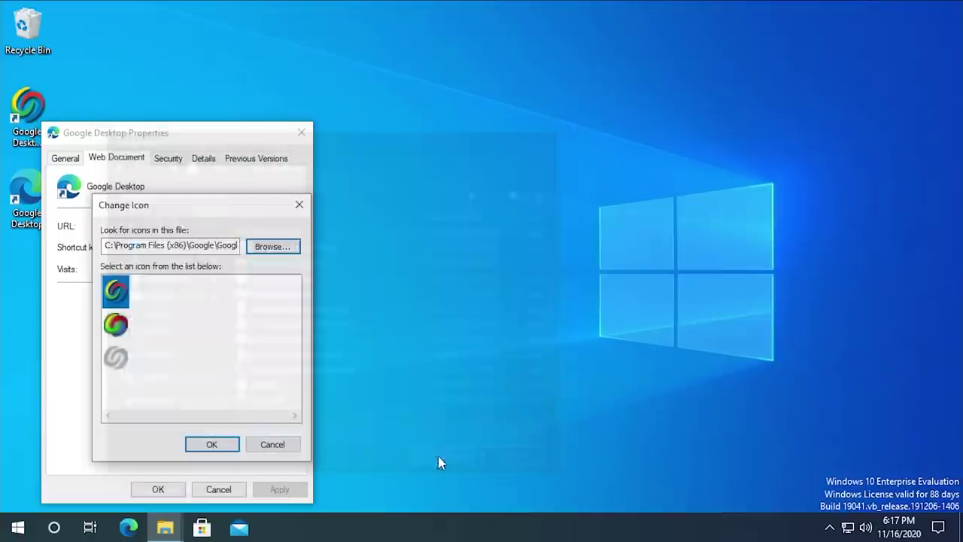
pyautogui.click(226, 446)
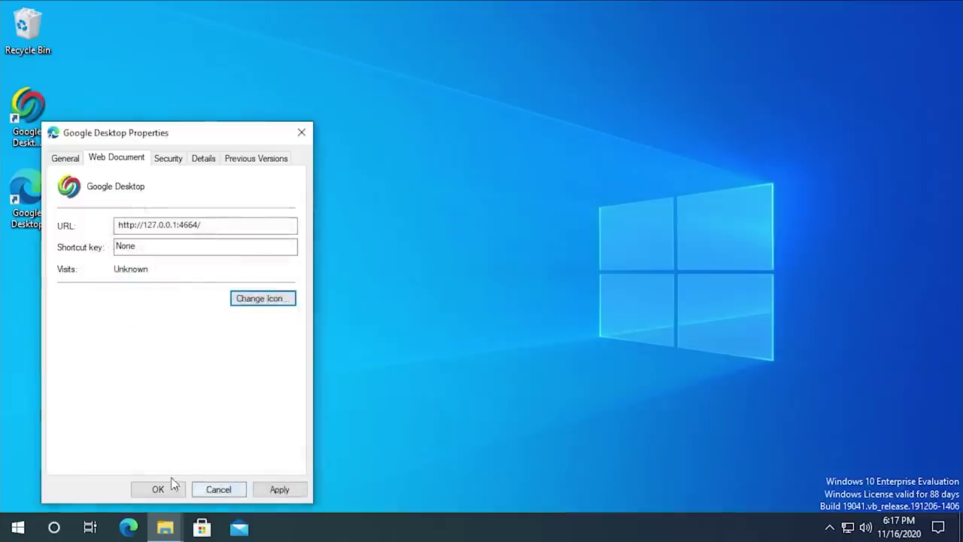
pyautogui.click(167, 487)
# Delete the original Google Desktop Search shortcut and put the new Google Desktop shortcut in its place
pyautogui.click(44, 128)
pyautogui.press('Delete')
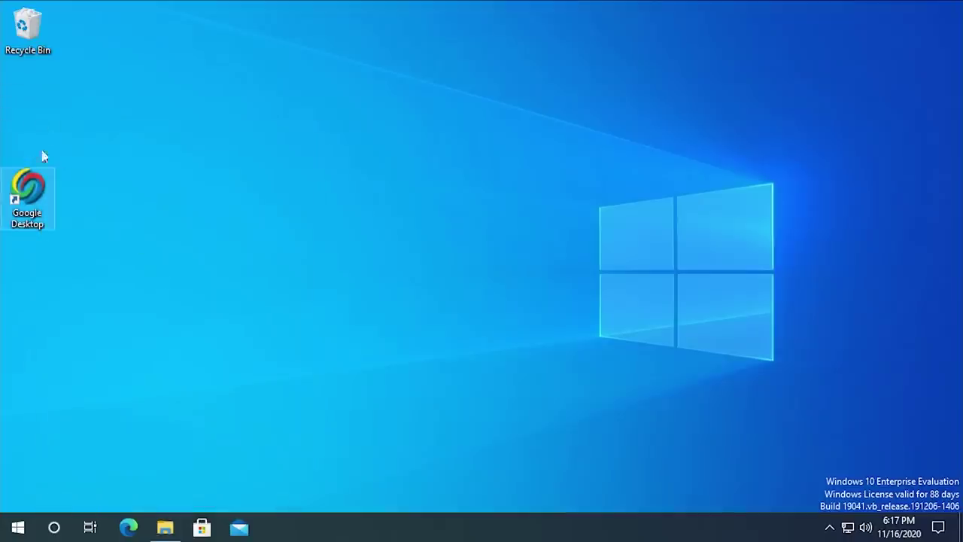
pyautogui.click(105, 148)
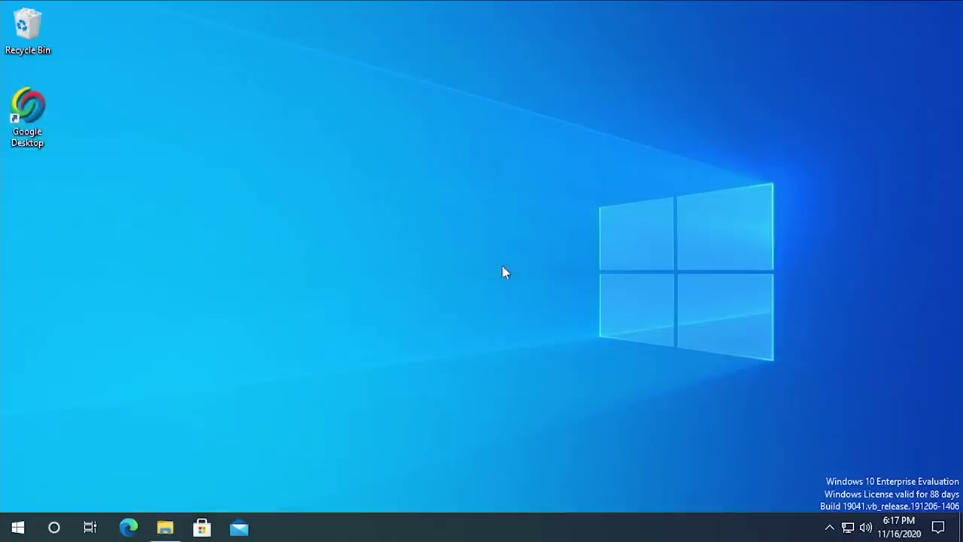
# Launch the Google Desktop shortcut in Edge and test whether the address shortened to 127.0.0.1:4664 loads the search page
pyautogui.doubleClick(12, 110)
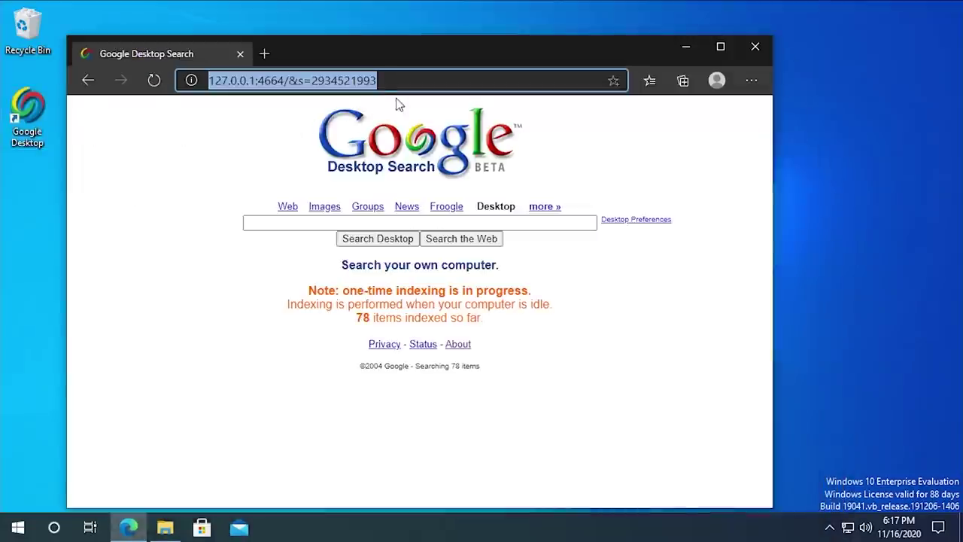
pyautogui.moveTo(380, 83); pyautogui.dragTo(288, 101)
pyautogui.press('BackSpace')
pyautogui.press('Return')
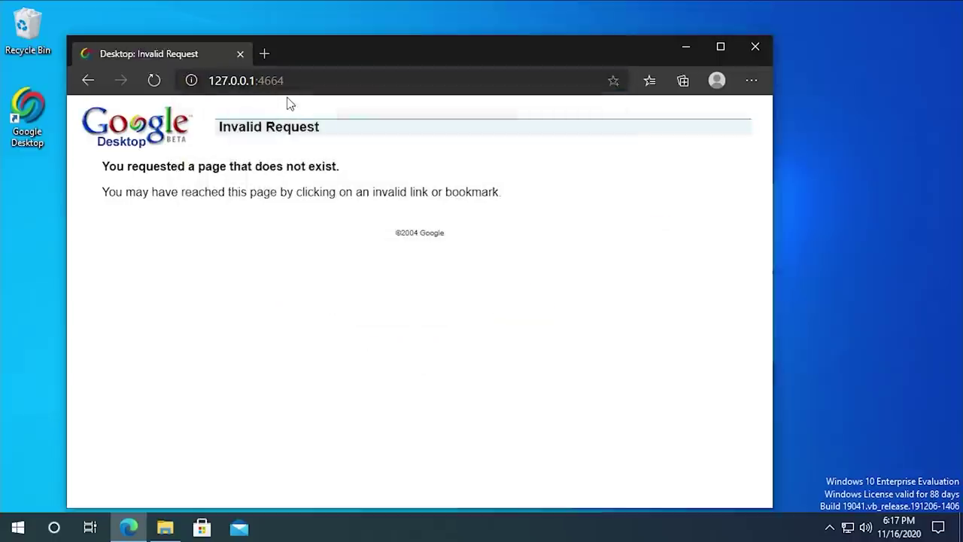
pyautogui.click(88, 80)
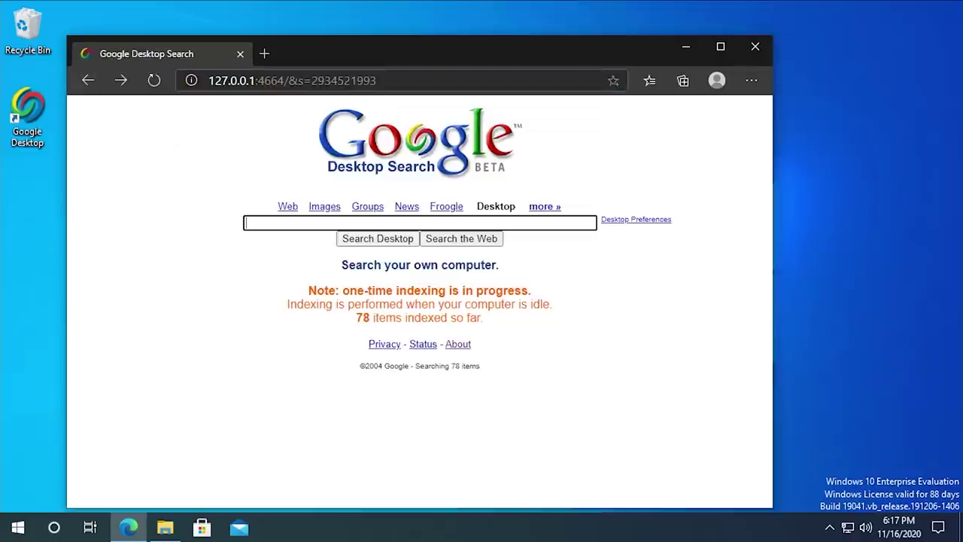
# Replace the Google Desktop shortcut's URL with the copied full search page address, including its s parameter
pyautogui.rightClick(22, 123)
pyautogui.click(41, 303)
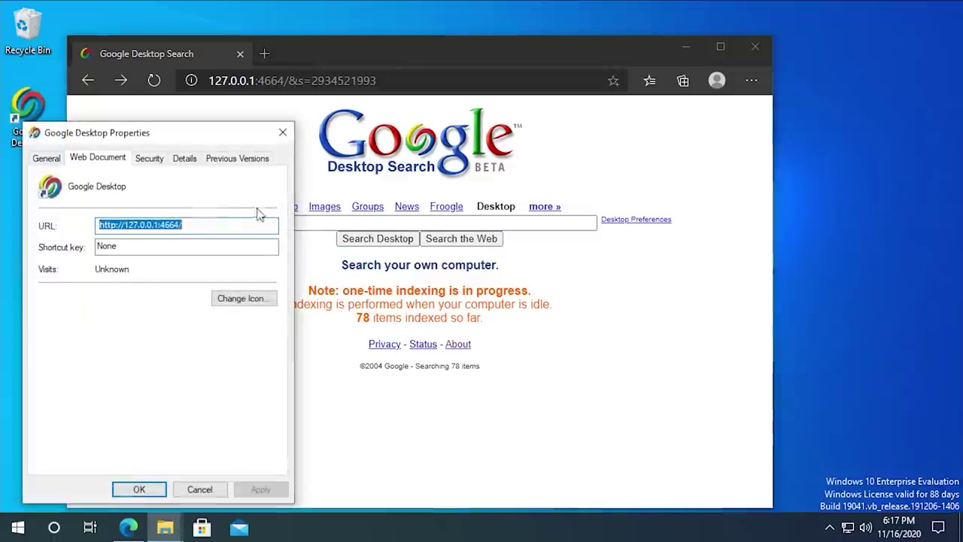
pyautogui.hotkey('ctrl', 'v')
pyautogui.click(139, 490)
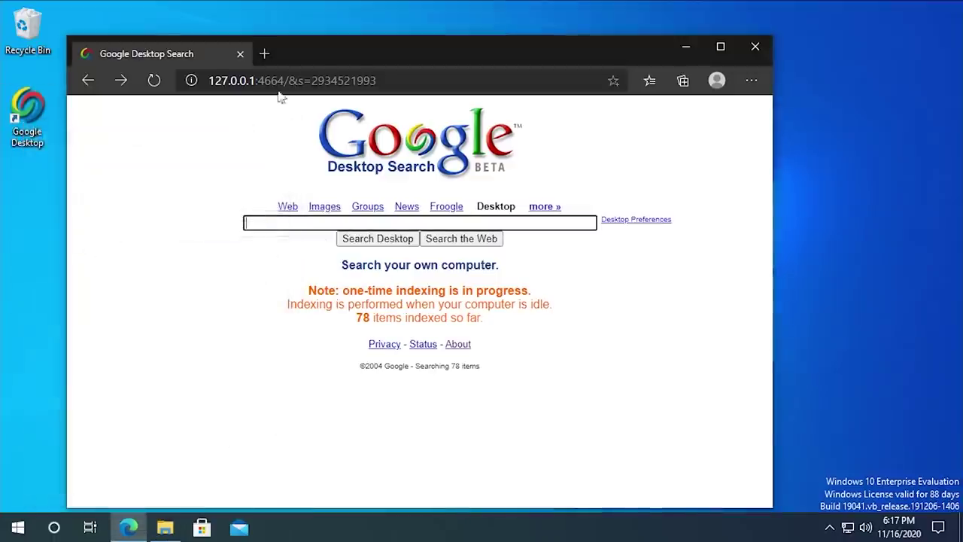
# Relaunch the Google Desktop shortcut in a maximized Edge window and check the Desktop Search Status page
pyautogui.click(756, 48)
pyautogui.doubleClick(34, 139)
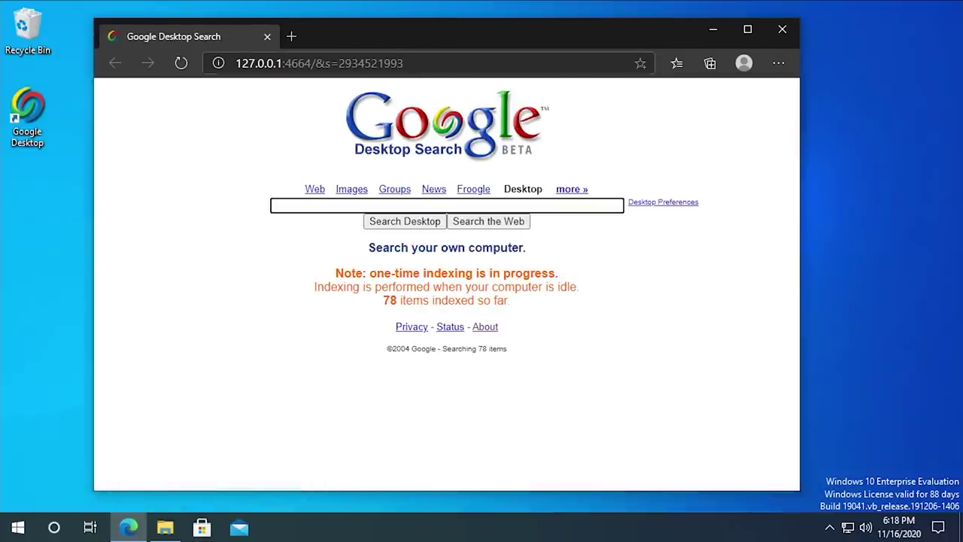
pyautogui.doubleClick(434, 36)
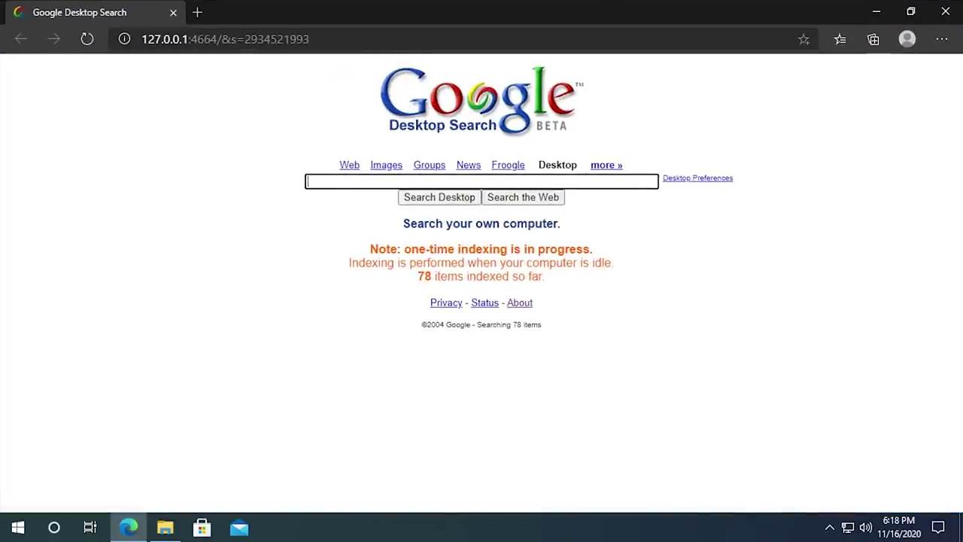
pyautogui.click(484, 304)
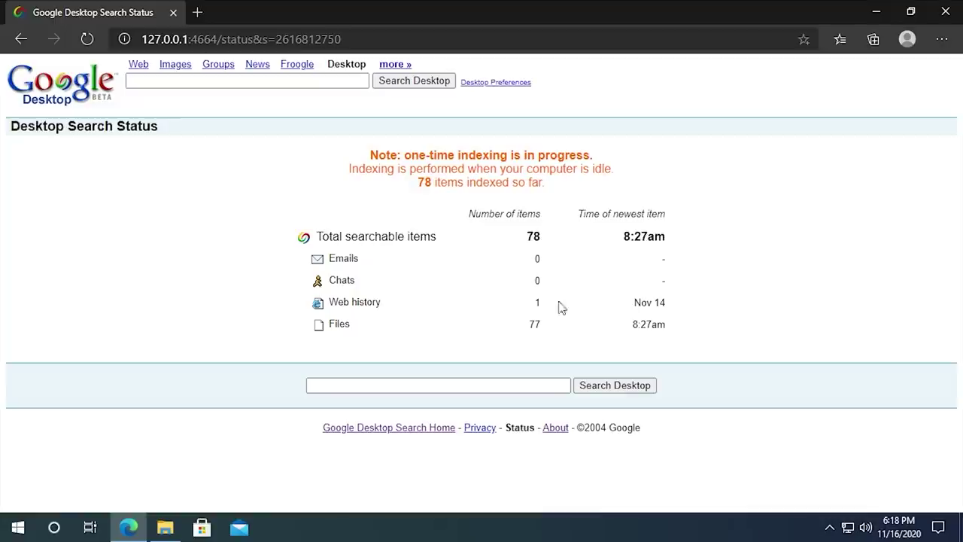
pyautogui.click(21, 38)
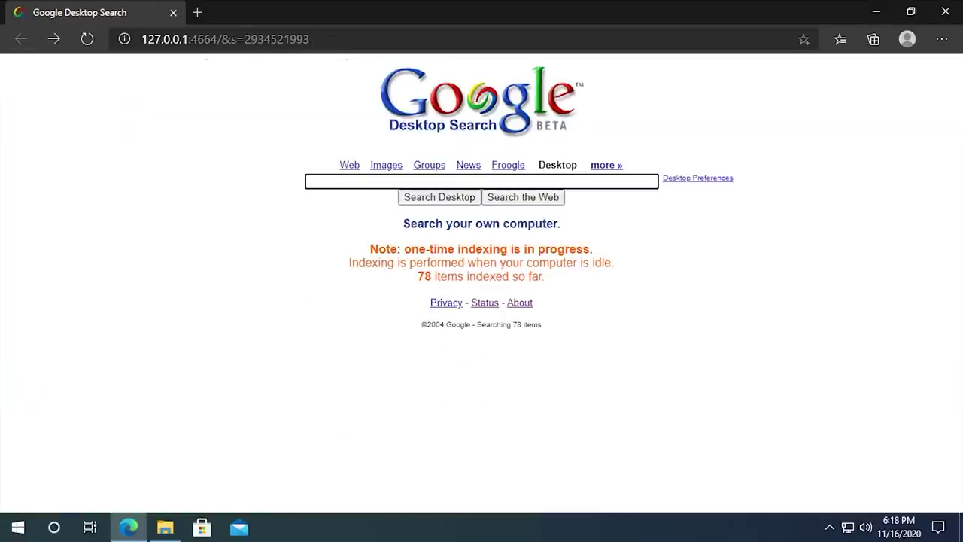
# Search the desktop index for "web" and return to the Google Desktop Search home page
pyautogui.write('web')
pyautogui.press('Return')
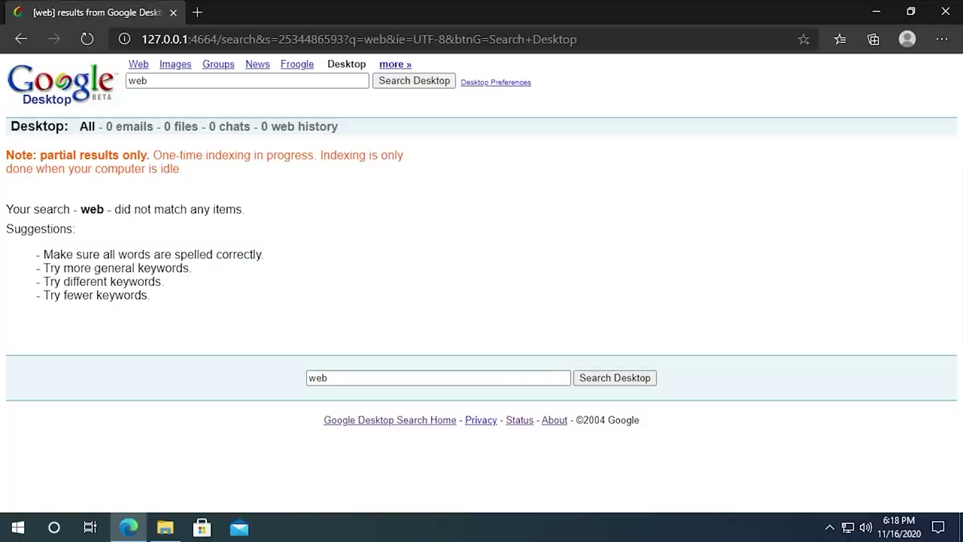
pyautogui.click(23, 39)
# Replace the query with the wildcards "*" and "*.*", running a desktop search for each
pyautogui.hotkey('ctrl', 'a')
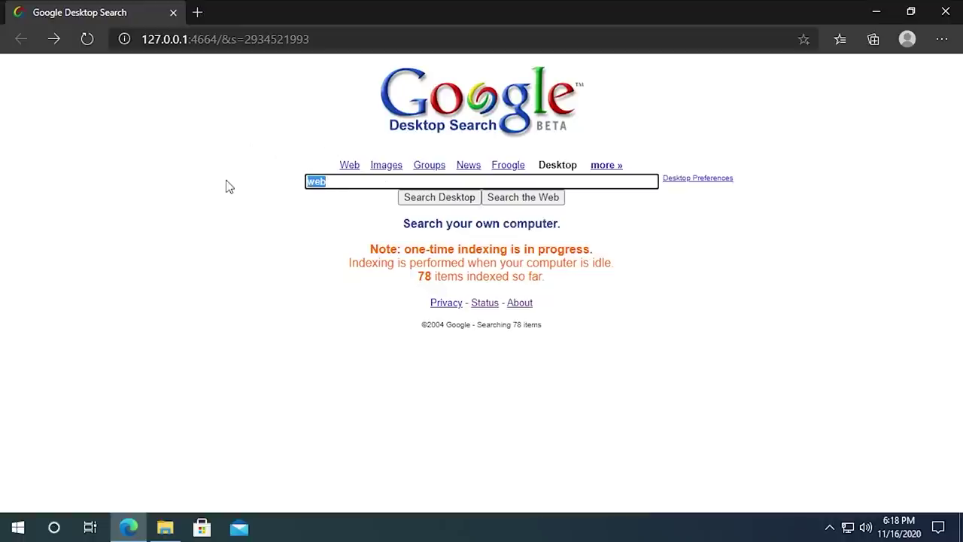
pyautogui.press('BackSpace')
pyautogui.press('Return')
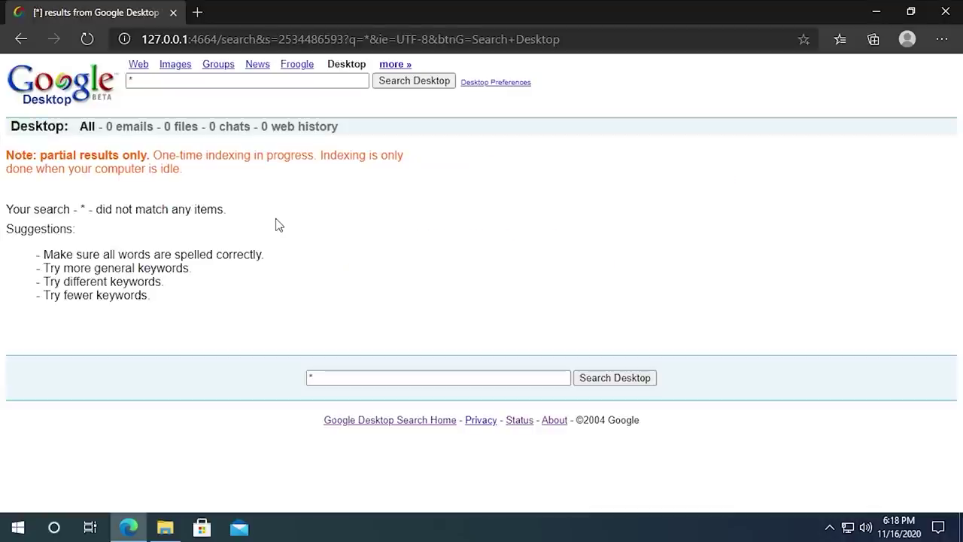
pyautogui.write('.*')
pyautogui.press('Return')
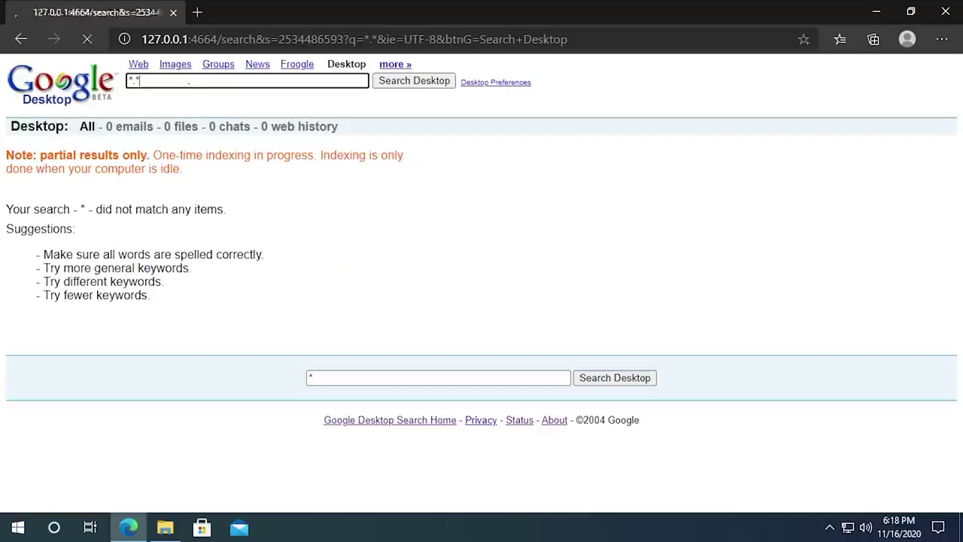
pyautogui.click(21, 39)
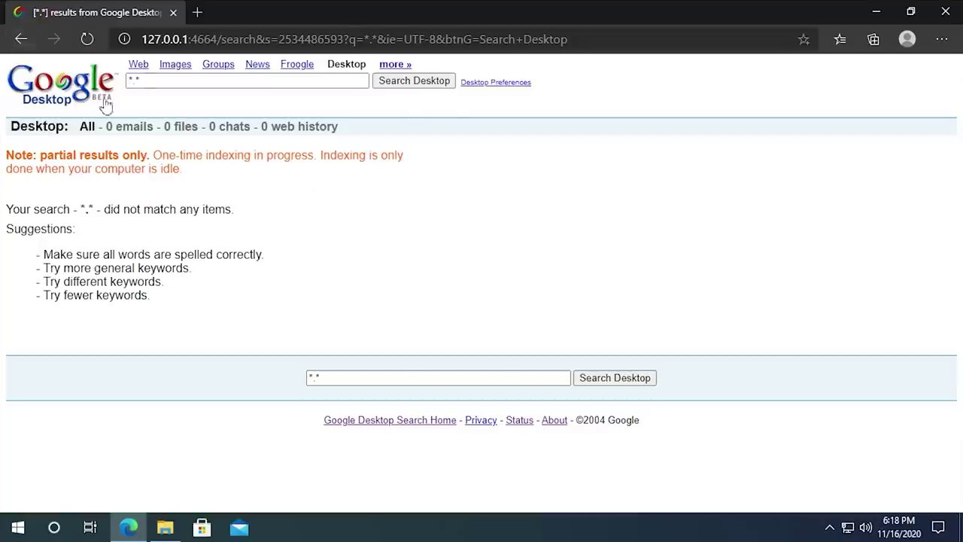
# Search the desktop index for "google" and go back to the search home page
pyautogui.write('google')
pyautogui.press('Return')
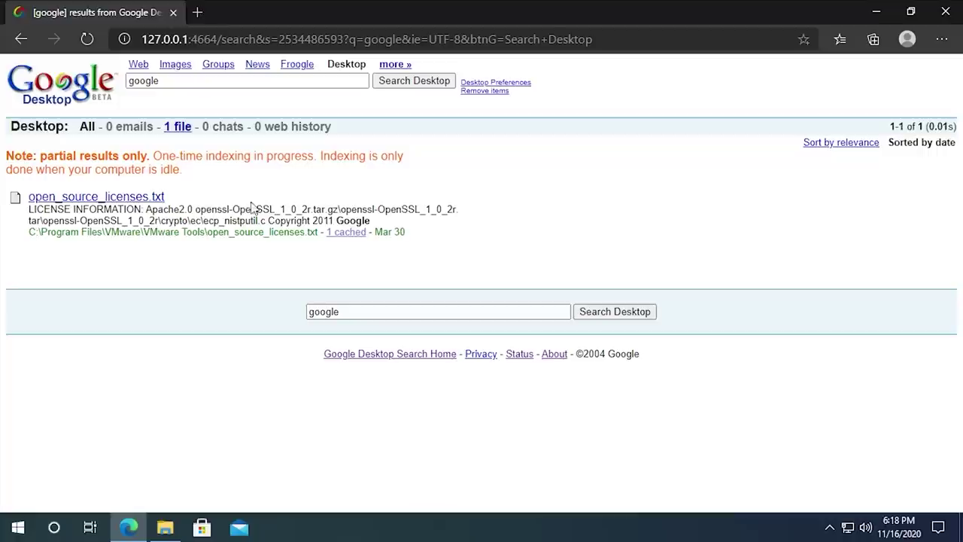
pyautogui.click(21, 40)
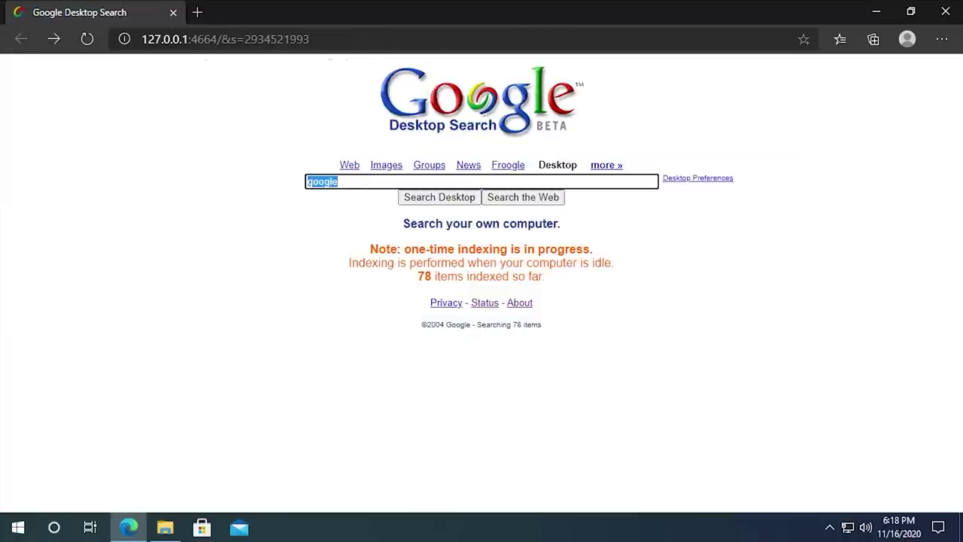
# Search the desktop index for "calculator" and check the Desktop Search Status page
pyautogui.click(18, 527)
pyautogui.click(523, 348)
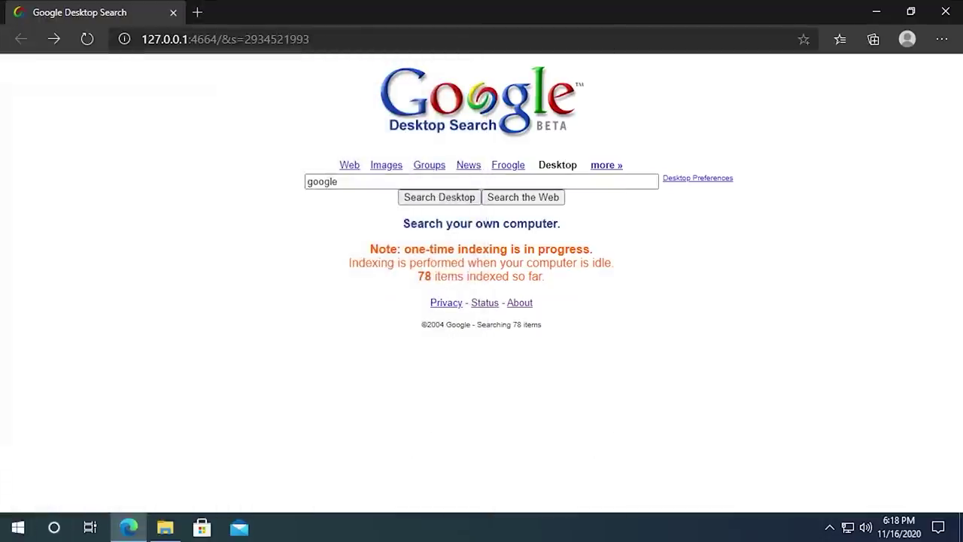
pyautogui.write('calculator')
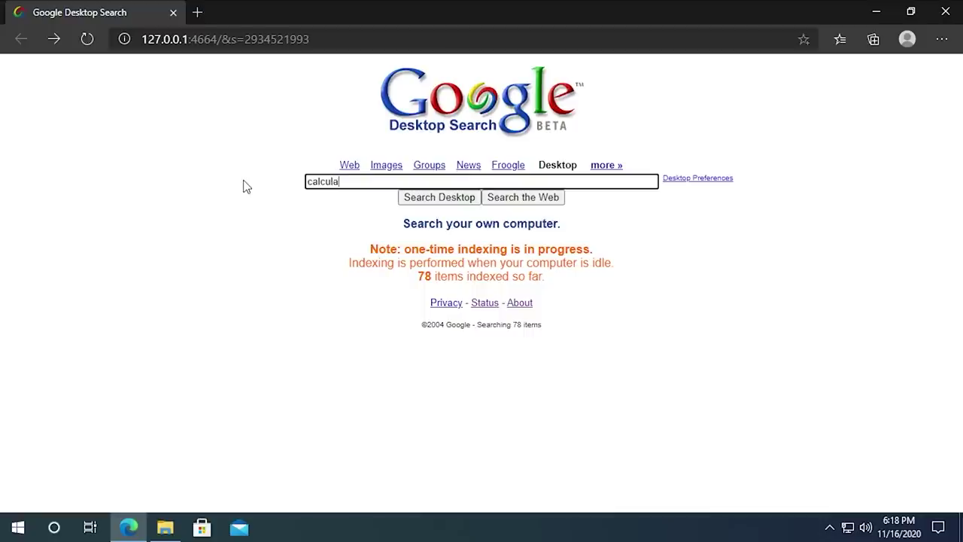
pyautogui.press('Return')
pyautogui.click(23, 40)
pyautogui.click(465, 302)
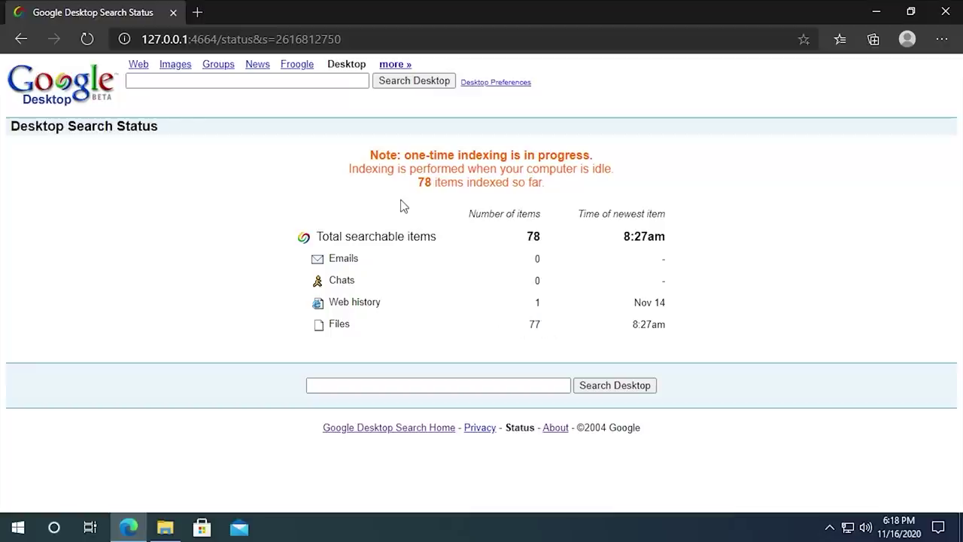
pyautogui.hotkey('alt', 'Left')
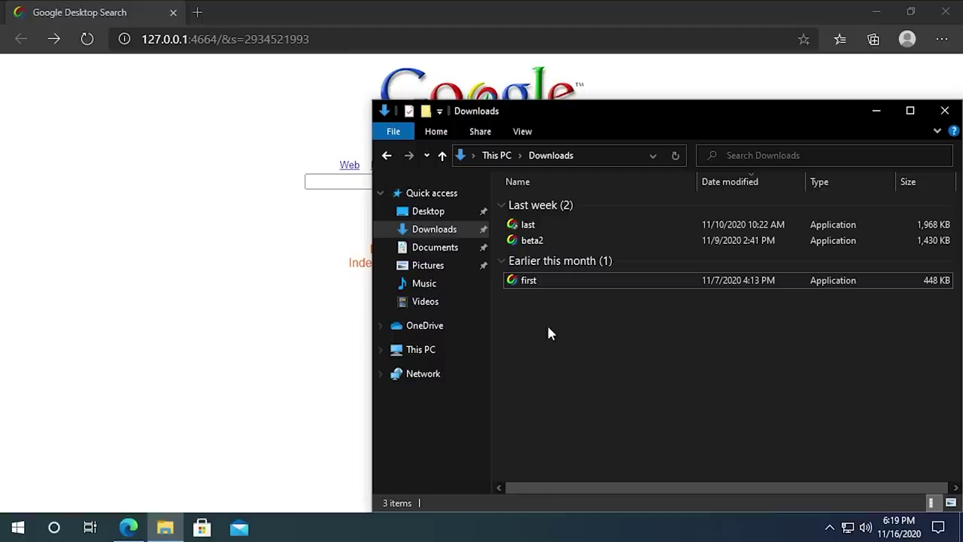
# Search the desktop index for "first", the name of the installer in Downloads, and return to the home page
pyautogui.click(169, 288)
pyautogui.click(340, 179)
pyautogui.write('first')
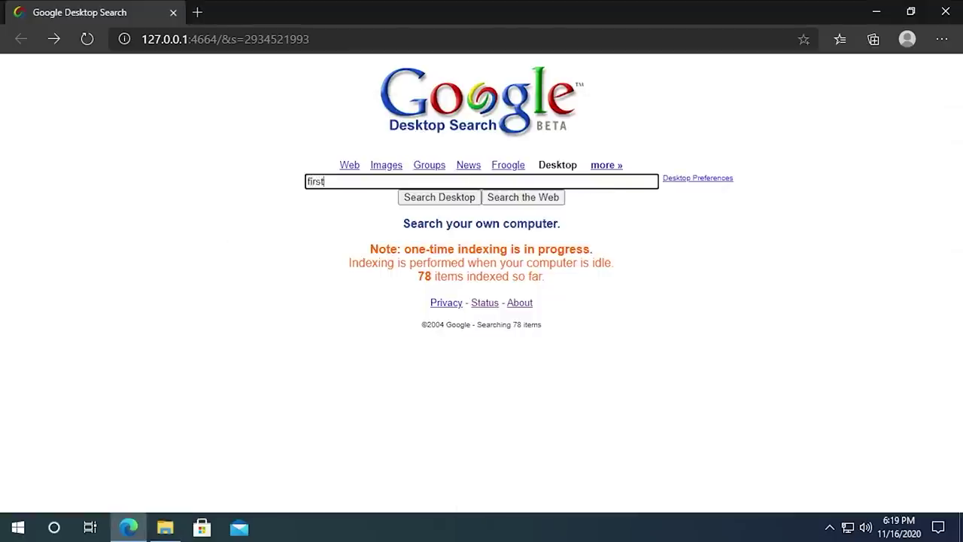
pyautogui.press('Return')
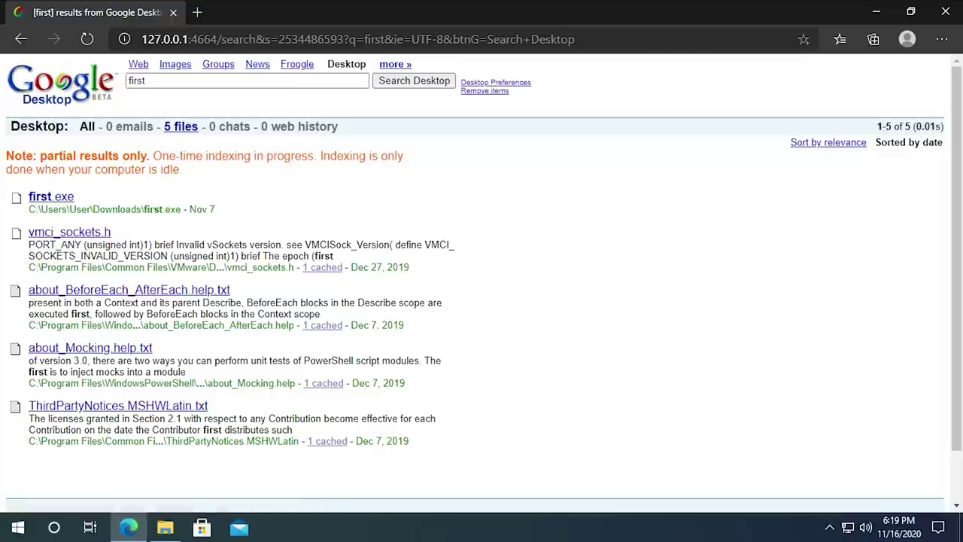
pyautogui.hotkey('alt', 'Left')
# Search the web for "michael mjd" from the Desktop Search page, look through the results and go back
pyautogui.write('m')
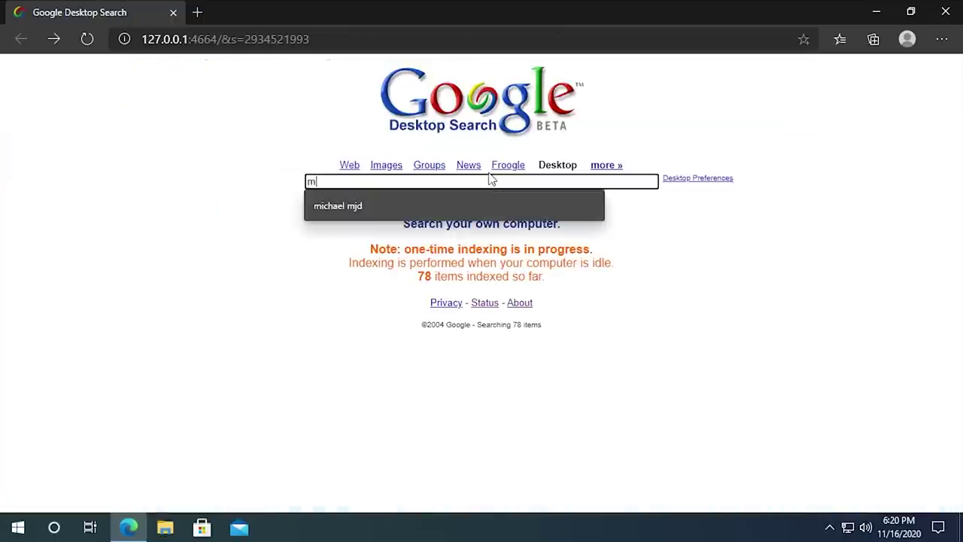
pyautogui.write('ichael mjd')
pyautogui.click(524, 198)
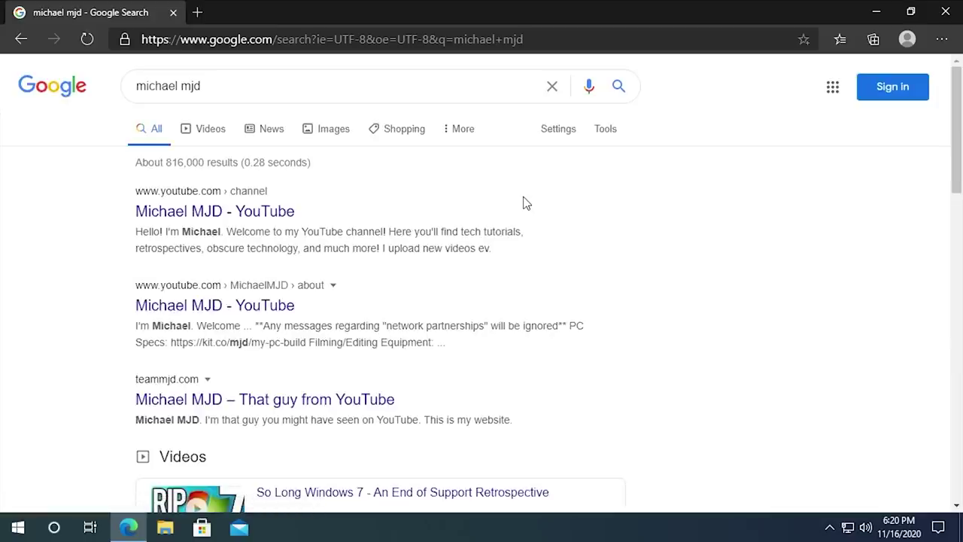
pyautogui.scroll(-5, 628, 191)
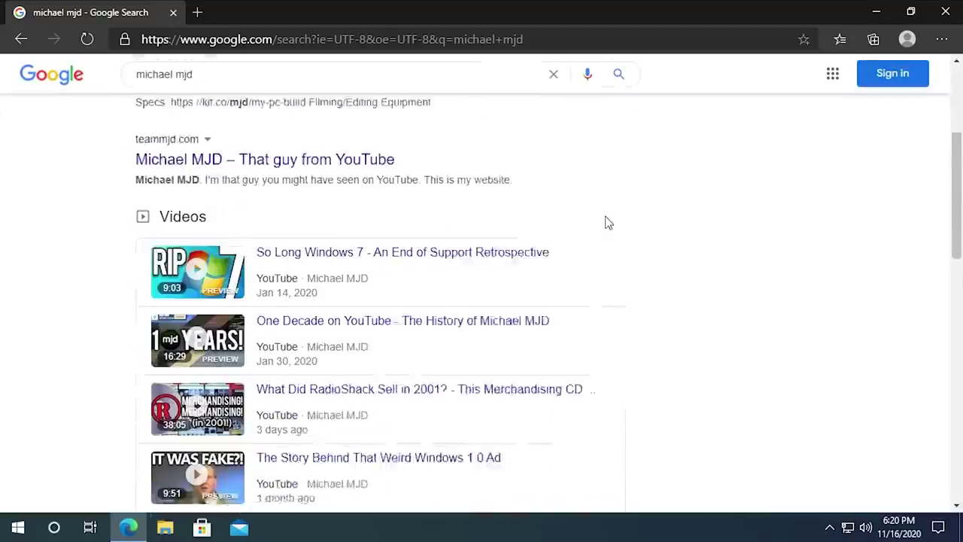
pyautogui.scroll(1, 631, 318)
pyautogui.scroll(5, 631, 318)
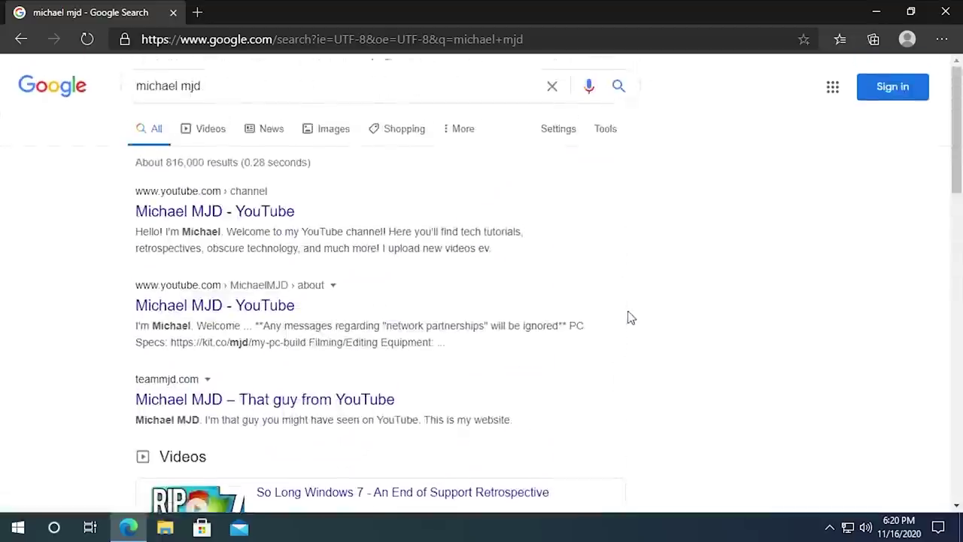
pyautogui.click(21, 39)
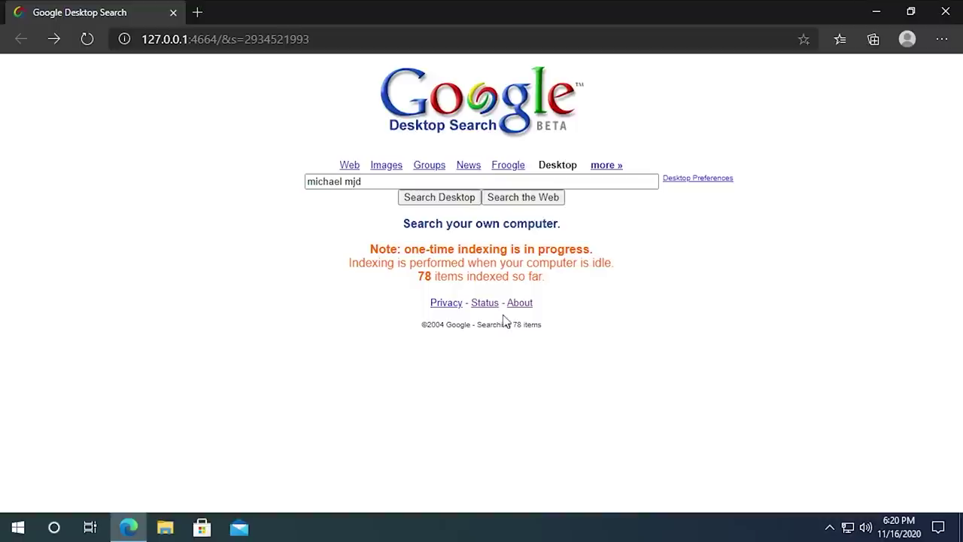
# Examine the options offered by Google Desktop Search's notification area icon and dismiss them
pyautogui.click(829, 527)
pyautogui.rightClick(830, 497)
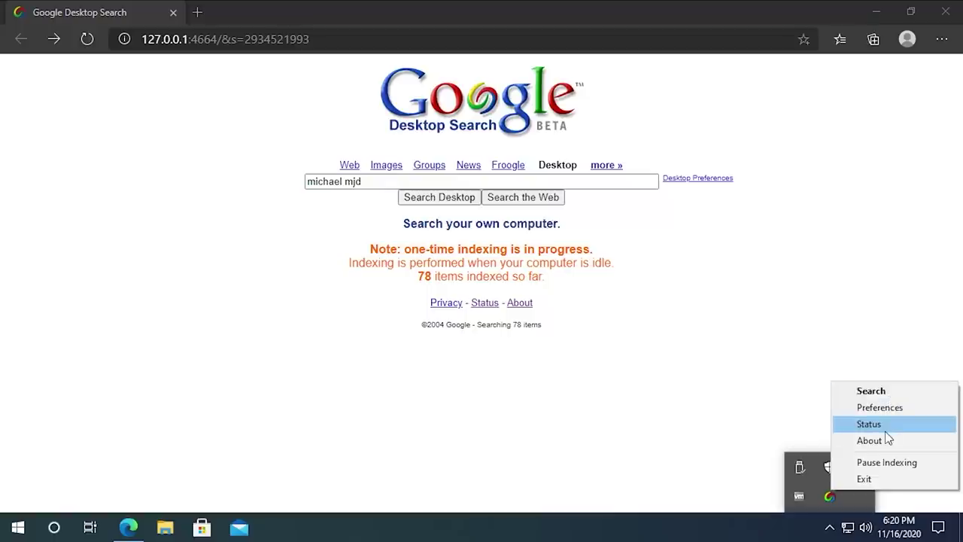
pyautogui.click(782, 364)
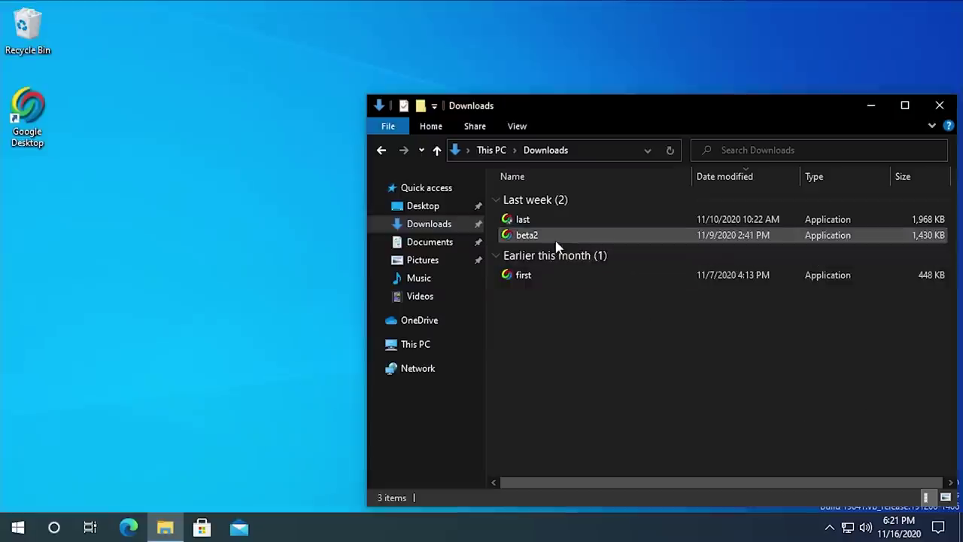
# Run the beta2 installer from Downloads, allow it to make changes and restart the computer to enable the new version
pyautogui.rightClick(554, 239)
pyautogui.click(598, 224)
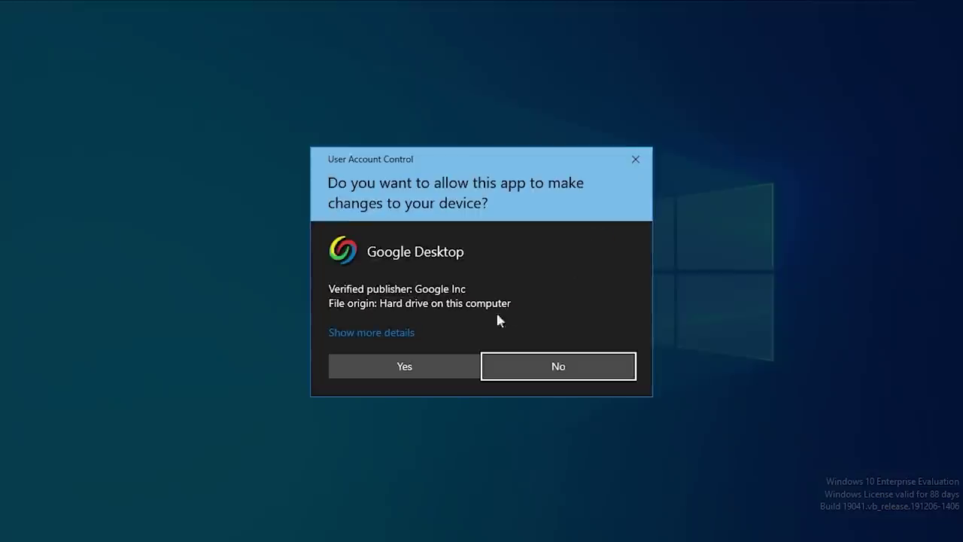
pyautogui.click(406, 367)
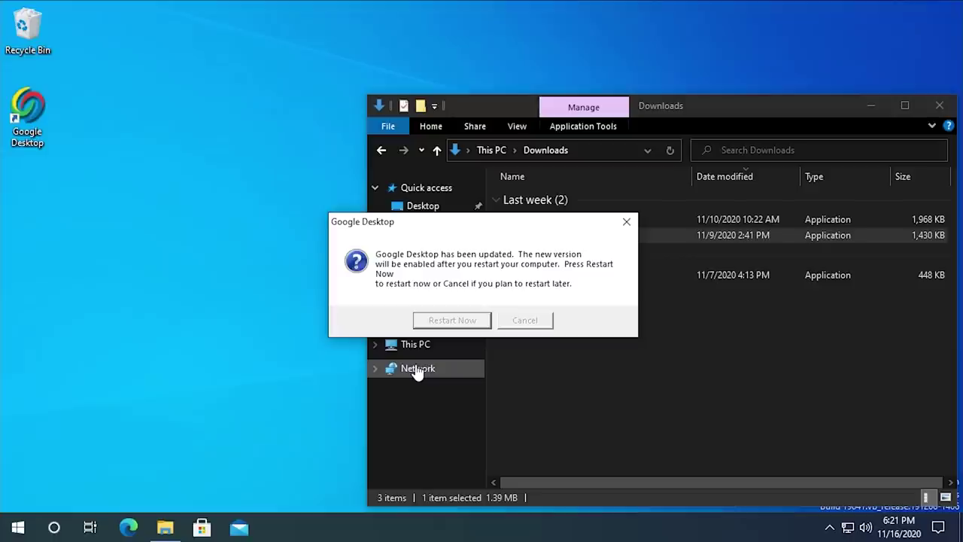
pyautogui.click(938, 109)
pyautogui.click(485, 319)
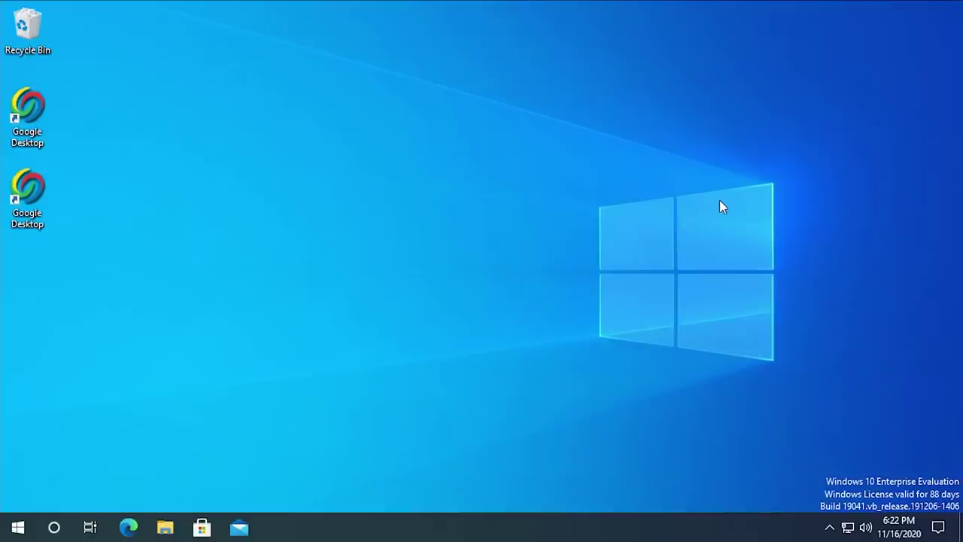
# Switch the Google Desktop display mode from None to Sidebar
pyautogui.click(830, 526)
pyautogui.rightClick(827, 501)
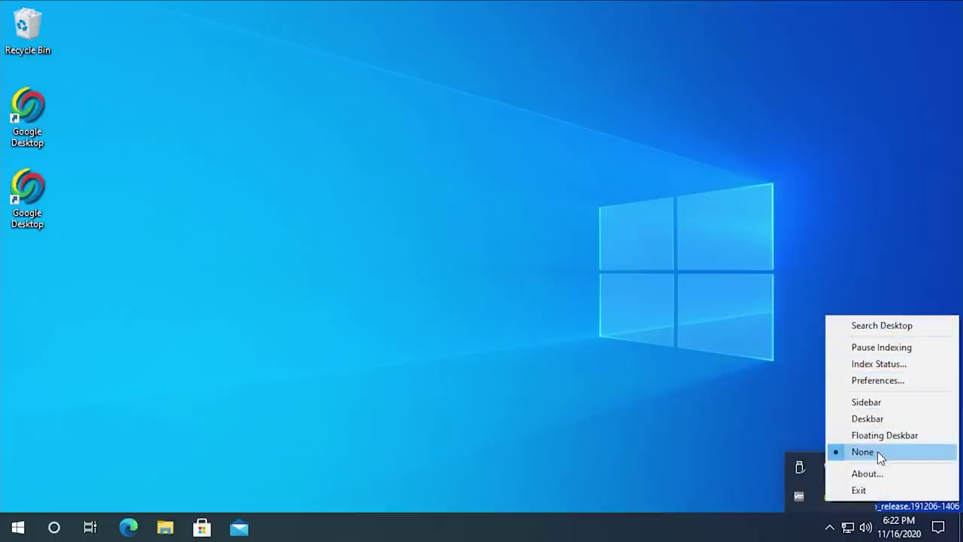
pyautogui.click(877, 406)
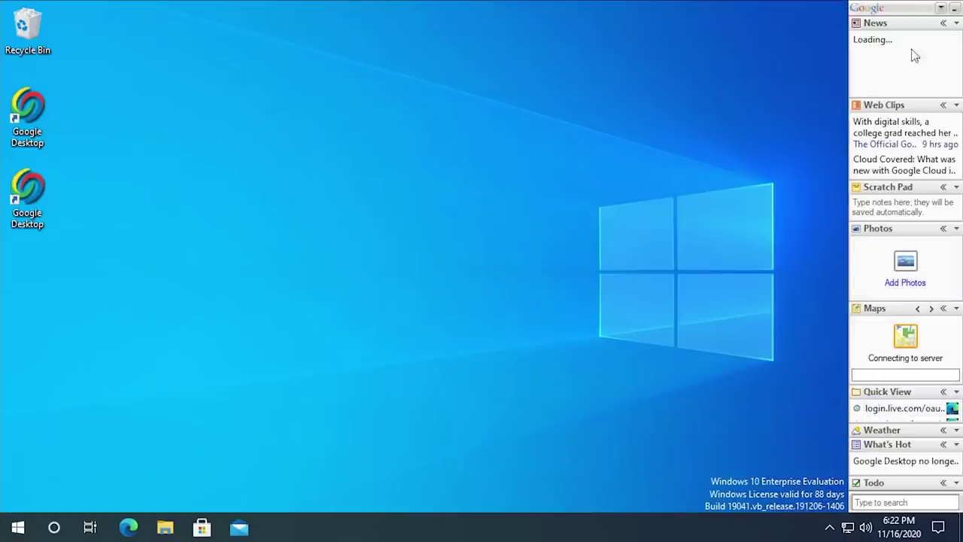
# Rearrange the sidebar's space by shrinking the Photos and Maps panels and enlarging Quick View
pyautogui.moveTo(866, 19); pyautogui.dragTo(933, 185)
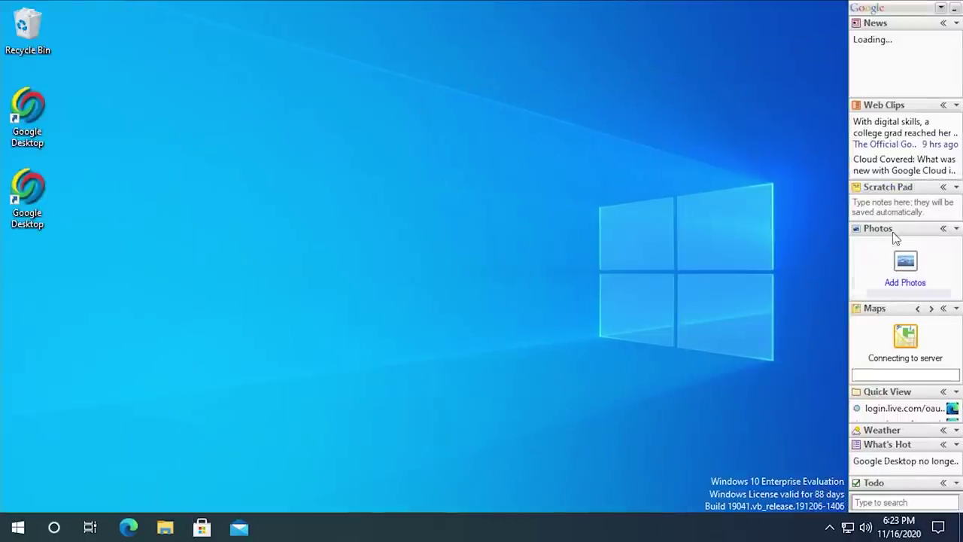
pyautogui.moveTo(895, 229); pyautogui.dragTo(902, 314)
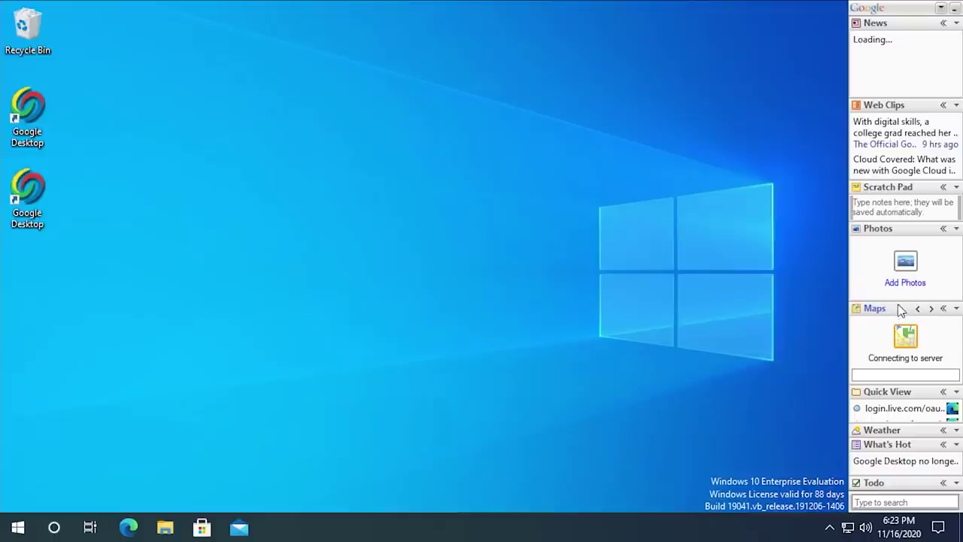
pyautogui.moveTo(898, 301); pyautogui.dragTo(909, 280)
pyautogui.moveTo(907, 301); pyautogui.dragTo(906, 276)
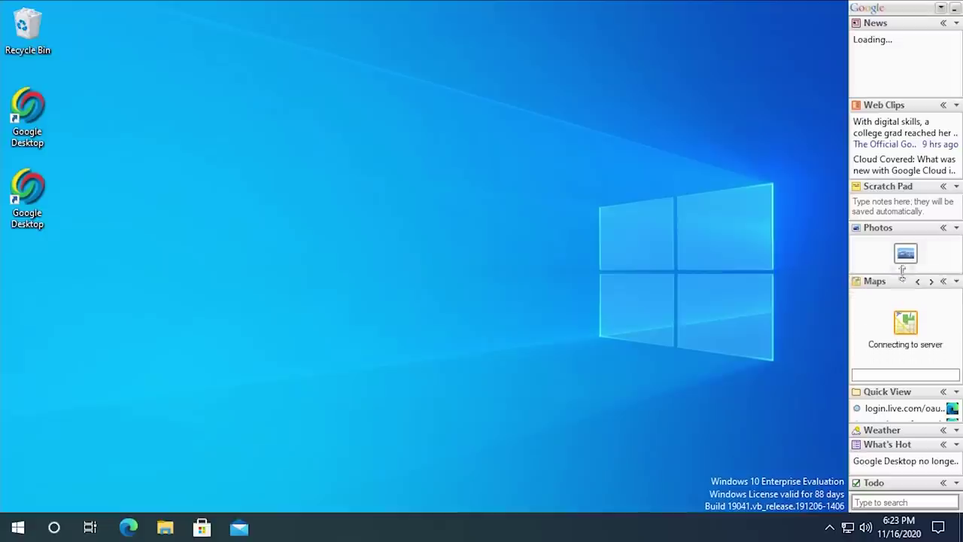
pyautogui.moveTo(904, 224); pyautogui.dragTo(909, 201)
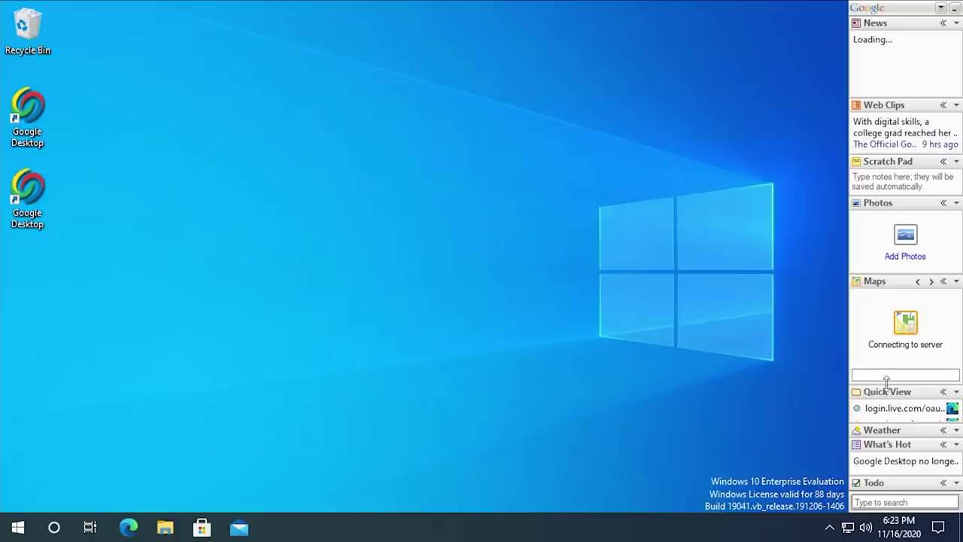
pyautogui.moveTo(888, 388); pyautogui.dragTo(896, 280)
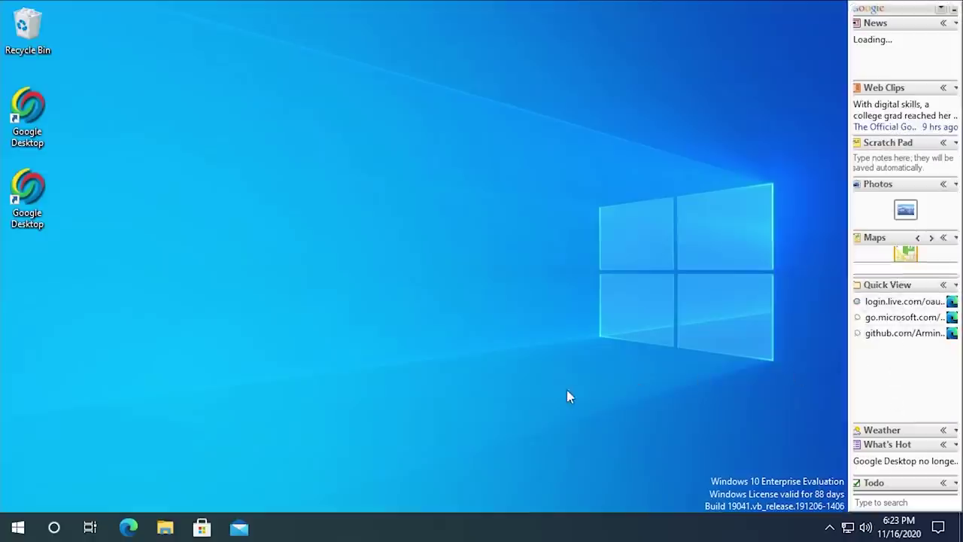
# Open an Edge window to see how it fits beside the sidebar, and close it
pyautogui.click(130, 526)
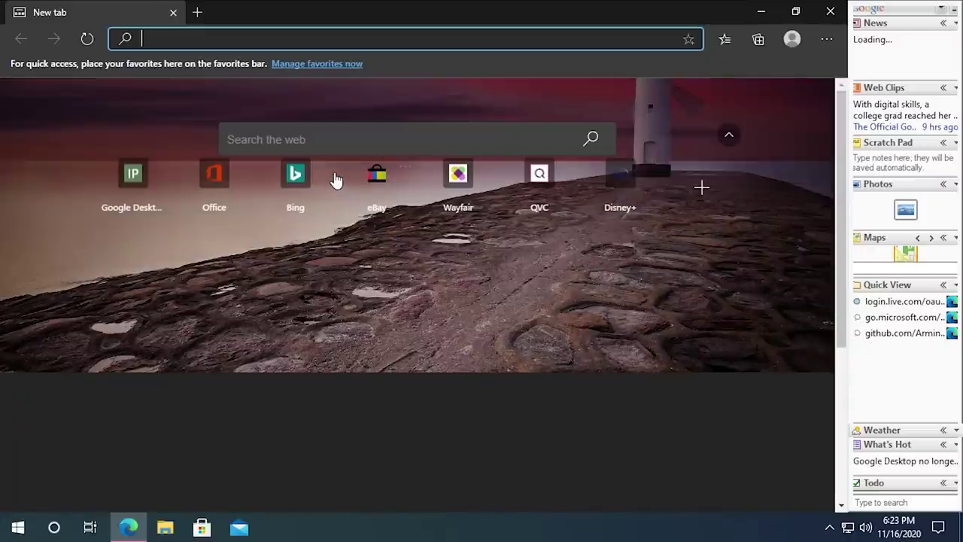
pyautogui.hotkey('alt', 'F4')
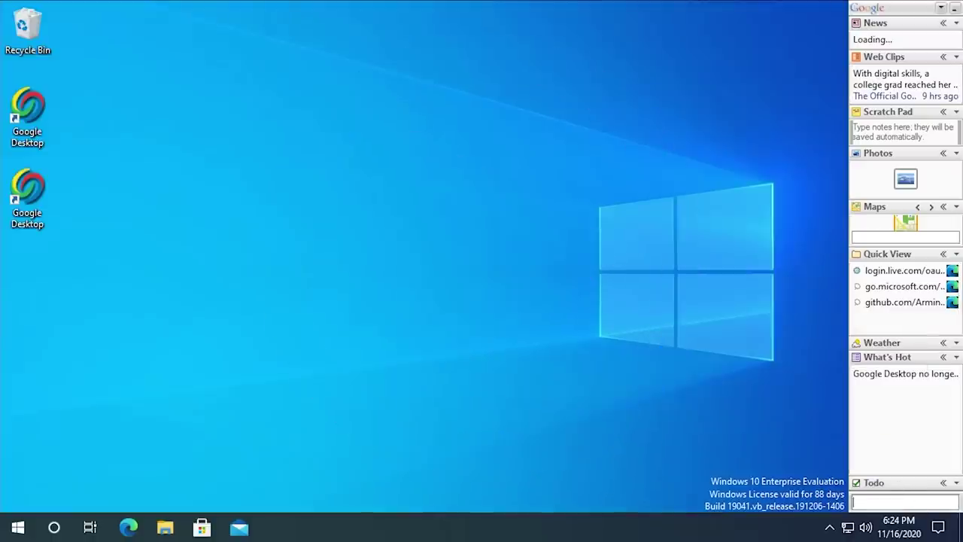
# Try the sidebar's search field with the queries "w", "calc" and "cmd"
pyautogui.write('w')
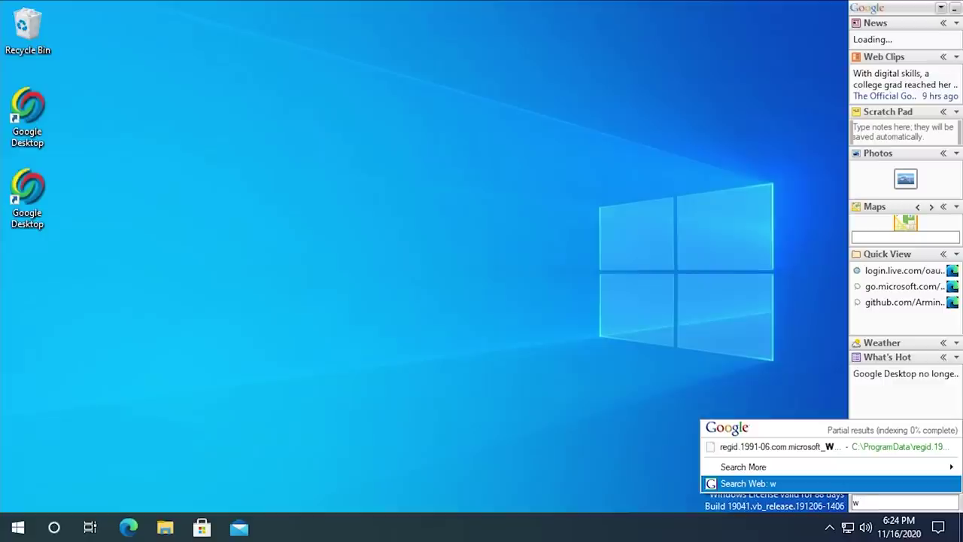
pyautogui.press('BackSpace')
pyautogui.write('calc')
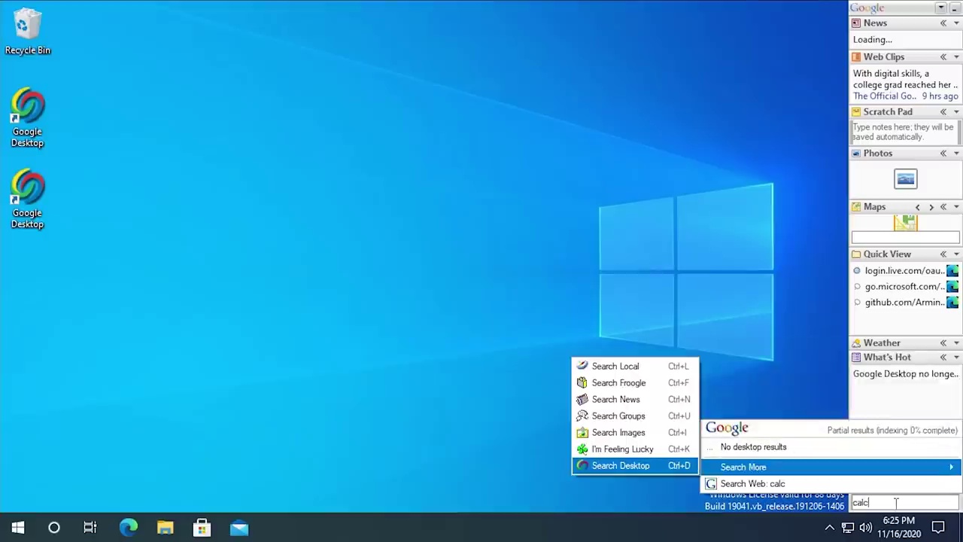
pyautogui.press('BackSpace')
pyautogui.press('BackSpace')
pyautogui.press('BackSpace')
pyautogui.press('BackSpace')
pyautogui.write('cmd')
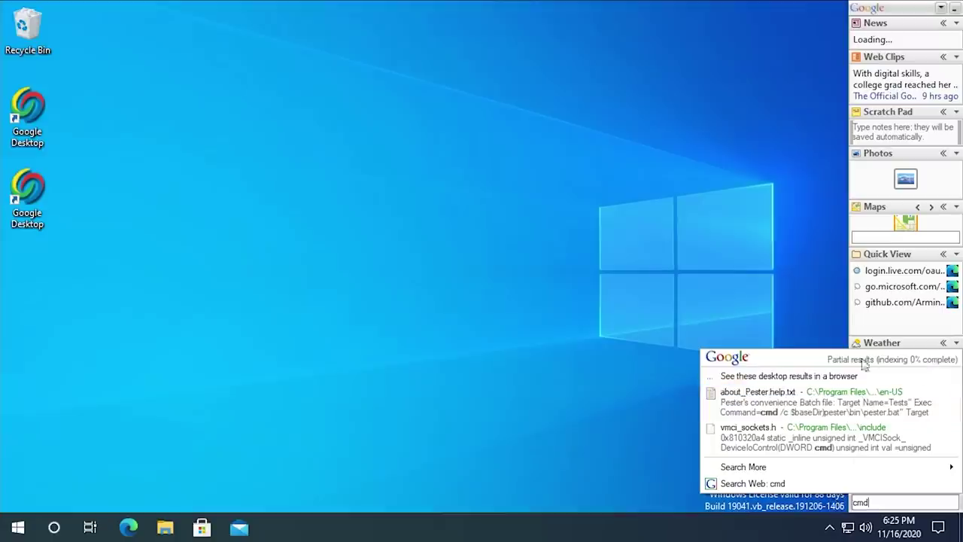
# Try the sidebar's web search for the query "cmd"
pyautogui.moveTo(785, 471)
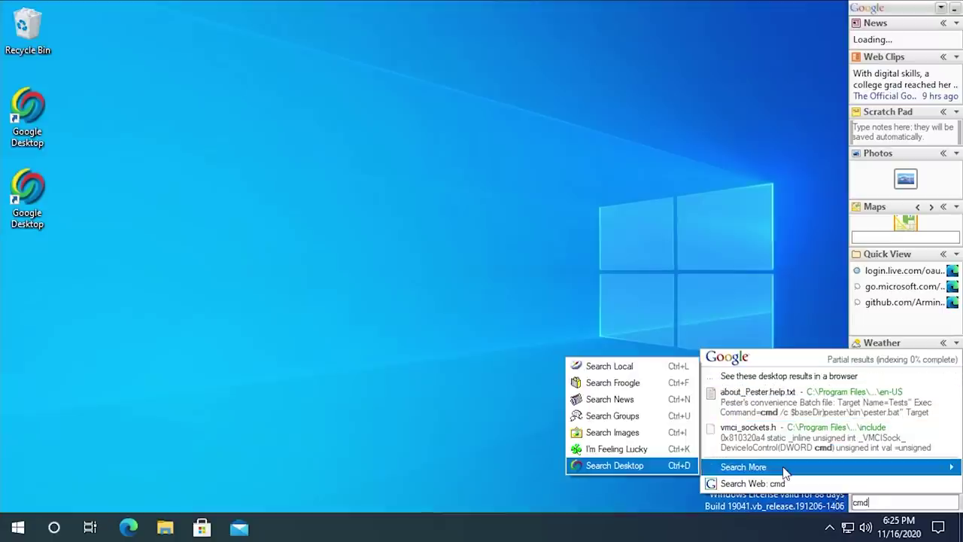
pyautogui.click(793, 489)
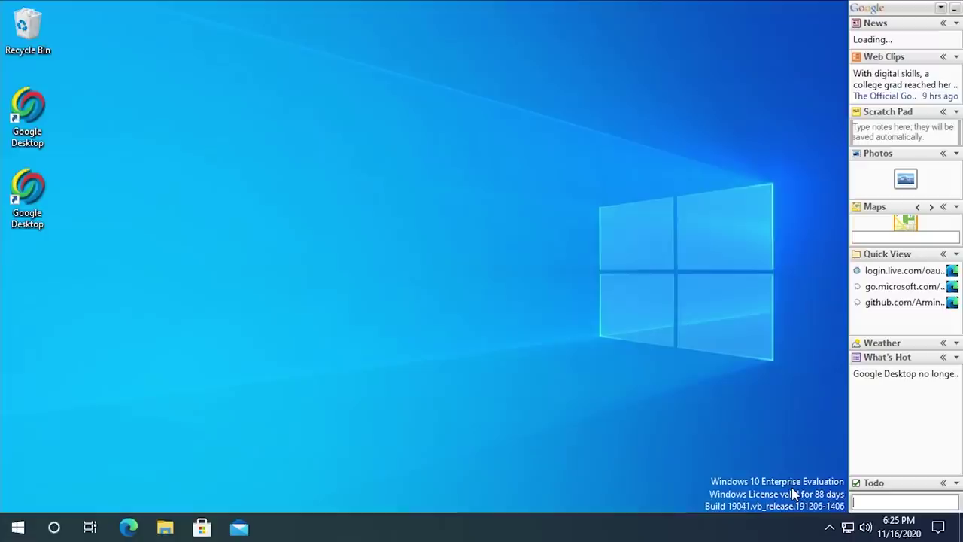
# Try an I'm Feeling Lucky search for "google" from the sidebar's search field
pyautogui.write('google')
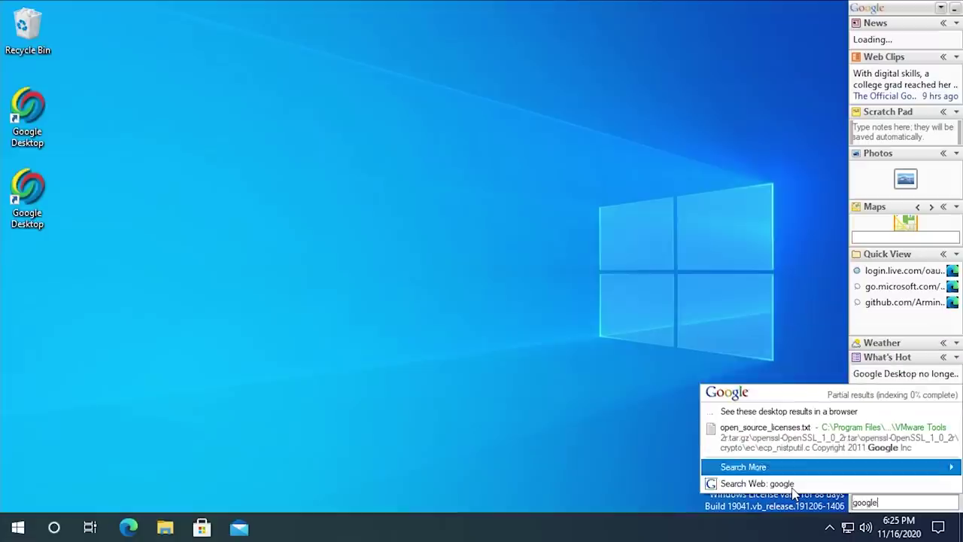
pyautogui.press('Down')
pyautogui.press('Down')
pyautogui.press('Down')
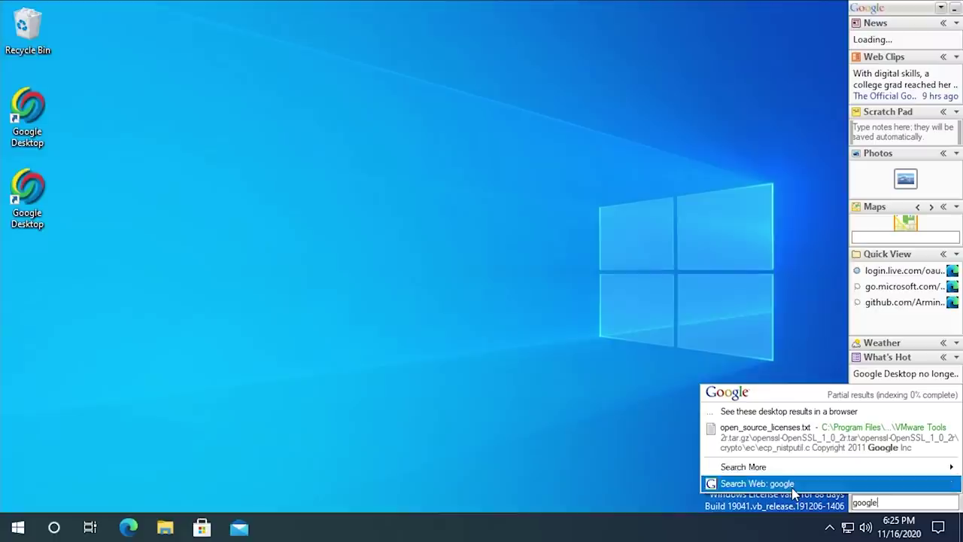
pyautogui.press('Up')
pyautogui.press('Up')
pyautogui.press('Down')
pyautogui.press('Right')
pyautogui.press('Left')
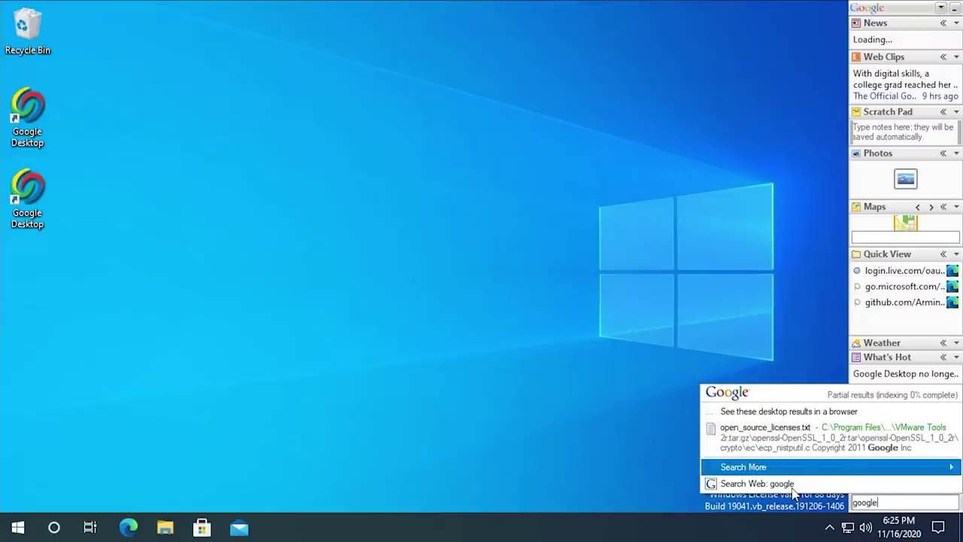
pyautogui.press('Right')
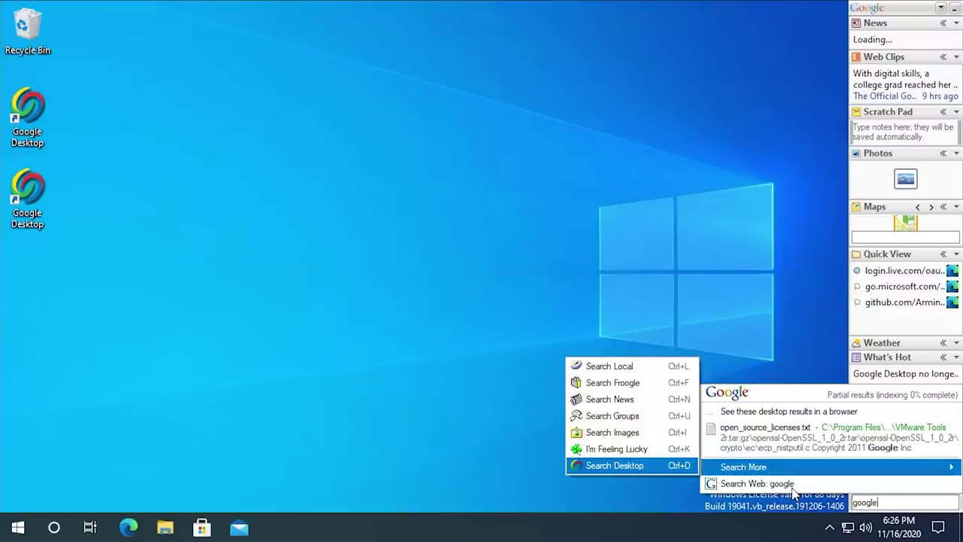
pyautogui.press('Up')
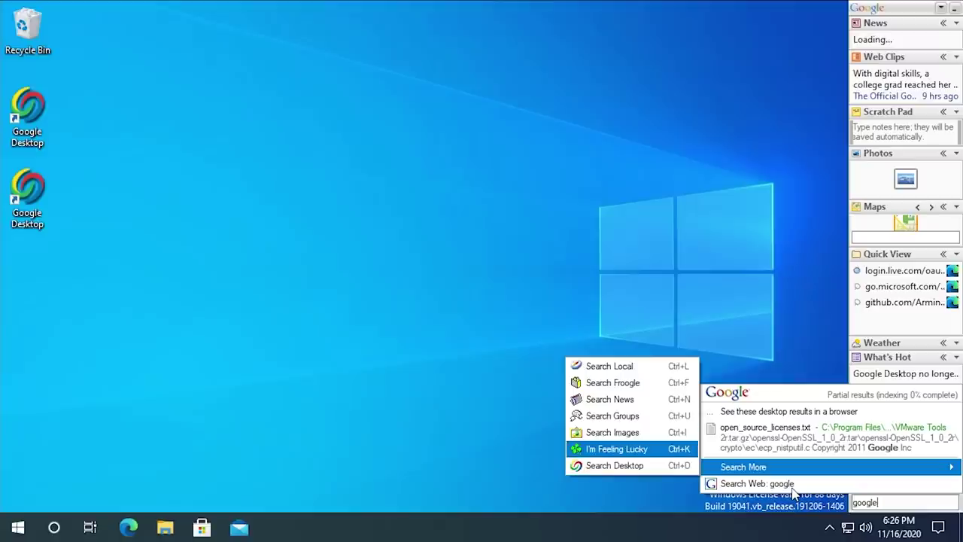
pyautogui.press('Return')
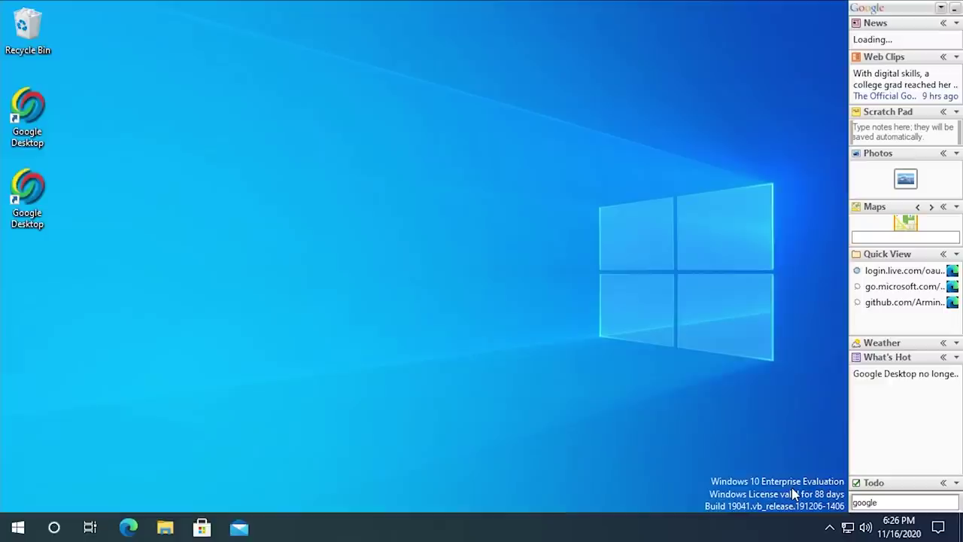
# Reopen the "google" query in the sidebar and try another of the additional search types
pyautogui.click(862, 502)
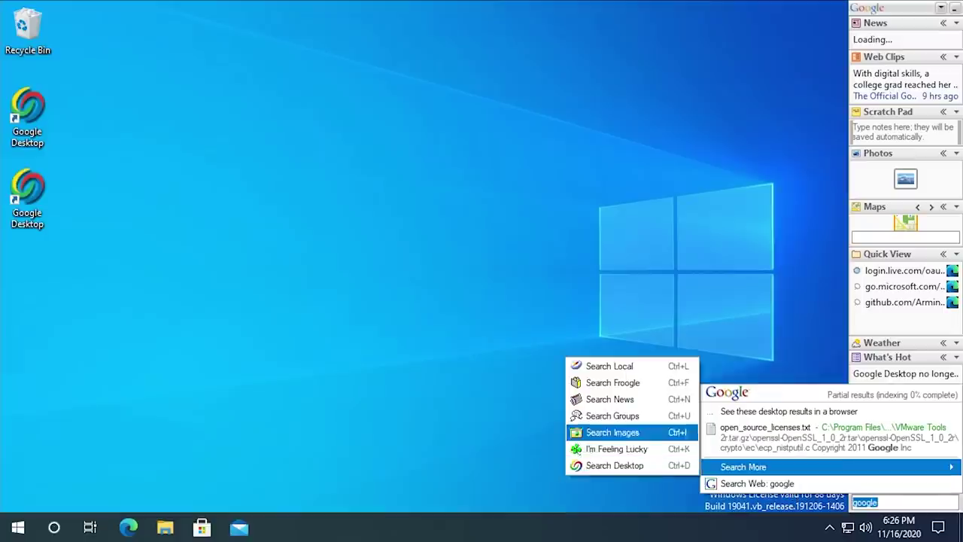
pyautogui.moveTo(778, 470)
pyautogui.click(613, 407)
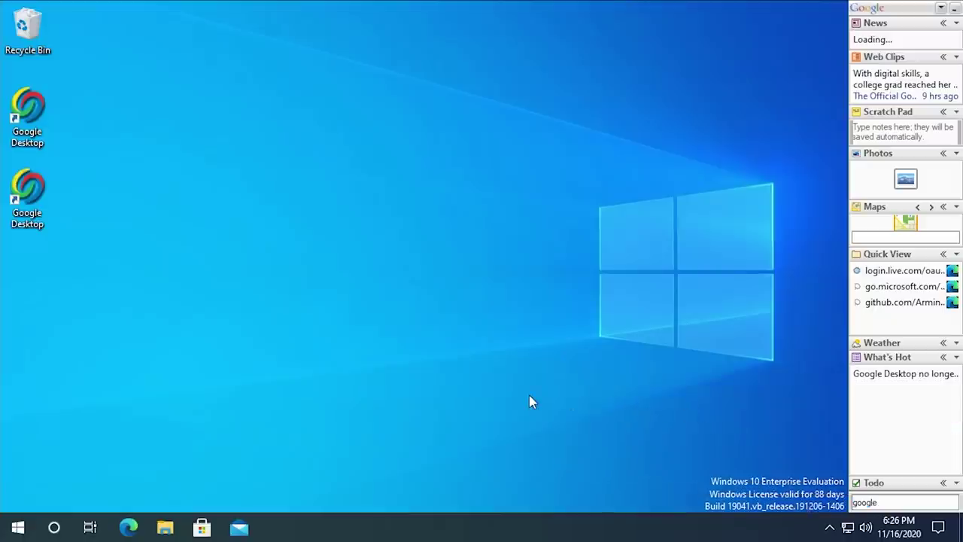
# Try to switch the Google Desktop display mode from Sidebar to None
pyautogui.click(831, 527)
pyautogui.rightClick(829, 497)
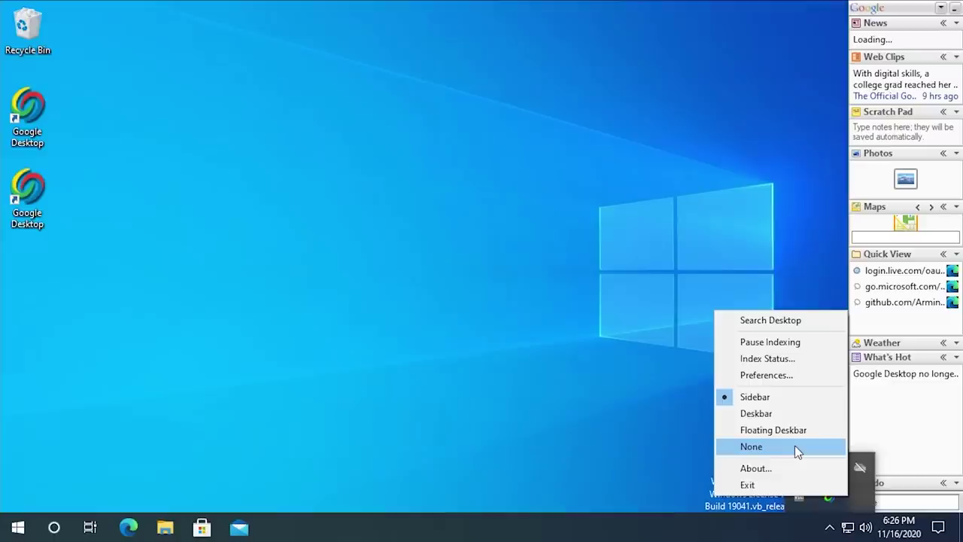
pyautogui.click(797, 450)
# Examine the detailed list of running processes in Task Manager, and close it
pyautogui.rightClick(396, 524)
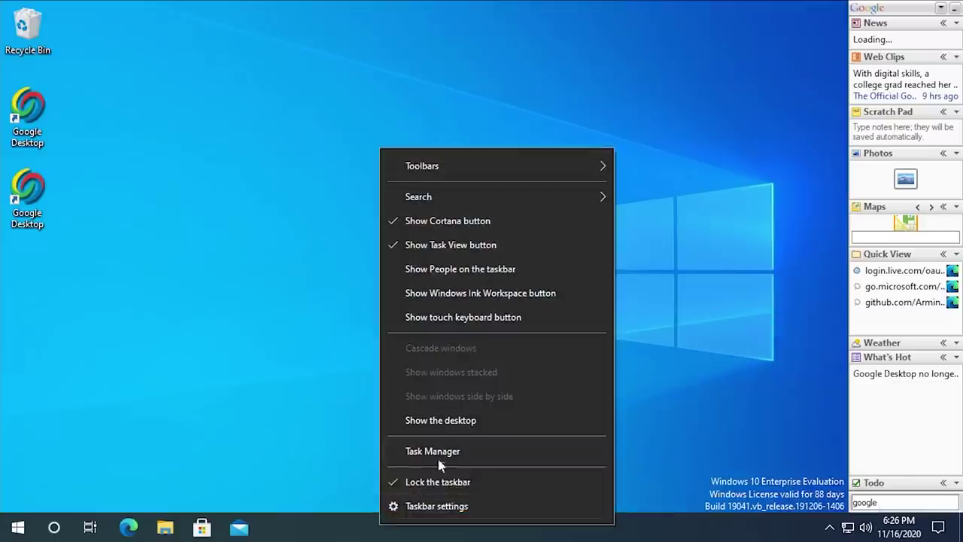
pyautogui.click(441, 452)
pyautogui.click(123, 336)
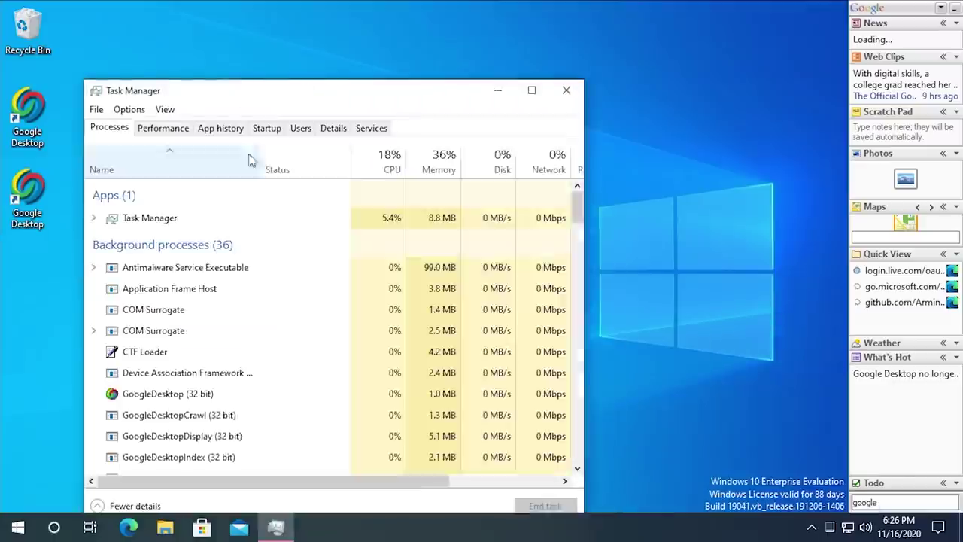
pyautogui.click(331, 130)
pyautogui.click(232, 248)
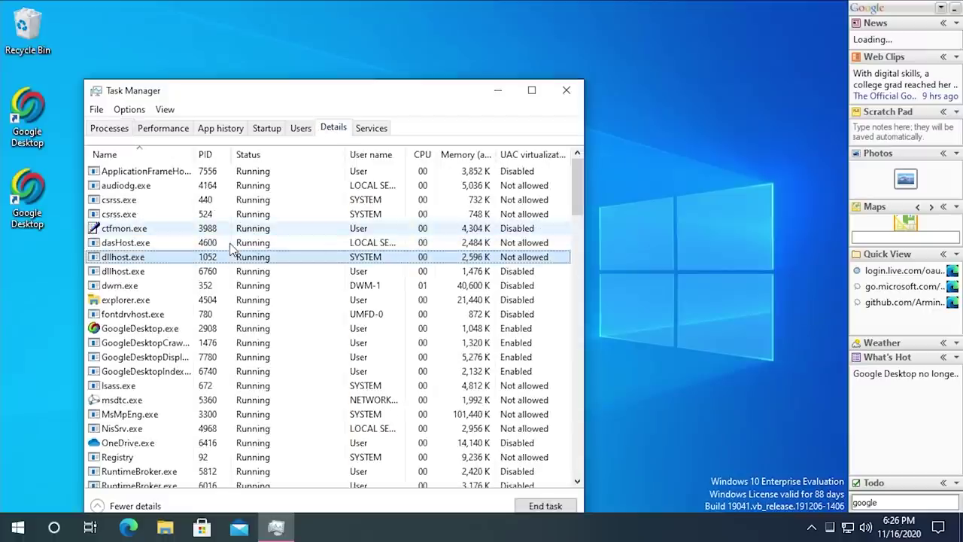
pyautogui.scroll(-5, 194, 430)
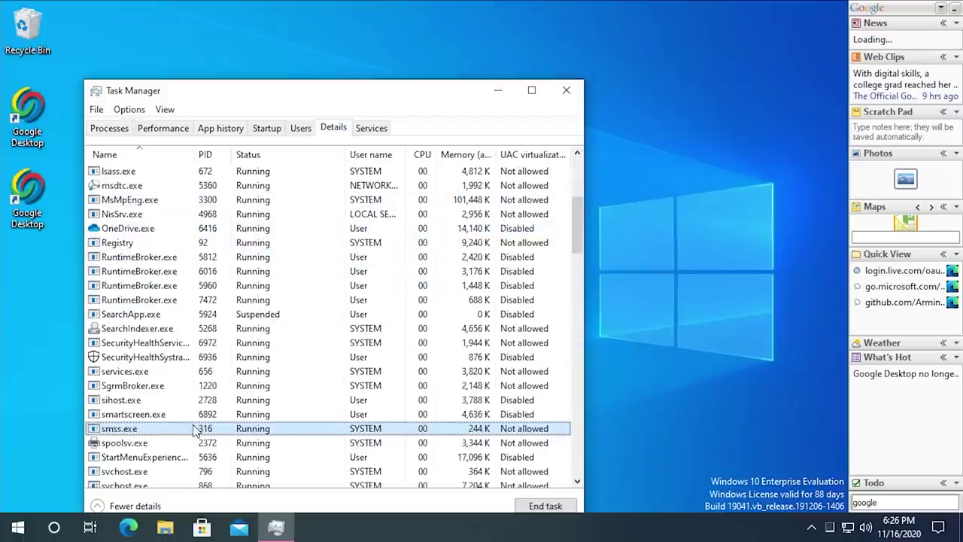
pyautogui.scroll(-8, 189, 434)
pyautogui.scroll(-8, 196, 430)
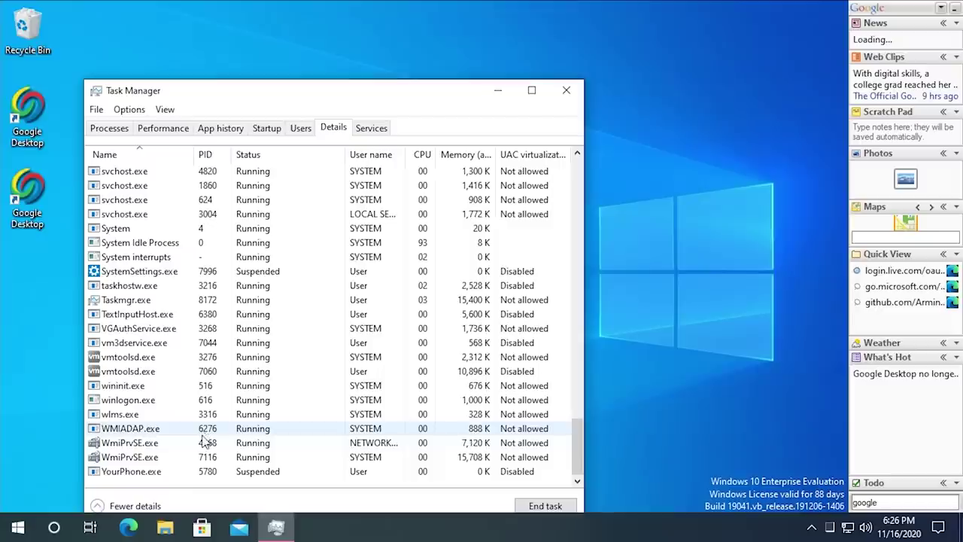
pyautogui.scroll(6, 226, 435)
pyautogui.scroll(10, 230, 434)
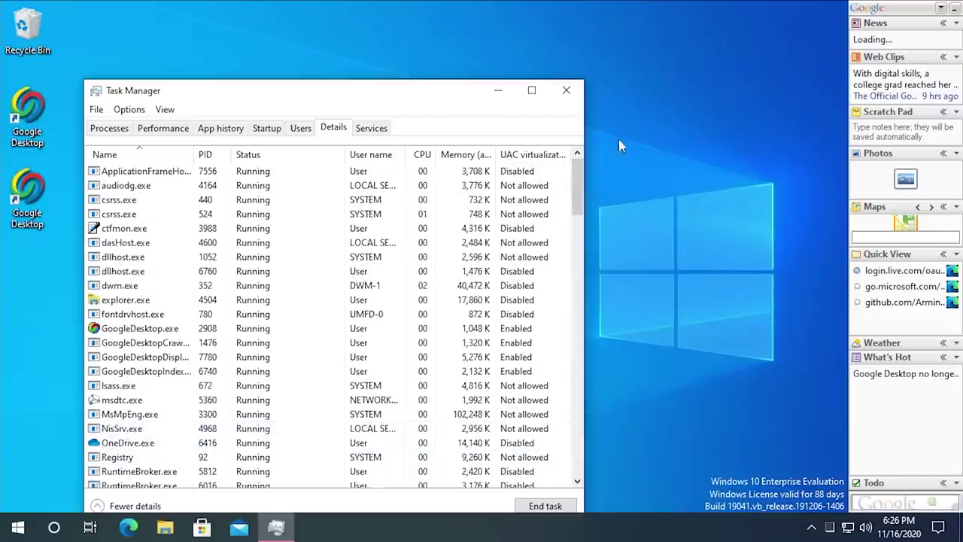
pyautogui.click(567, 90)
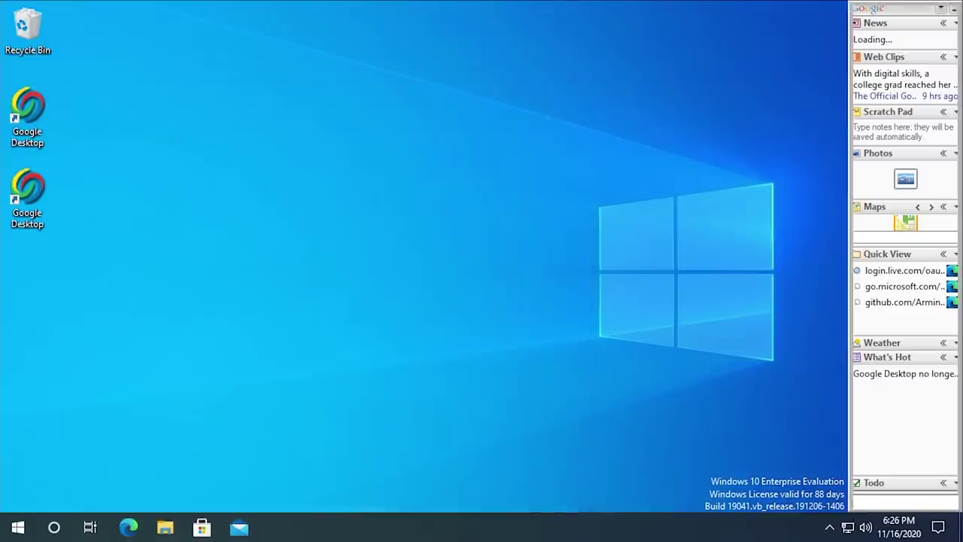
# Try the sidebar's web search with a person's name as the query
pyautogui.write('michael m')
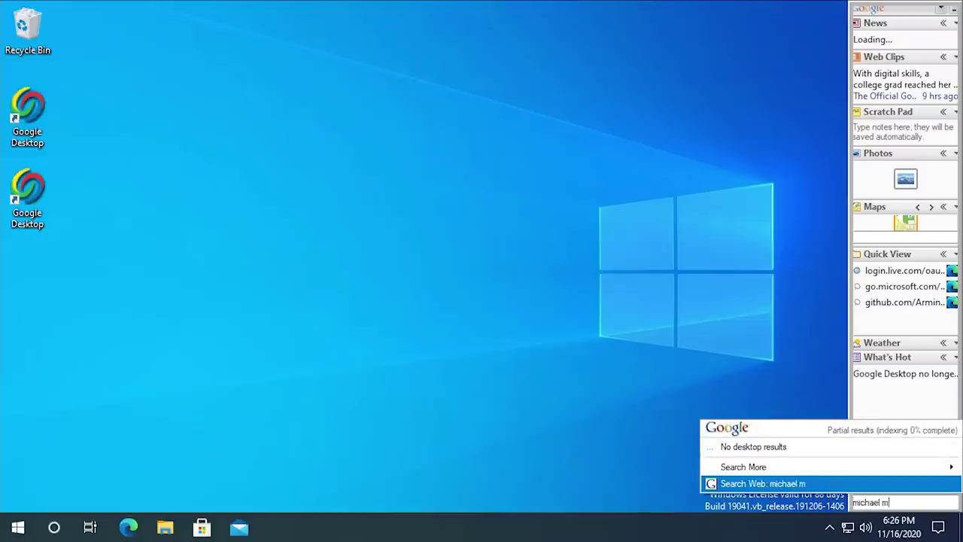
pyautogui.write('jd')
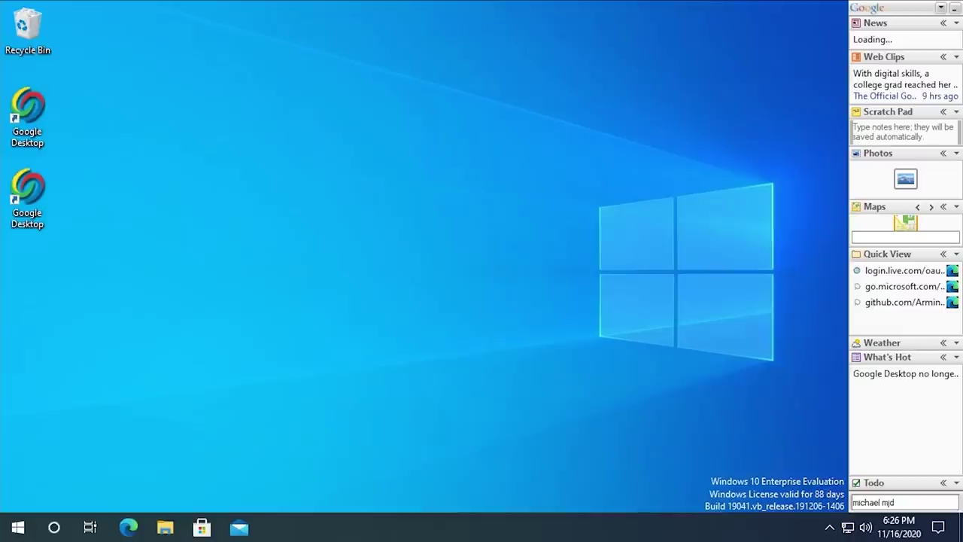
pyautogui.click(904, 503)
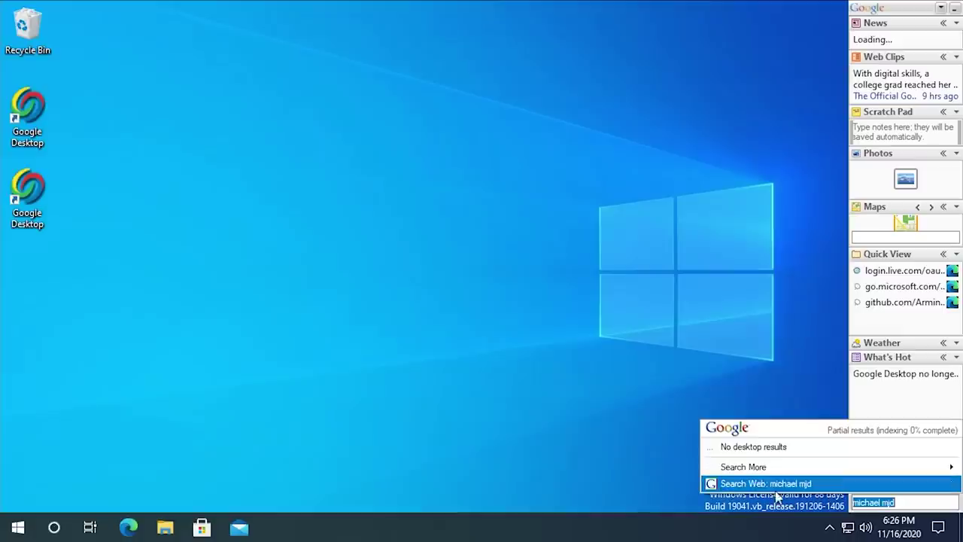
pyautogui.click(790, 485)
pyautogui.click(882, 499)
pyautogui.click(881, 493)
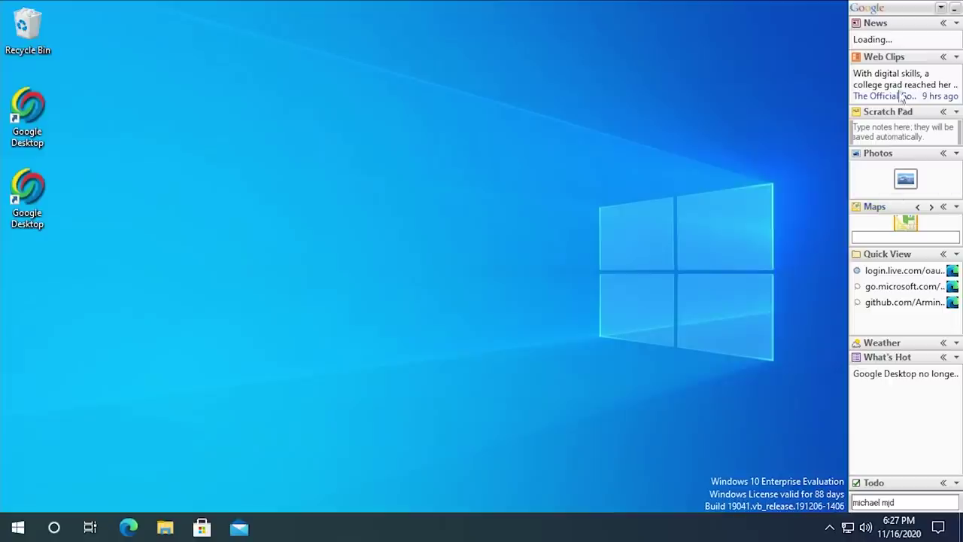
# Write the note "hello world!" in the sidebar's Scratch Pad
pyautogui.moveTo(892, 56)
pyautogui.mouseDown()
pyautogui.moveTo(638, 78)
pyautogui.moveTo(892, 60)
pyautogui.mouseUp()
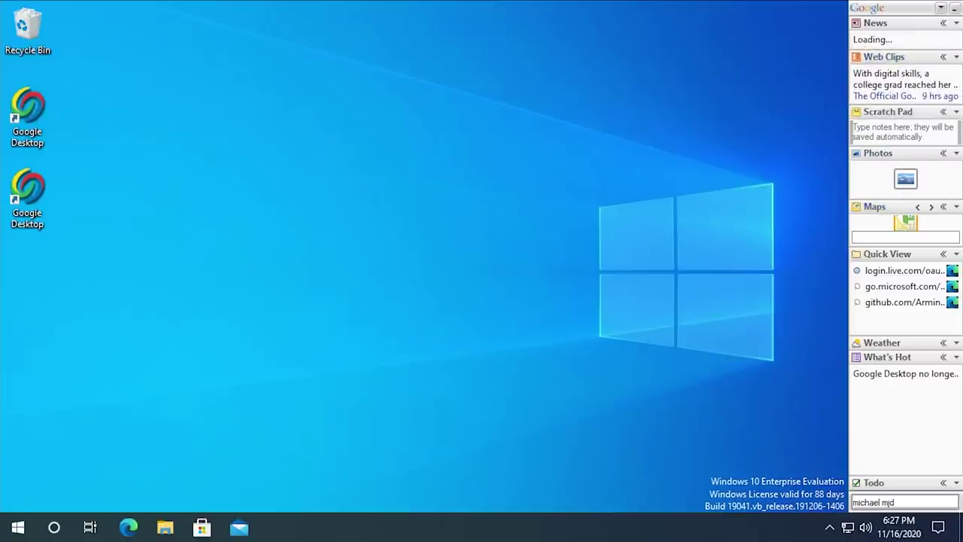
pyautogui.click(895, 128)
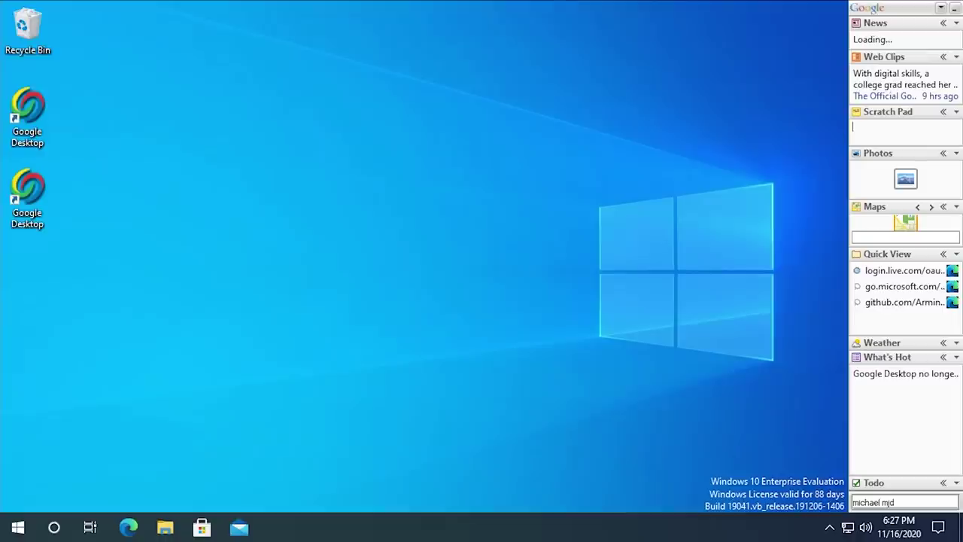
pyautogui.write('hello world!')
pyautogui.click(785, 183)
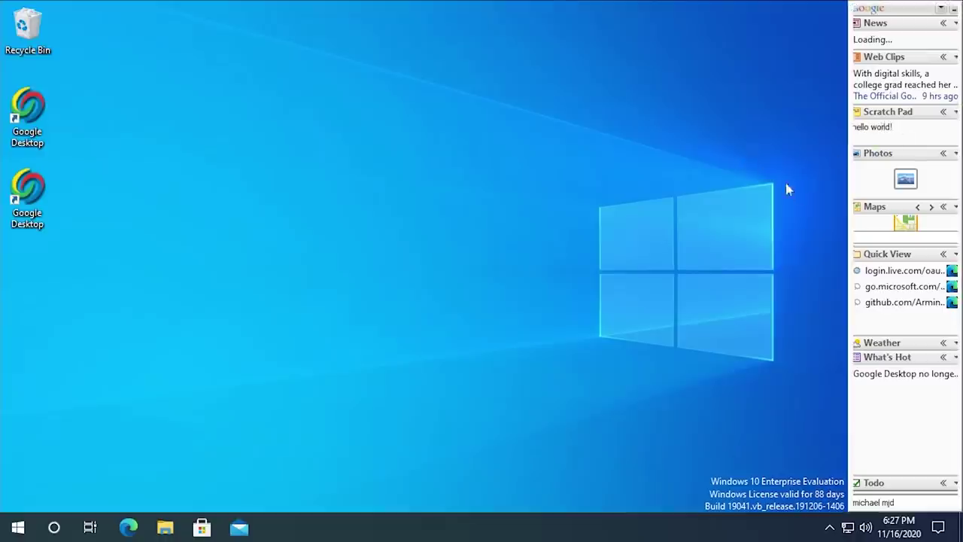
# Expand the Photos panel and review its options for photo folders and online photos
pyautogui.click(898, 186)
pyautogui.click(905, 238)
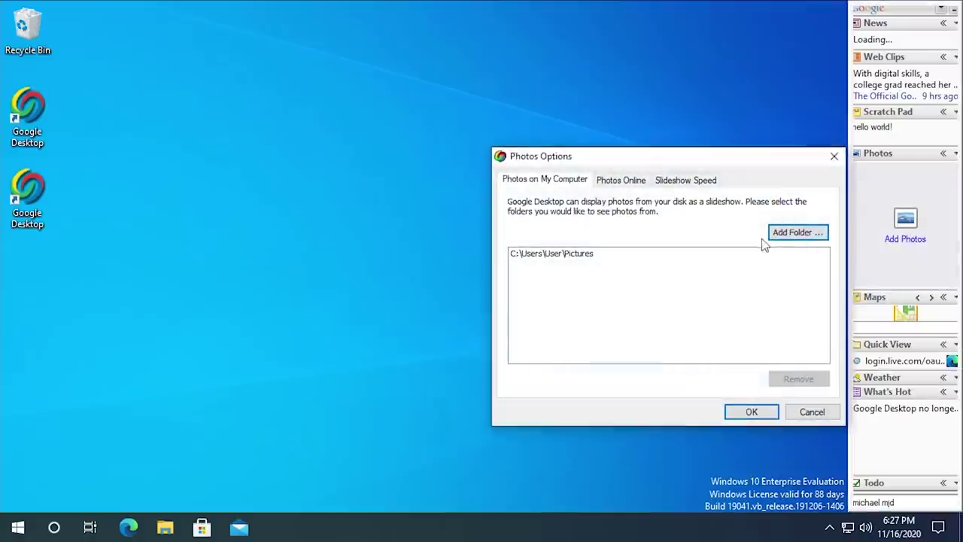
pyautogui.click(554, 256)
pyautogui.click(621, 181)
pyautogui.click(573, 182)
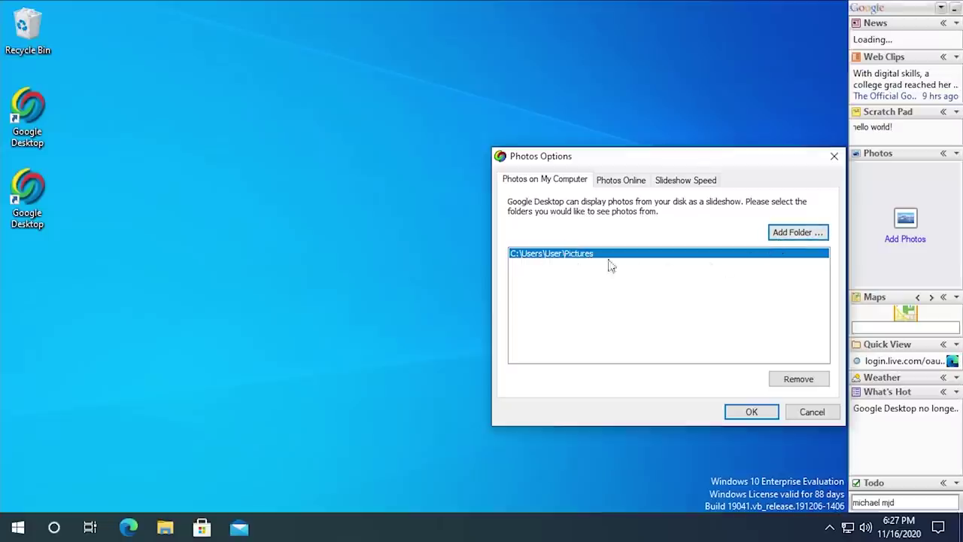
pyautogui.click(741, 412)
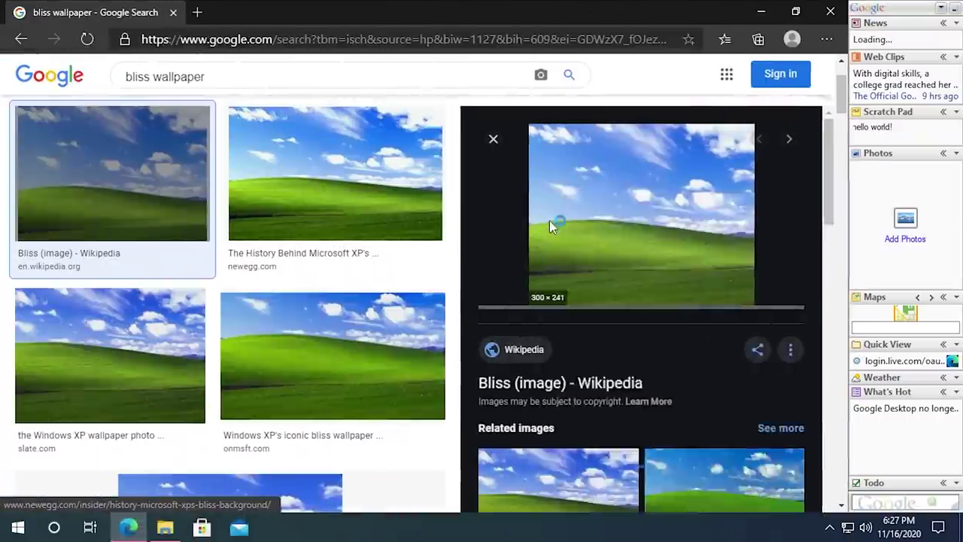
# Save the Bliss wallpaper image as the JPEG "download" in the Pictures folder, and close the Edge window
pyautogui.rightClick(563, 195)
pyautogui.click(631, 364)
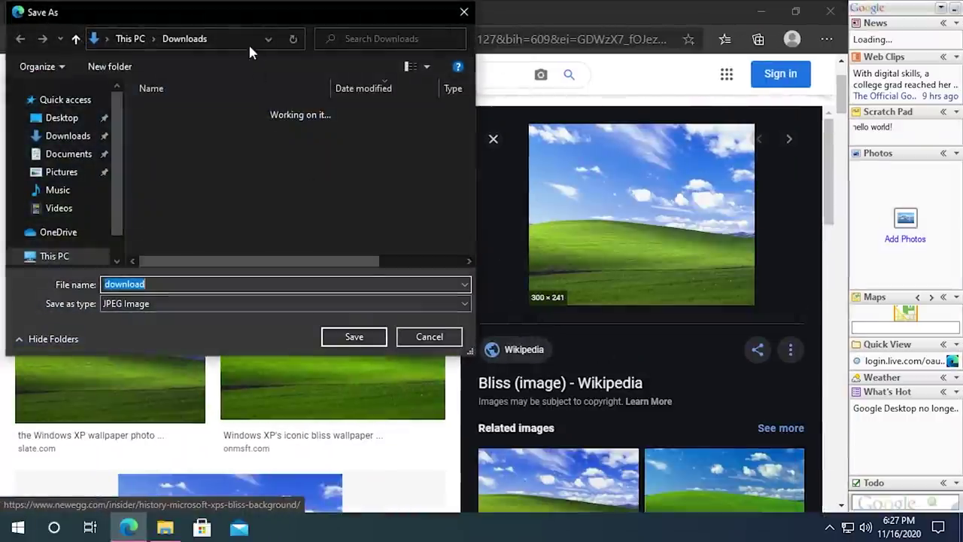
pyautogui.click(62, 172)
pyautogui.click(353, 337)
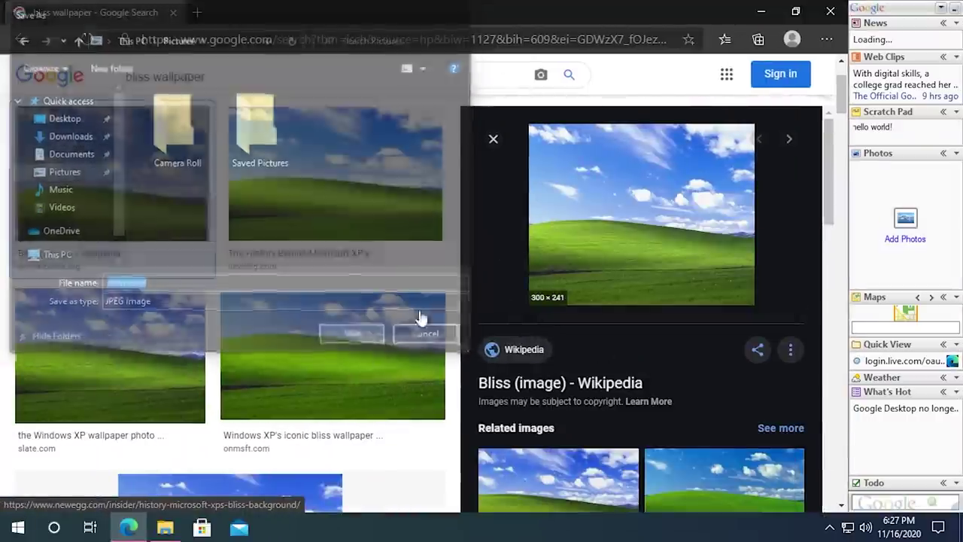
pyautogui.click(830, 10)
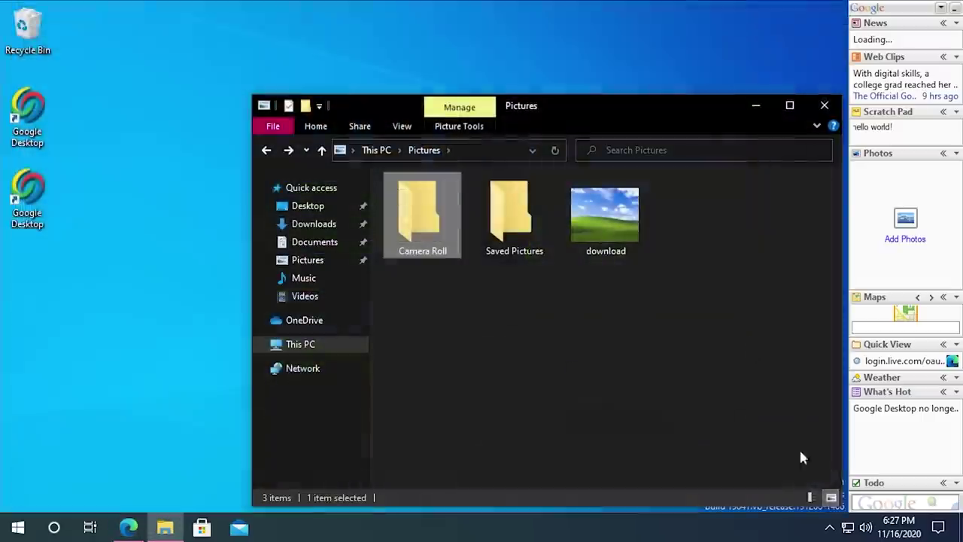
# Check the saved wallpaper image in the Pictures folder, and close File Explorer
pyautogui.click(767, 361)
pyautogui.click(596, 247)
pyautogui.click(825, 106)
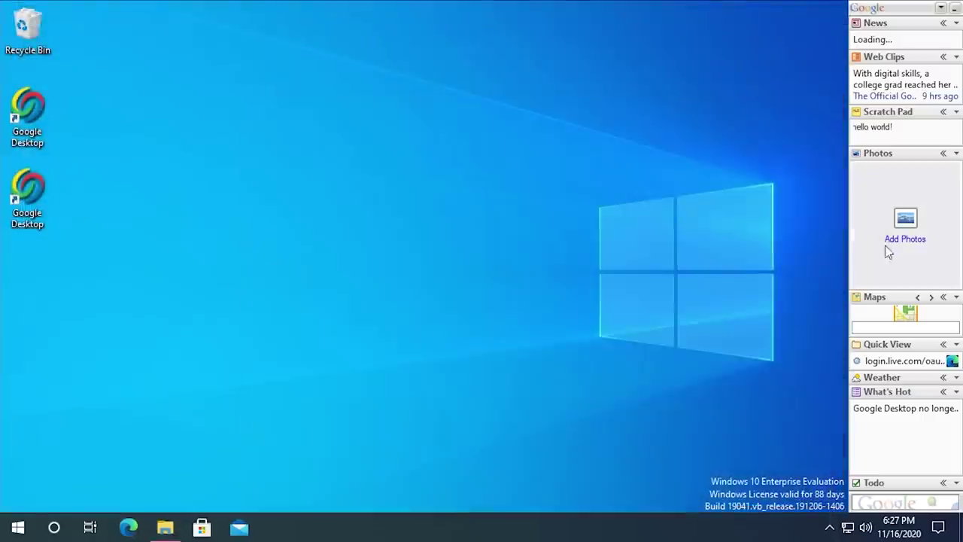
# Add the user's Pictures folder as a photo source for the sidebar's Photos slideshow
pyautogui.click(896, 239)
pyautogui.click(671, 256)
pyautogui.click(811, 379)
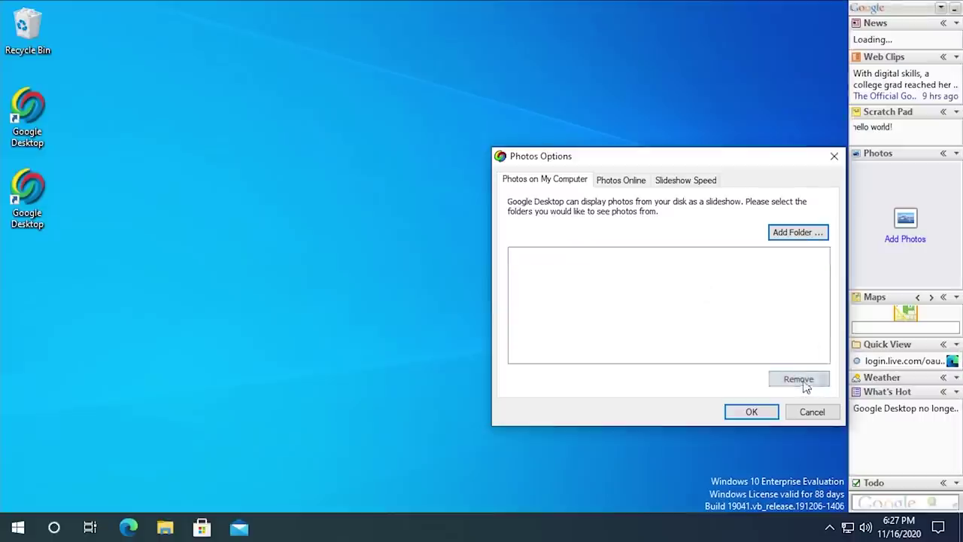
pyautogui.click(798, 232)
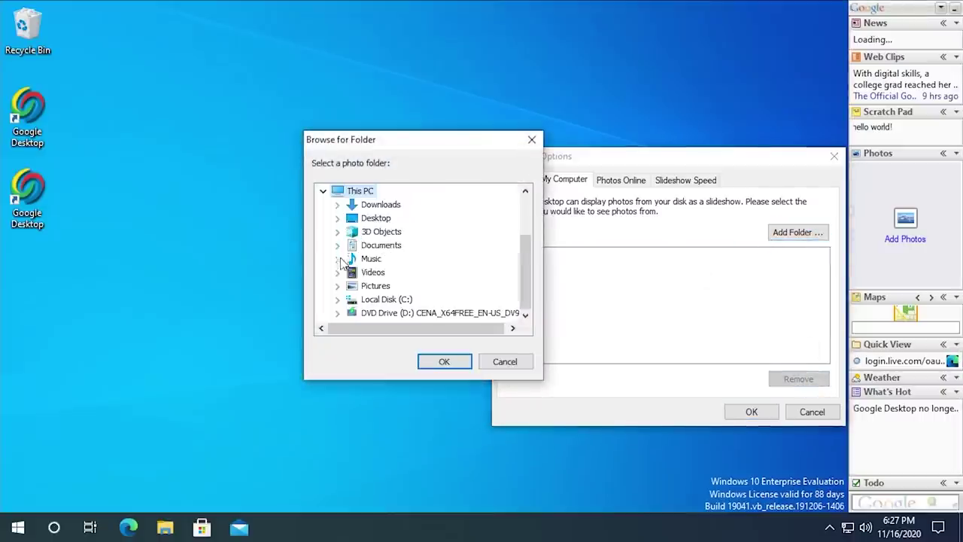
pyautogui.click(368, 273)
pyautogui.click(452, 368)
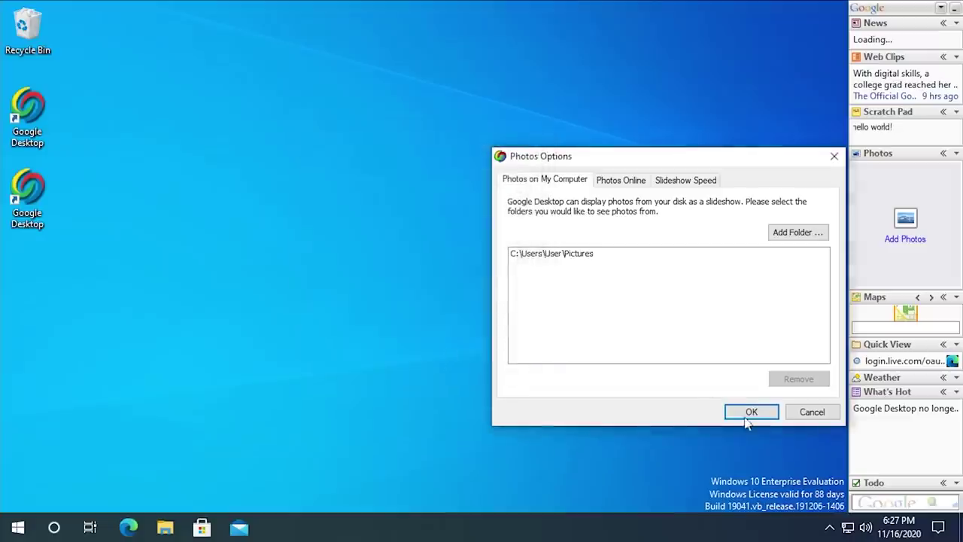
pyautogui.click(750, 412)
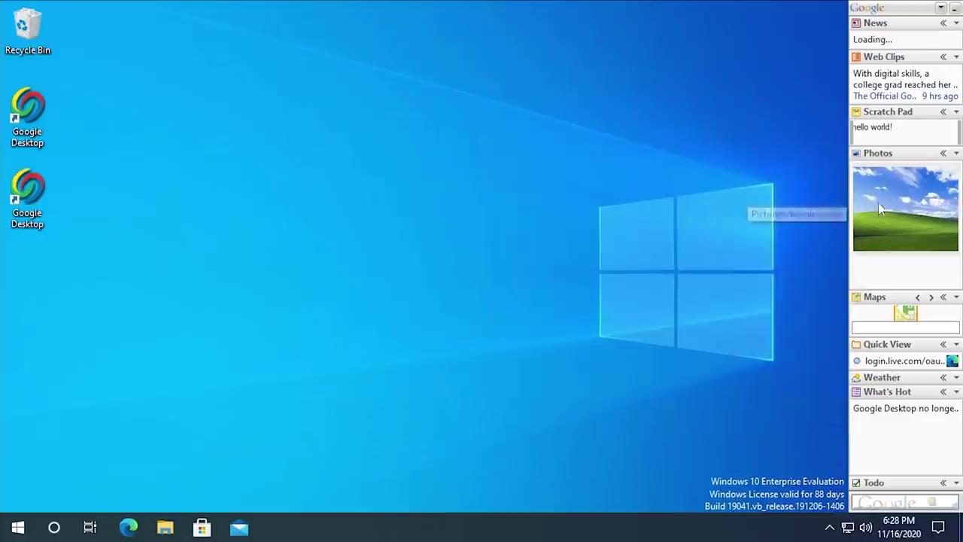
# Stretch the sidebar to half the screen, shrink it to a narrow strip, and set it slightly wider than its original width
pyautogui.moveTo(849, 210); pyautogui.dragTo(489, 211)
pyautogui.click(765, 219)
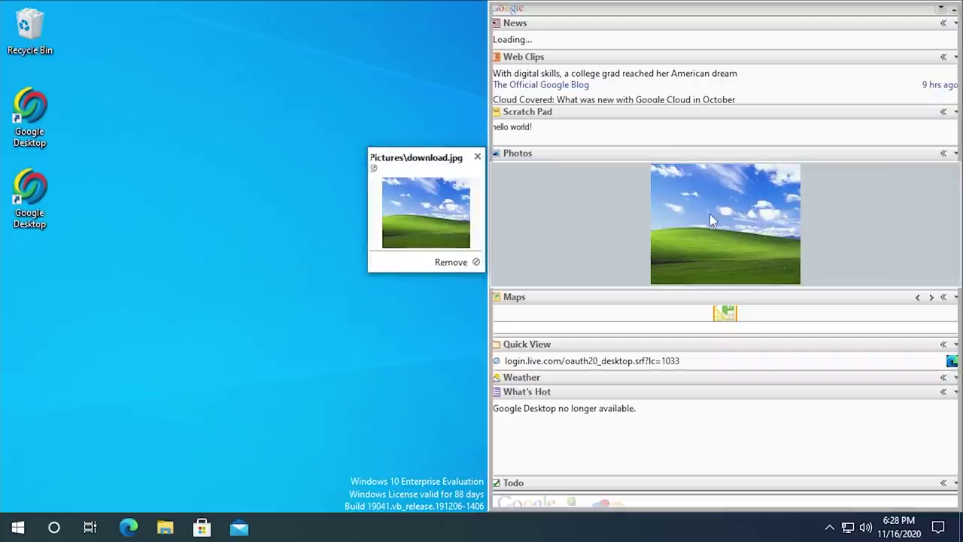
pyautogui.click(710, 213)
pyautogui.moveTo(489, 204); pyautogui.dragTo(463, 209)
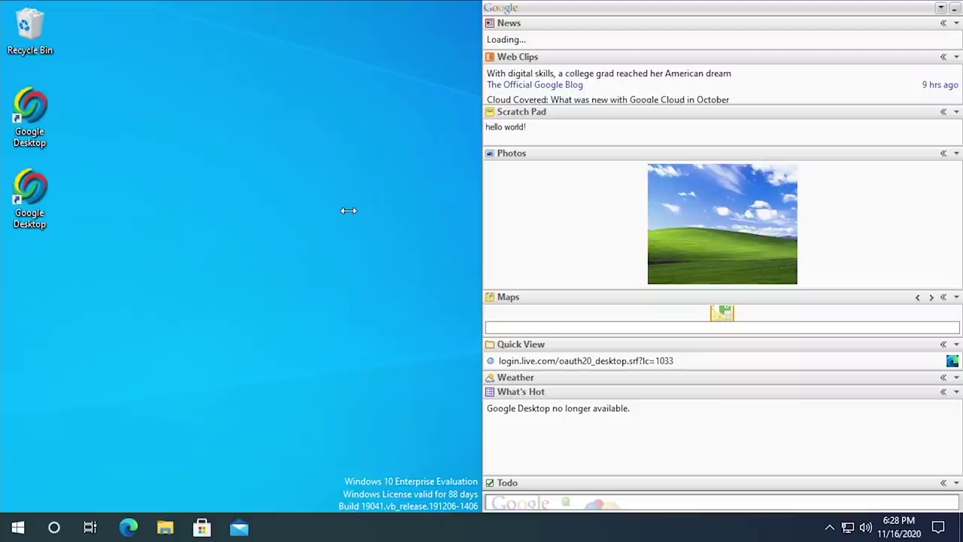
pyautogui.moveTo(349, 211); pyautogui.dragTo(942, 263)
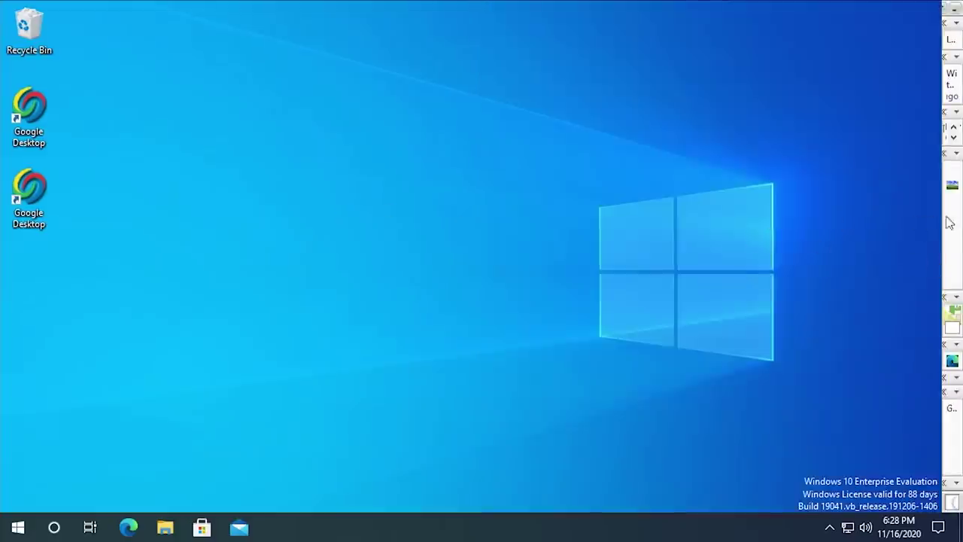
pyautogui.moveTo(944, 226); pyautogui.dragTo(810, 242)
pyautogui.click(942, 7)
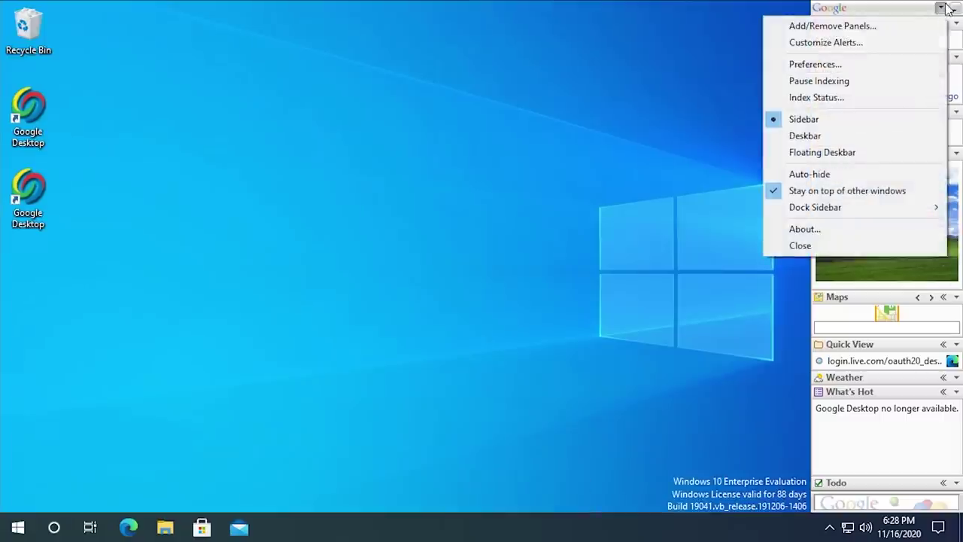
pyautogui.click(928, 9)
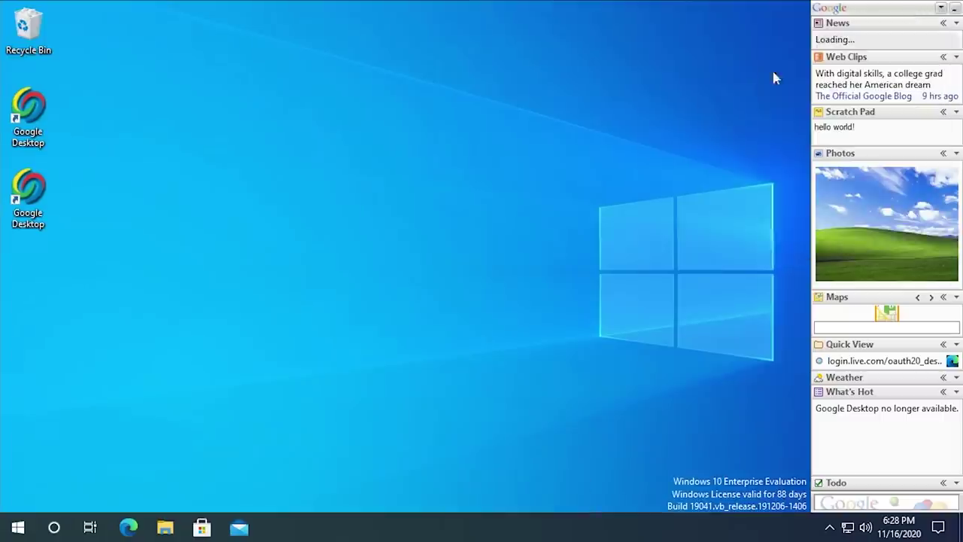
# Run the "last" Google Desktop installer from the Downloads folder and restart the computer to enable the new version
pyautogui.click(167, 528)
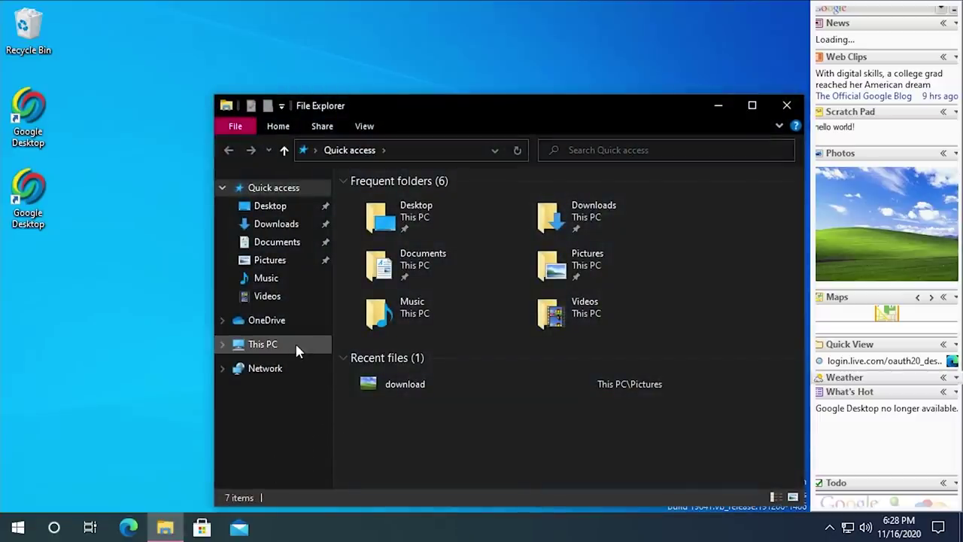
pyautogui.click(280, 226)
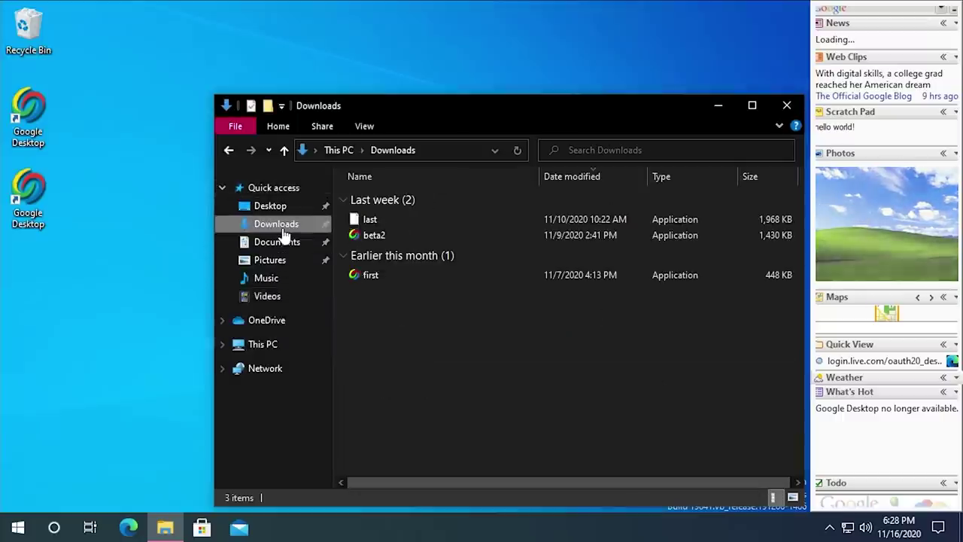
pyautogui.click(372, 219)
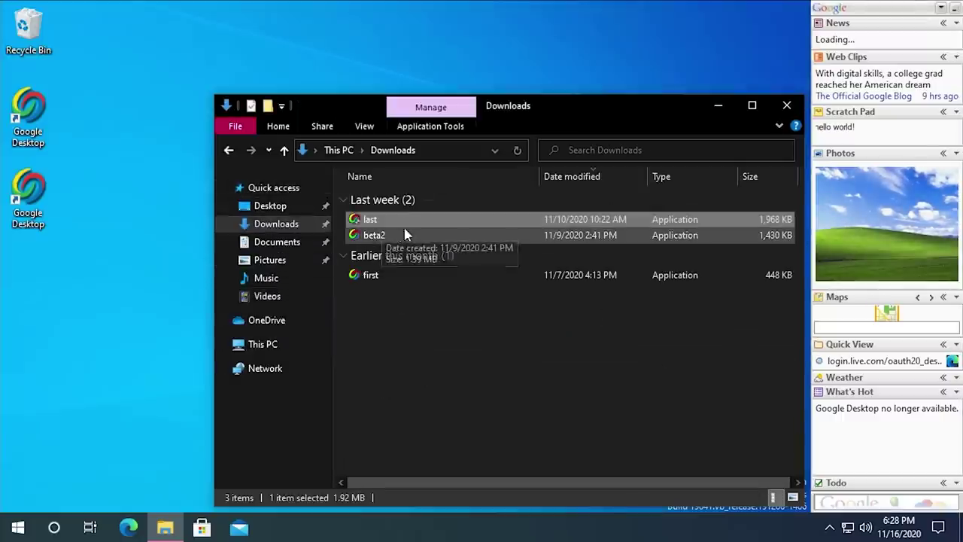
pyautogui.rightClick(366, 216)
pyautogui.click(396, 225)
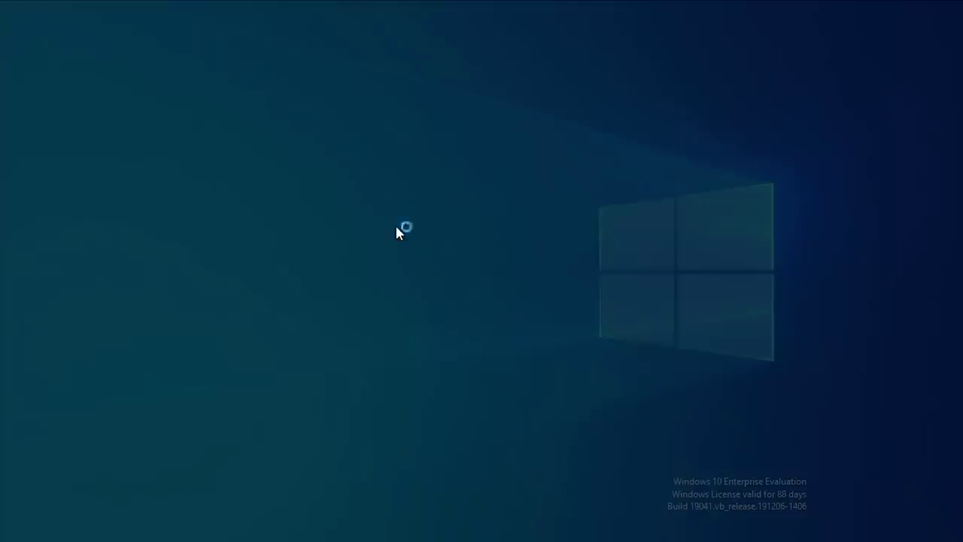
pyautogui.click(398, 365)
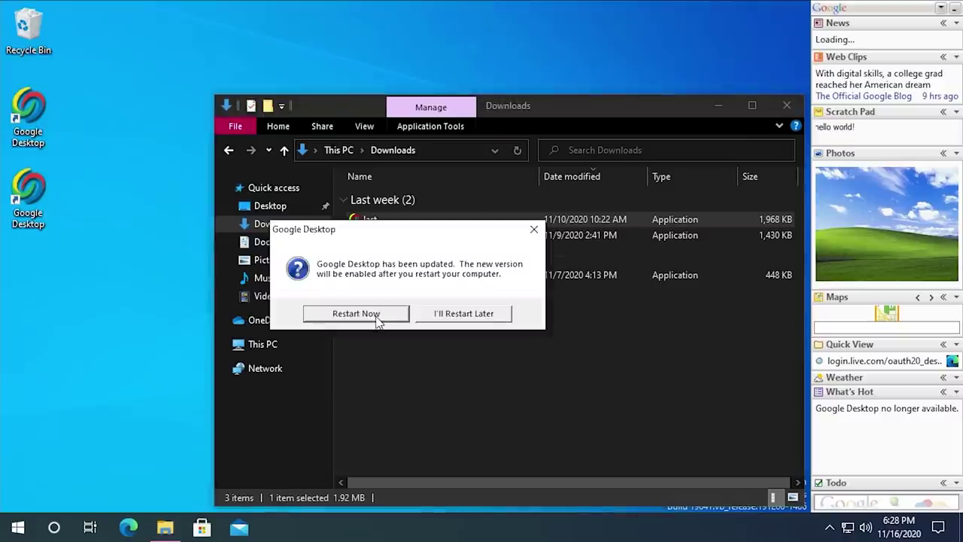
pyautogui.click(376, 316)
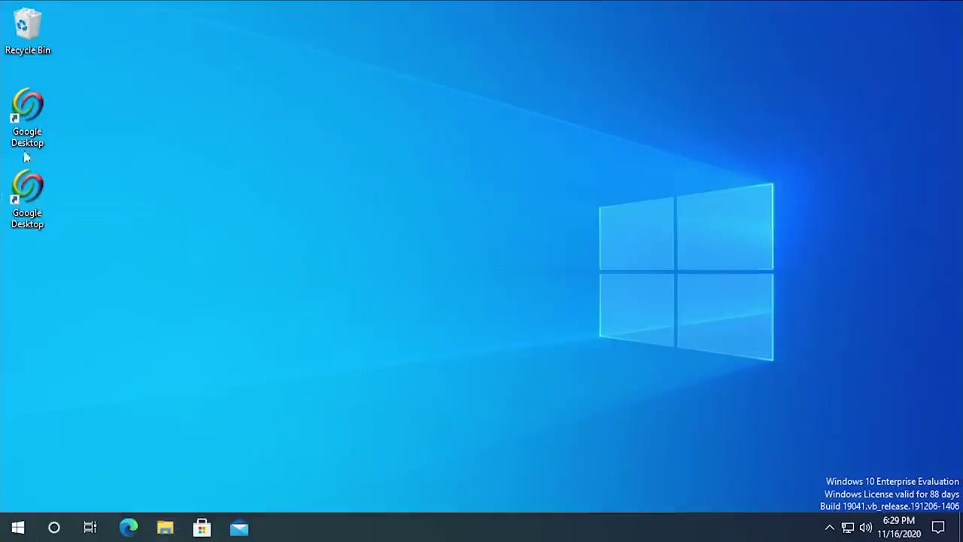
# Try to open Google Desktop from its desktop shortcuts, and reload its local 127.0.0.1:4664 page in Edge
pyautogui.click(21, 111)
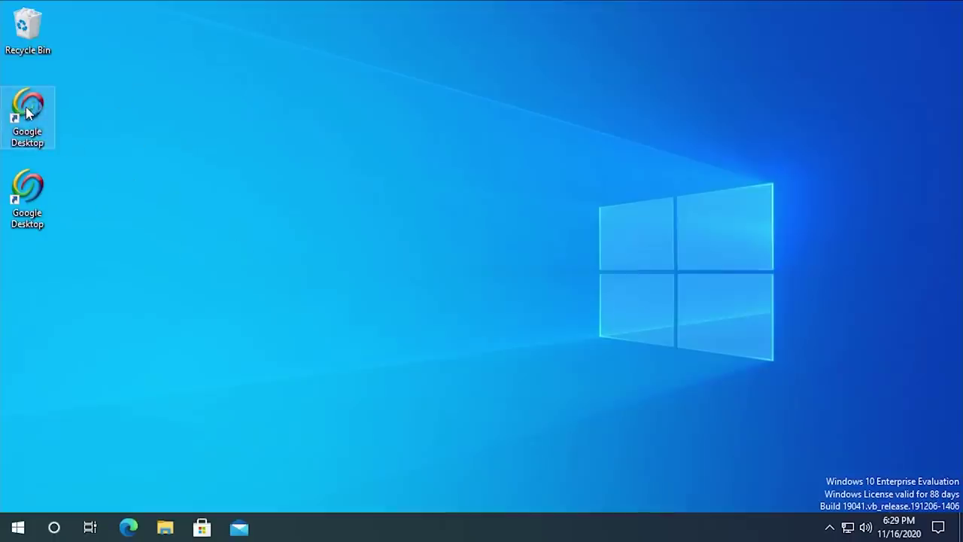
pyautogui.doubleClick(27, 111)
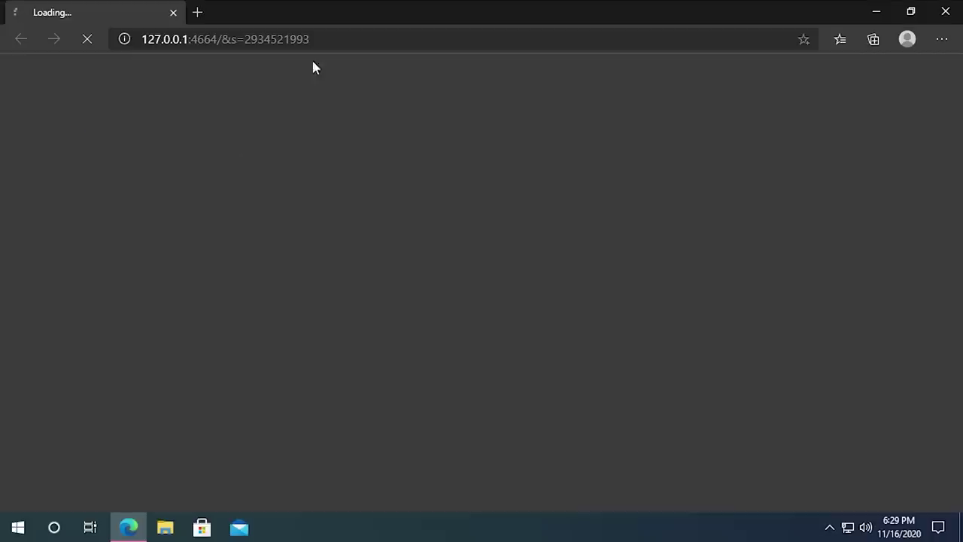
pyautogui.doubleClick(304, 23)
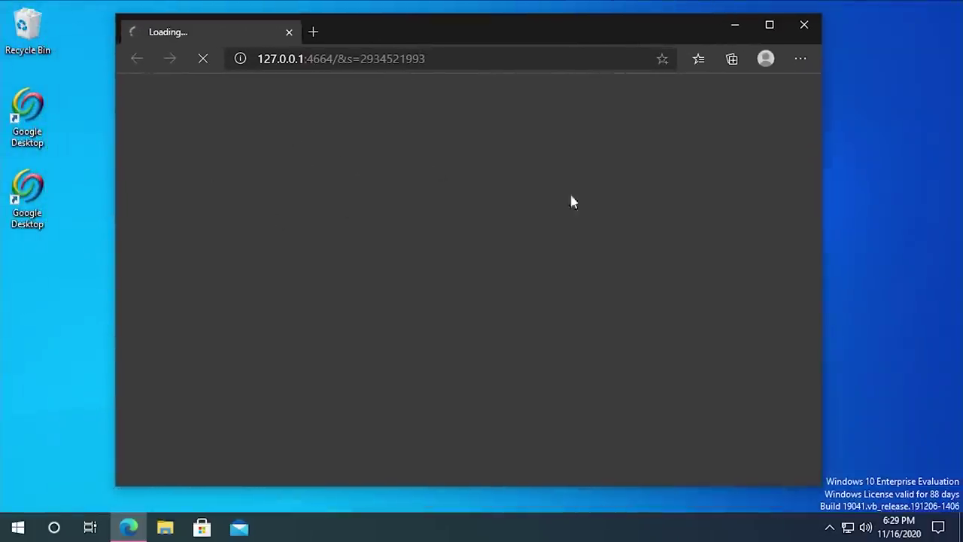
pyautogui.moveTo(438, 33); pyautogui.dragTo(418, 43)
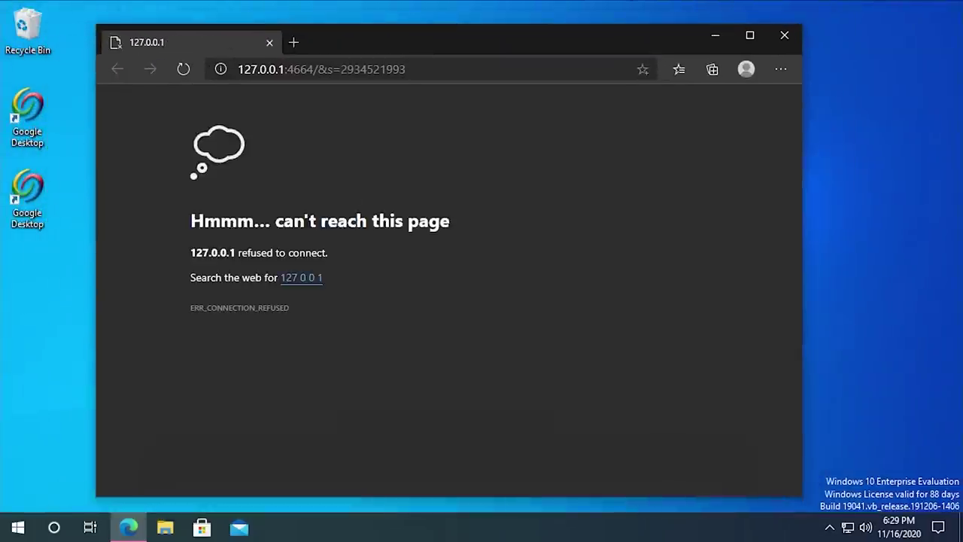
pyautogui.click(435, 69)
pyautogui.press('Return')
pyautogui.click(30, 212)
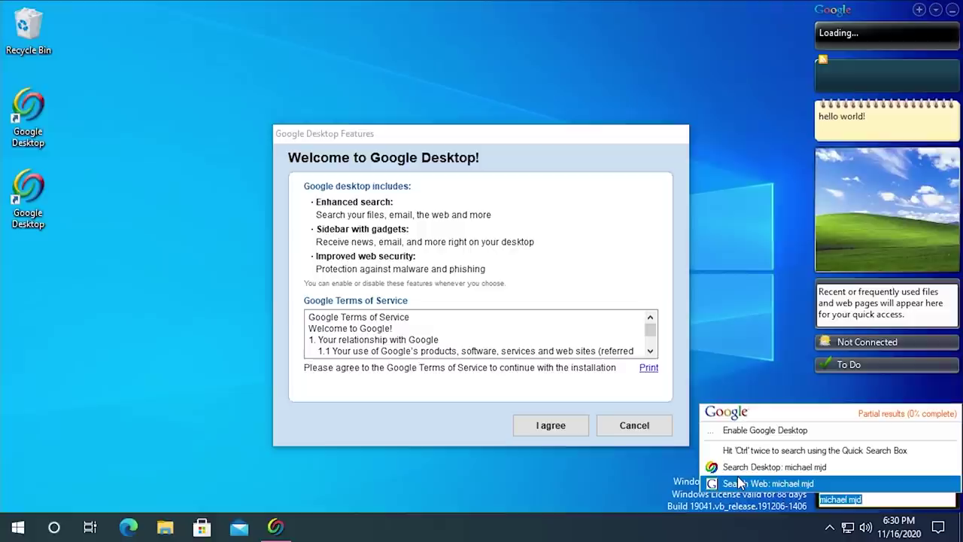
# Accept the Google Desktop Terms of Service and complete the feature setup with the preselected search, sidebar and homepage options
pyautogui.click(730, 531)
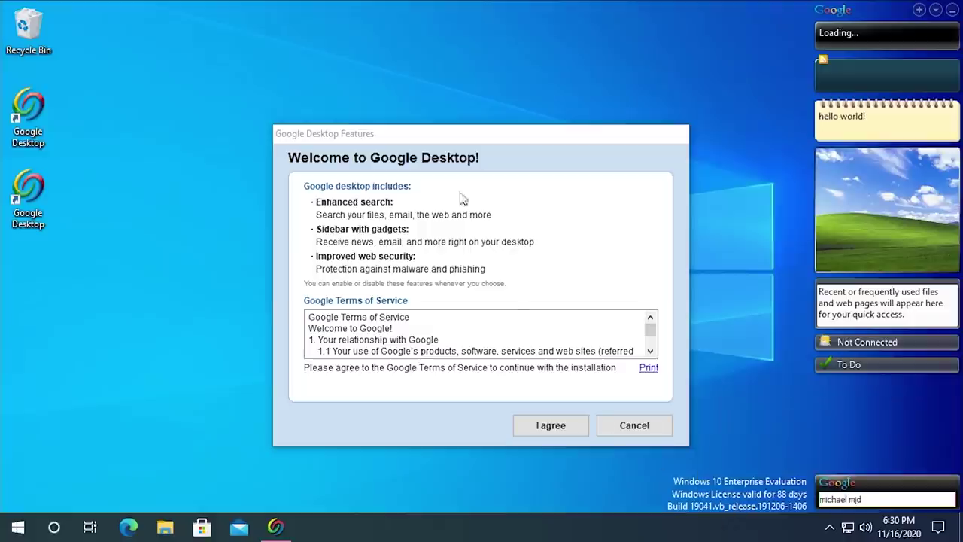
pyautogui.moveTo(440, 143); pyautogui.dragTo(437, 119)
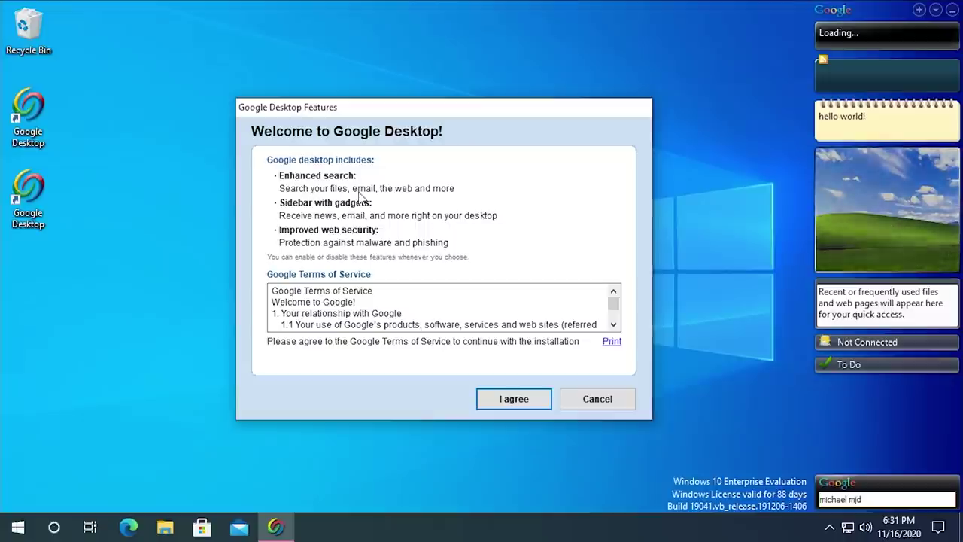
pyautogui.moveTo(371, 115)
pyautogui.mouseDown()
pyautogui.moveTo(383, 87)
pyautogui.moveTo(368, 100)
pyautogui.mouseUp()
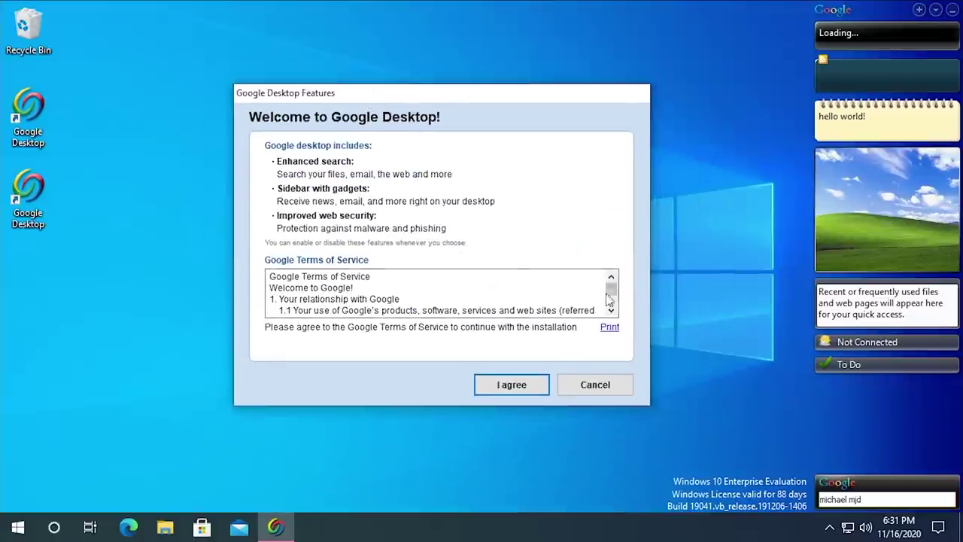
pyautogui.click(512, 386)
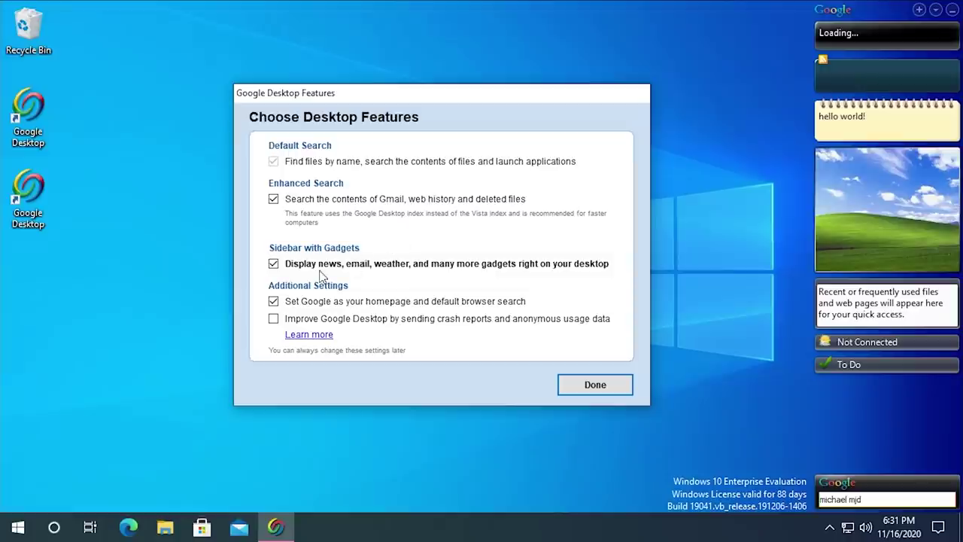
pyautogui.click(595, 385)
pyautogui.click(770, 162)
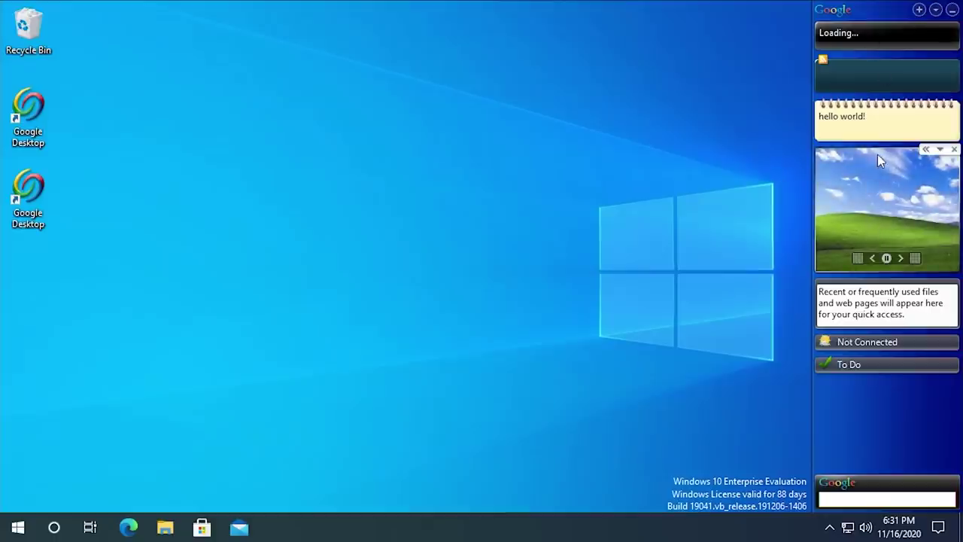
# Remove the News, Web Clips and "Not Connected" gadgets from the sidebar
pyautogui.moveTo(878, 154)
pyautogui.mouseDown()
pyautogui.moveTo(817, 185)
pyautogui.moveTo(869, 145)
pyautogui.mouseUp()
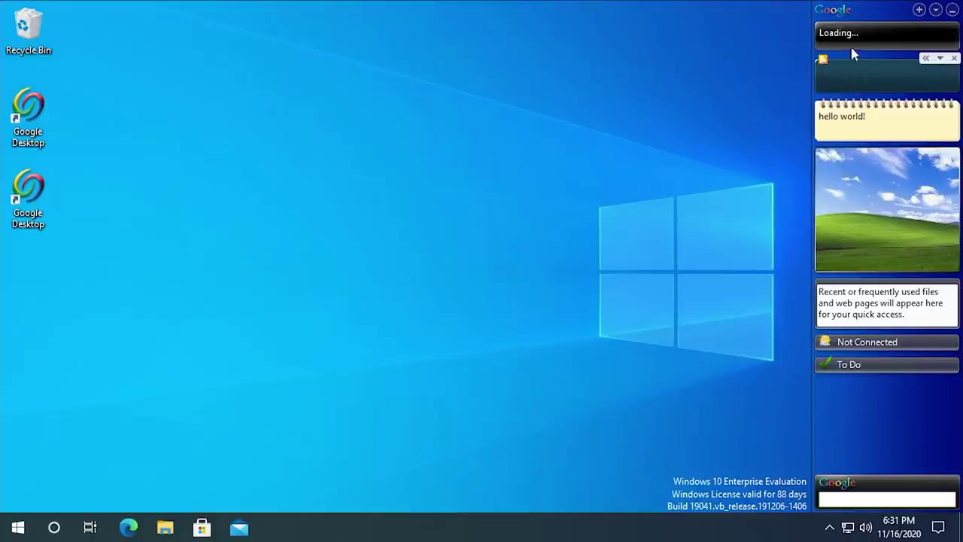
pyautogui.click(879, 37)
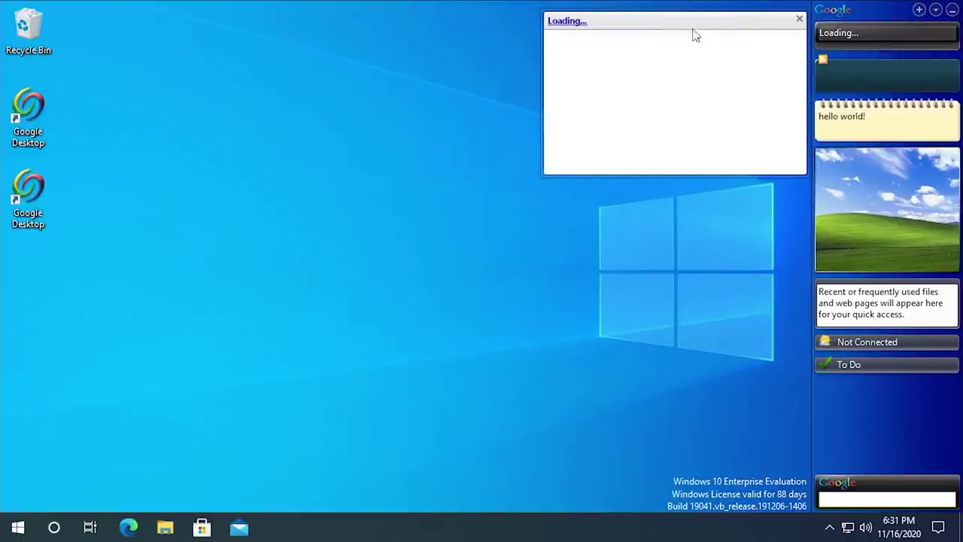
pyautogui.click(952, 34)
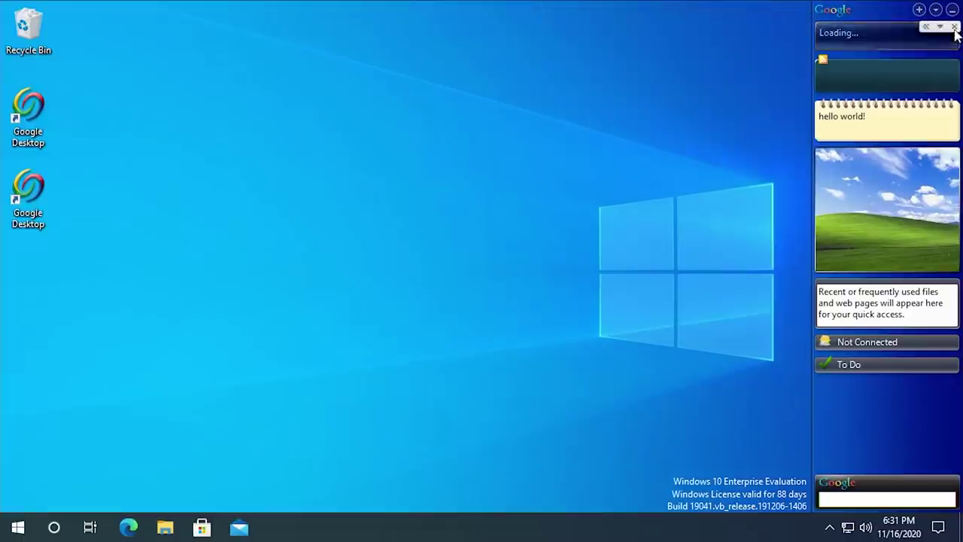
pyautogui.click(954, 27)
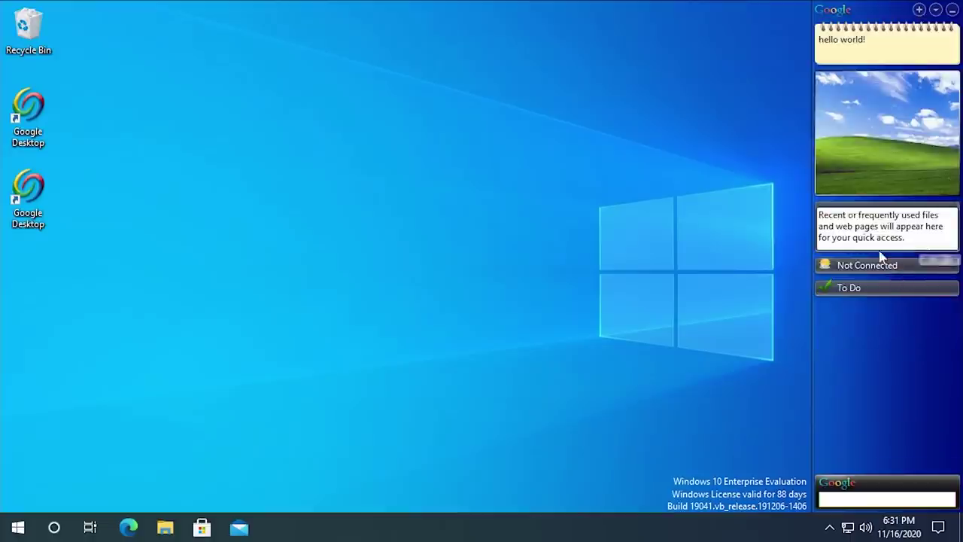
pyautogui.click(873, 265)
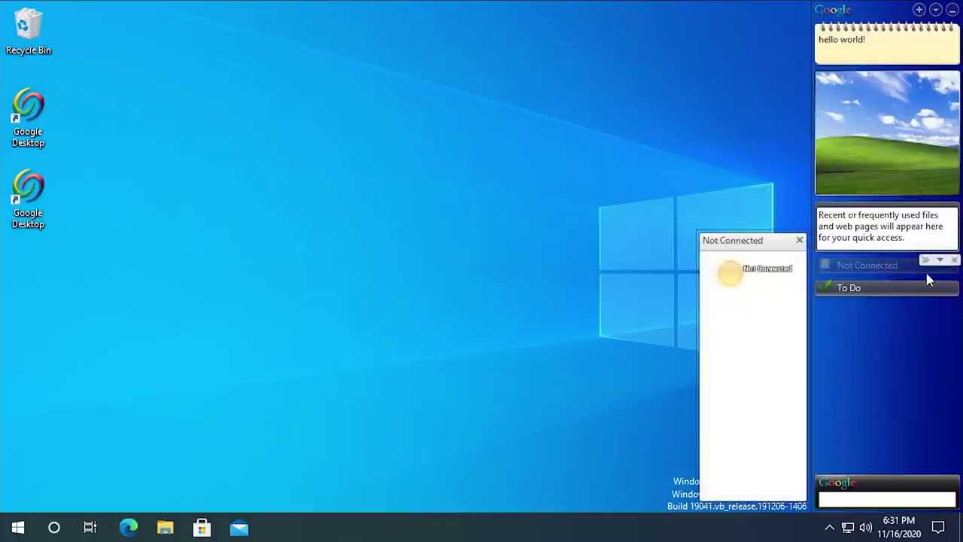
pyautogui.click(954, 260)
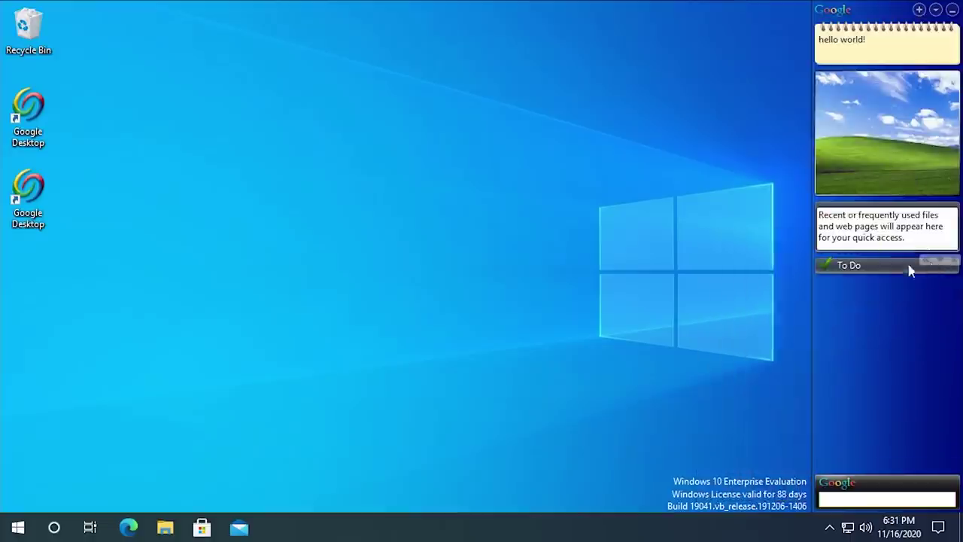
# Expand the To Do gadget within the sidebar and add the item "Make a video"
pyautogui.click(862, 267)
pyautogui.click(798, 260)
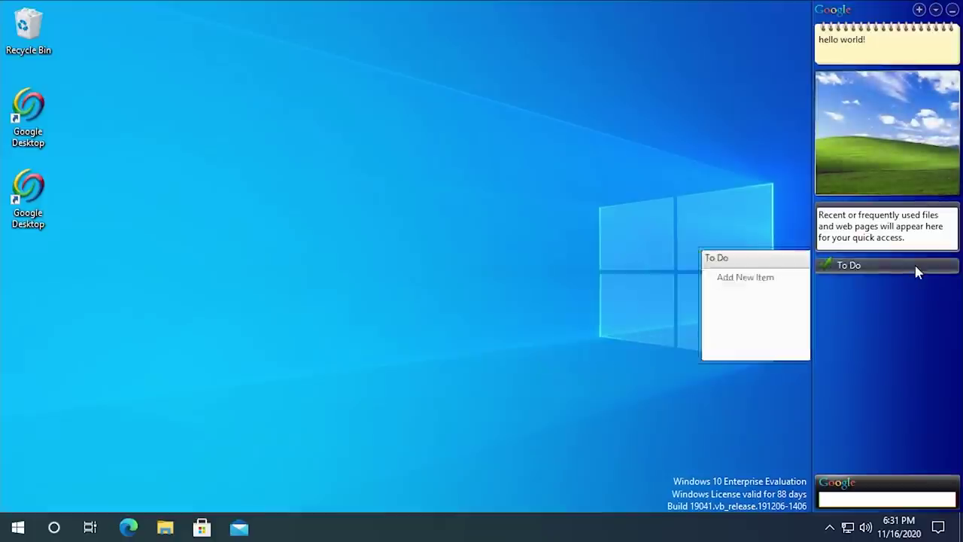
pyautogui.click(940, 260)
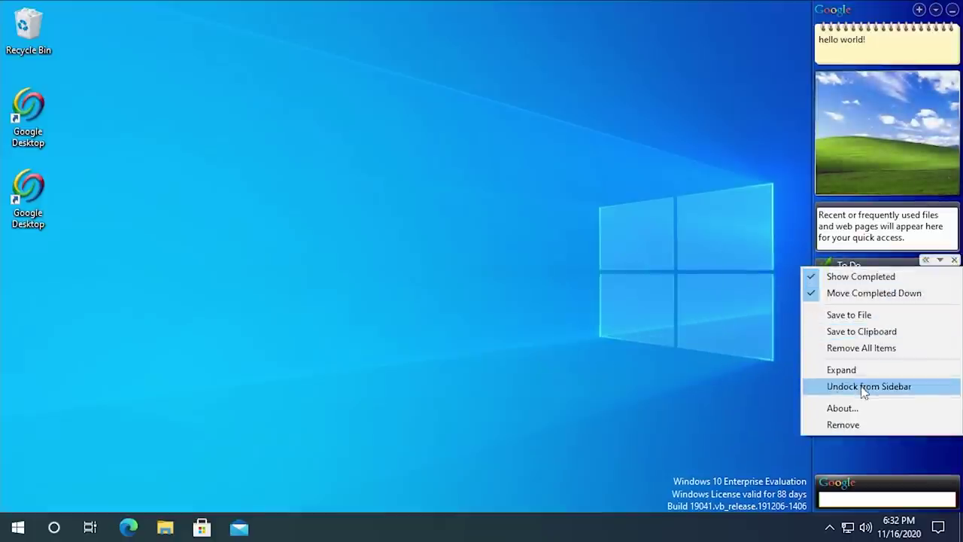
pyautogui.click(841, 370)
pyautogui.click(873, 273)
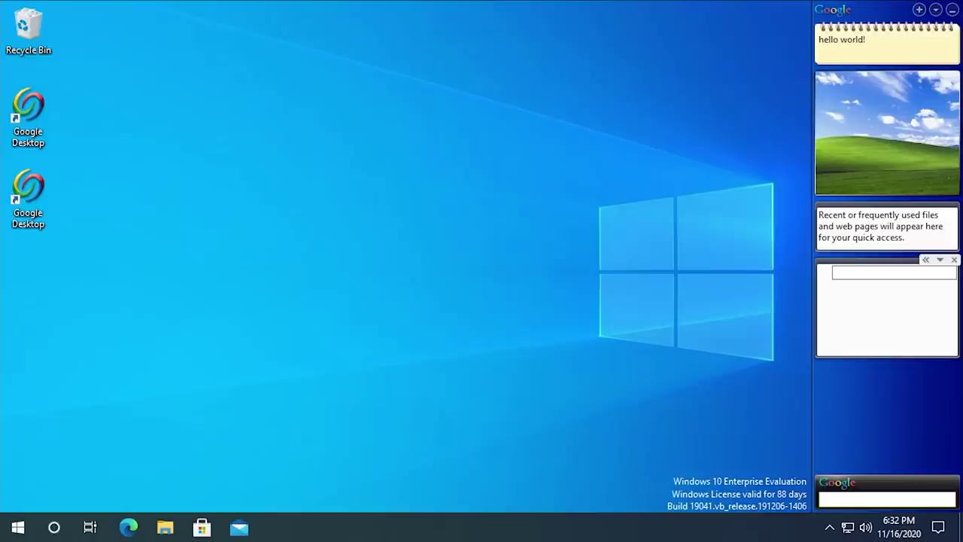
pyautogui.press('Return')
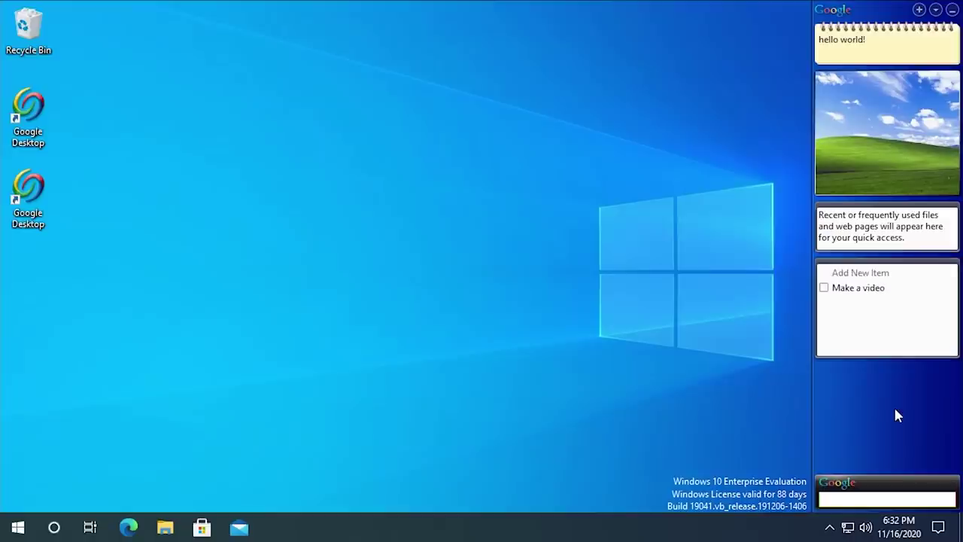
# Move the To Do gadget above the photo gadget in the sidebar, and try to open the Google Desktop options
pyautogui.moveTo(888, 271); pyautogui.dragTo(875, 114)
pyautogui.rightClick(767, 497)
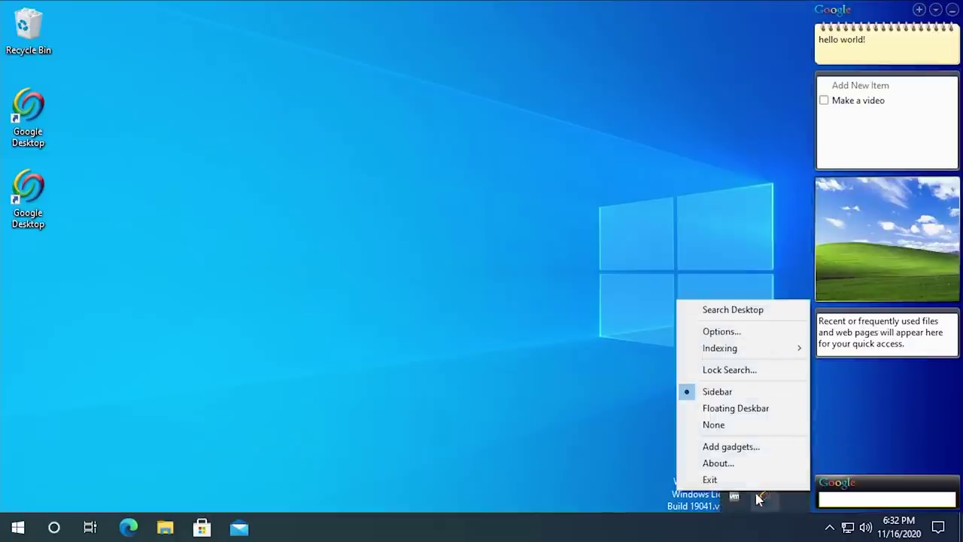
pyautogui.moveTo(733, 354)
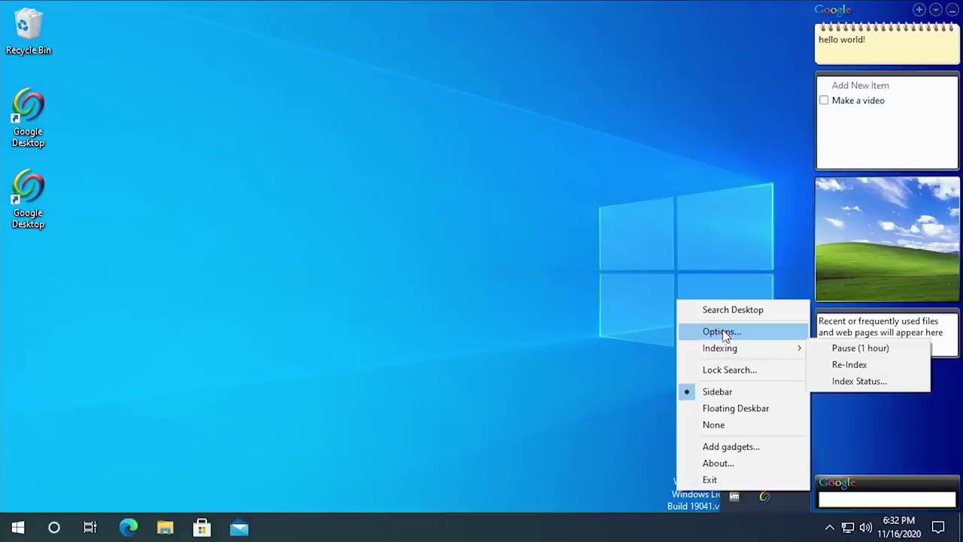
pyautogui.click(724, 333)
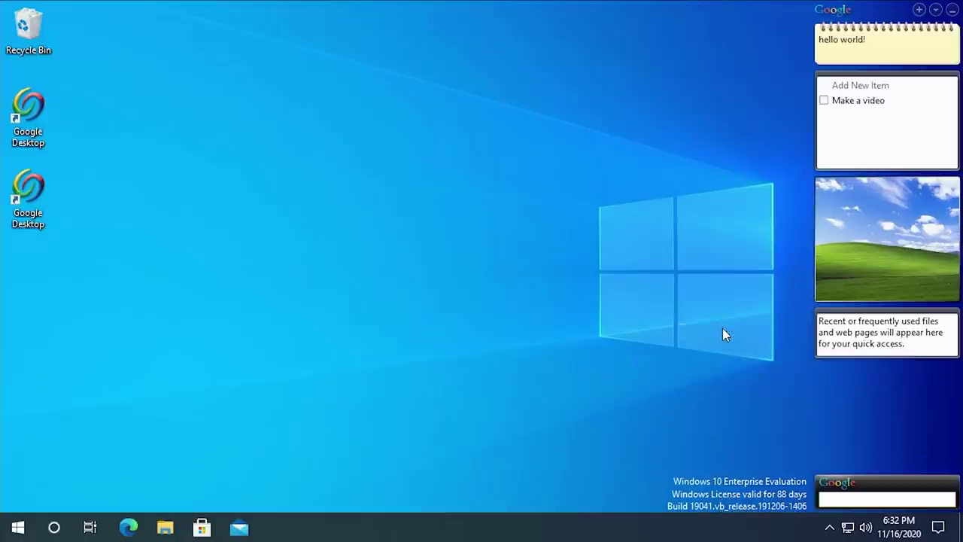
pyautogui.click(829, 527)
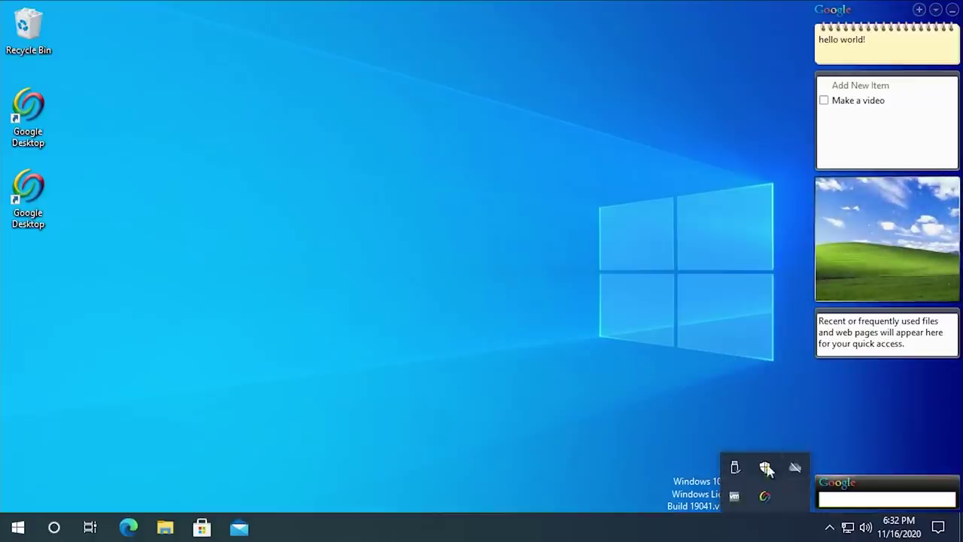
pyautogui.rightClick(764, 496)
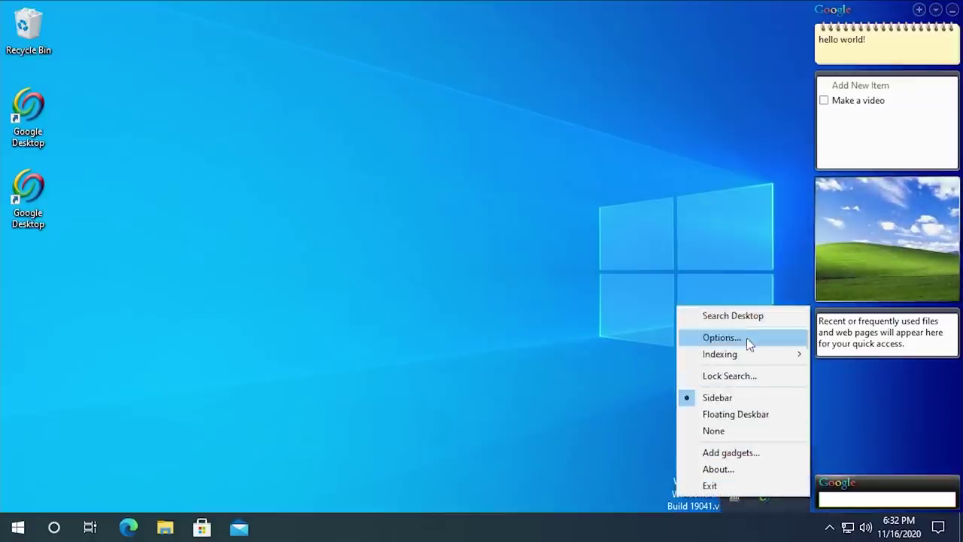
# Close the browser window with the 127.0.0.1:4664/options page and reopen Google Desktop from its desktop shortcut
pyautogui.doubleClick(30, 131)
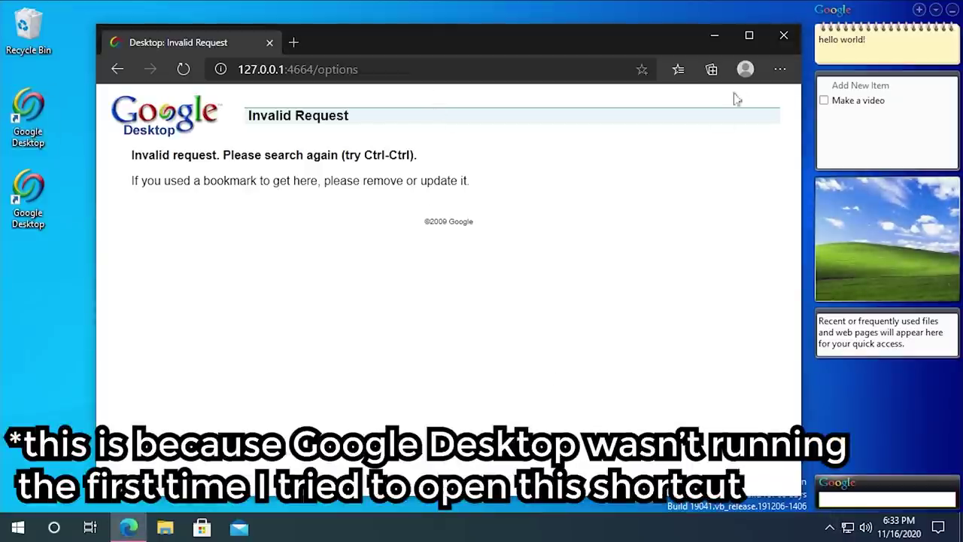
pyautogui.click(784, 36)
pyautogui.doubleClick(20, 120)
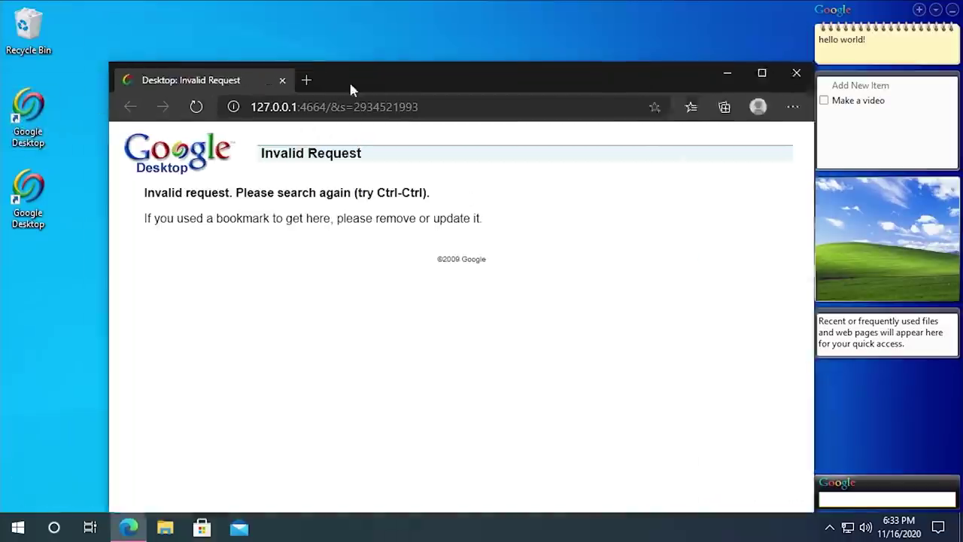
# Shorten the browser address to 127.0.0.1:4664/ and load that page
pyautogui.moveTo(350, 89); pyautogui.dragTo(345, 46)
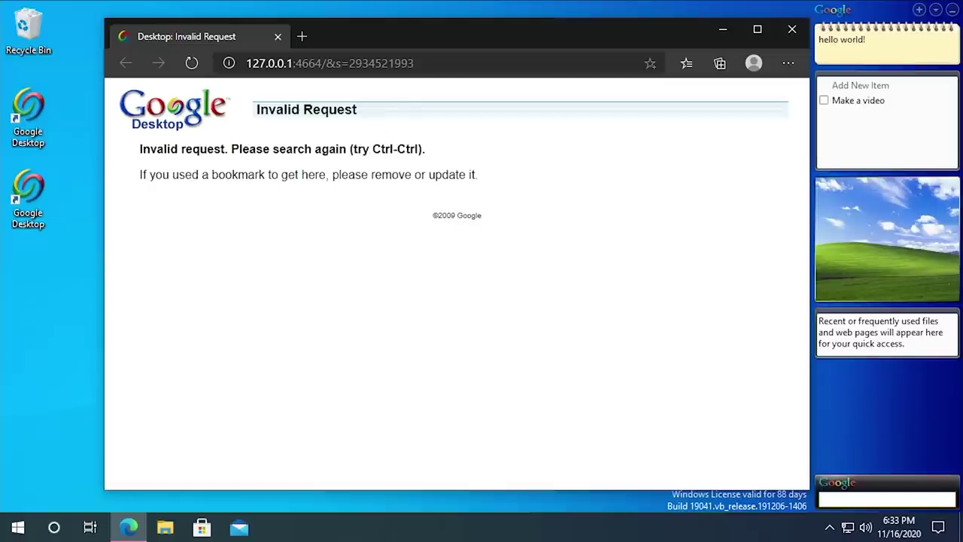
pyautogui.moveTo(414, 63); pyautogui.dragTo(327, 90)
pyautogui.press('BackSpace')
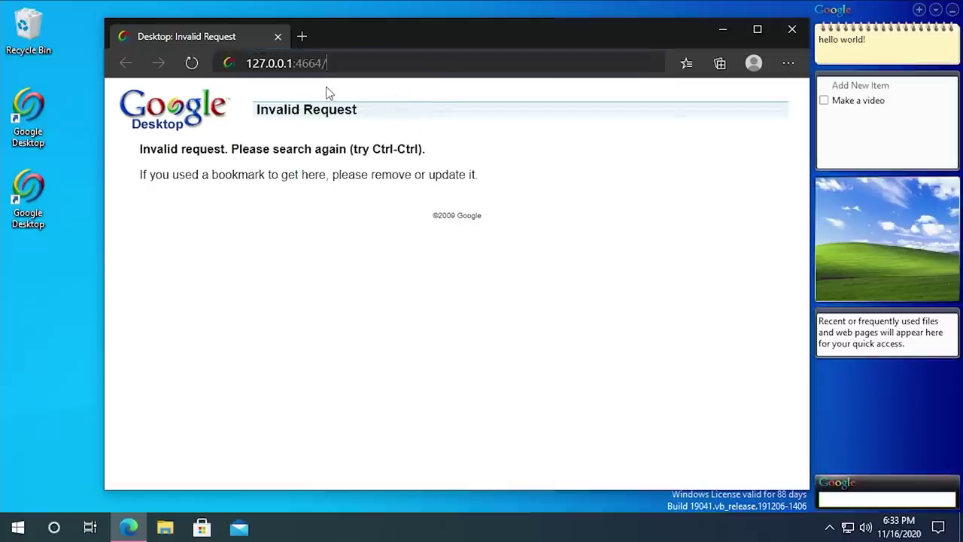
pyautogui.press('Return')
pyautogui.doubleClick(309, 63)
# Try to open Search Desktop and then Options through Google Desktop's notification area commands
pyautogui.click(829, 526)
pyautogui.rightClick(762, 495)
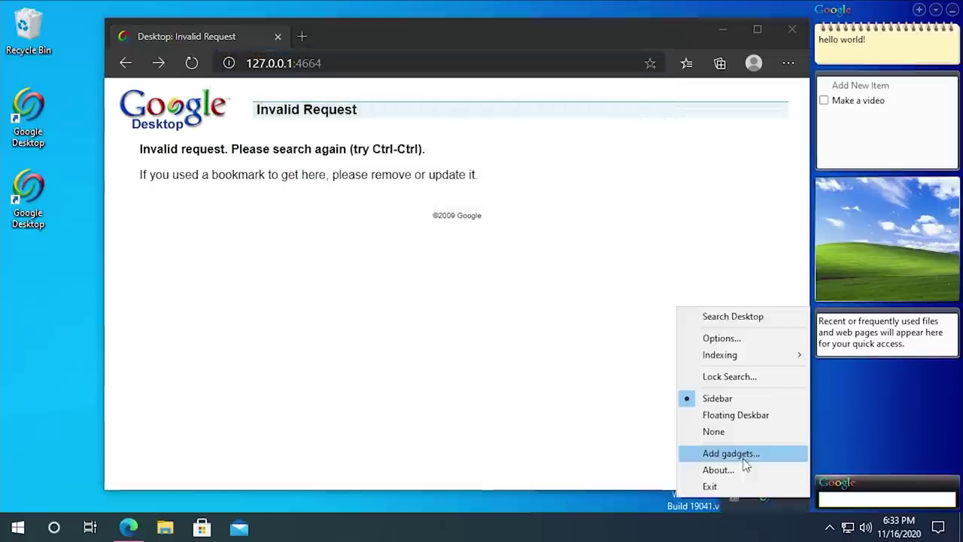
pyautogui.click(719, 317)
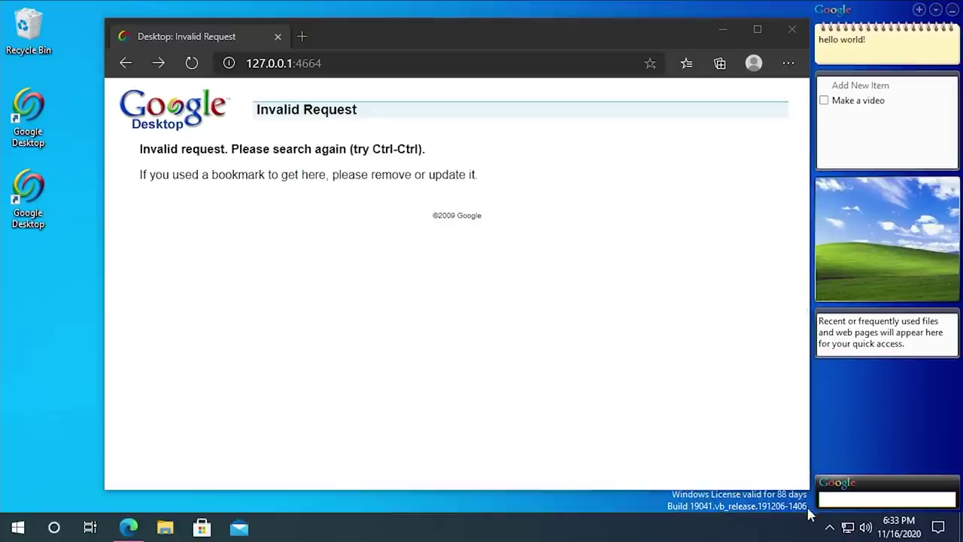
pyautogui.click(829, 527)
pyautogui.rightClick(764, 495)
pyautogui.click(730, 344)
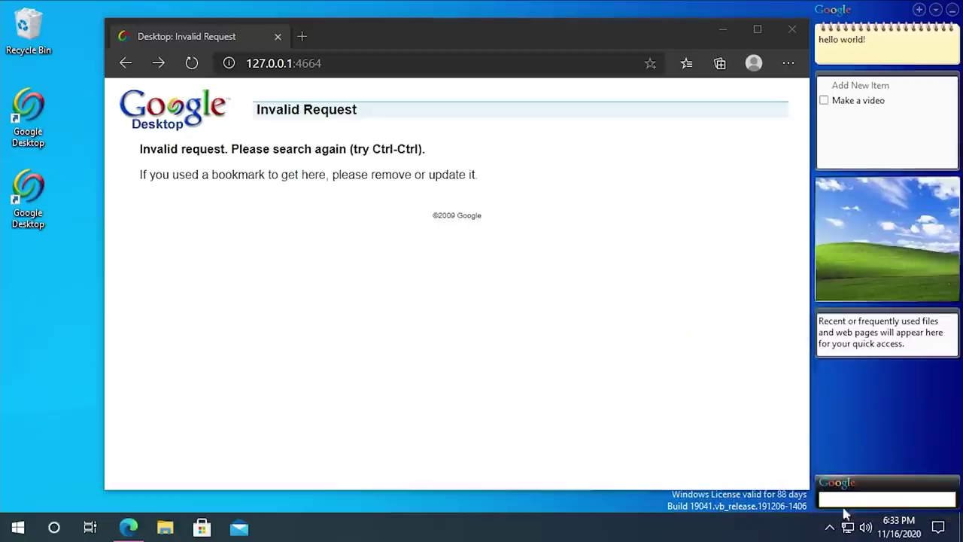
# Try the Floating Deskbar display mode in place of the sidebar
pyautogui.click(829, 526)
pyautogui.rightClick(764, 495)
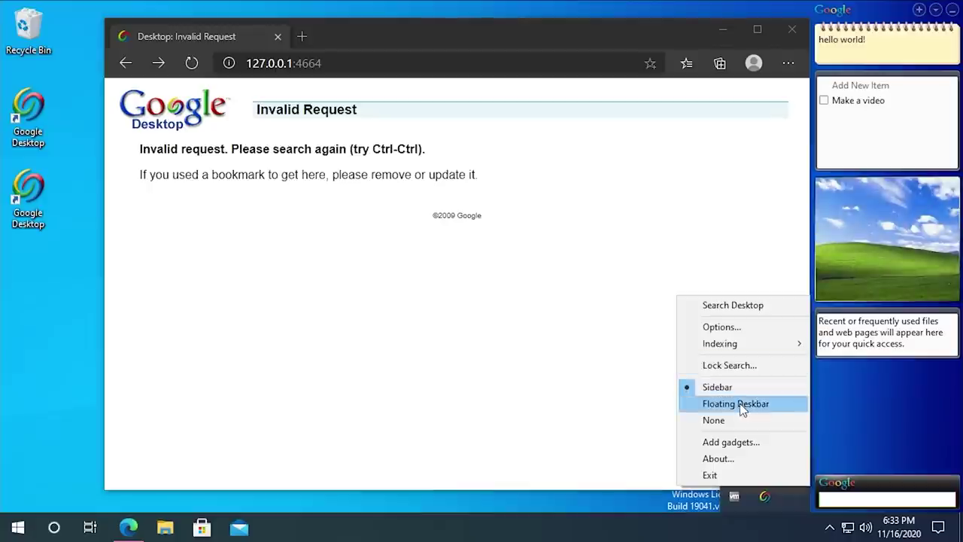
pyautogui.click(735, 404)
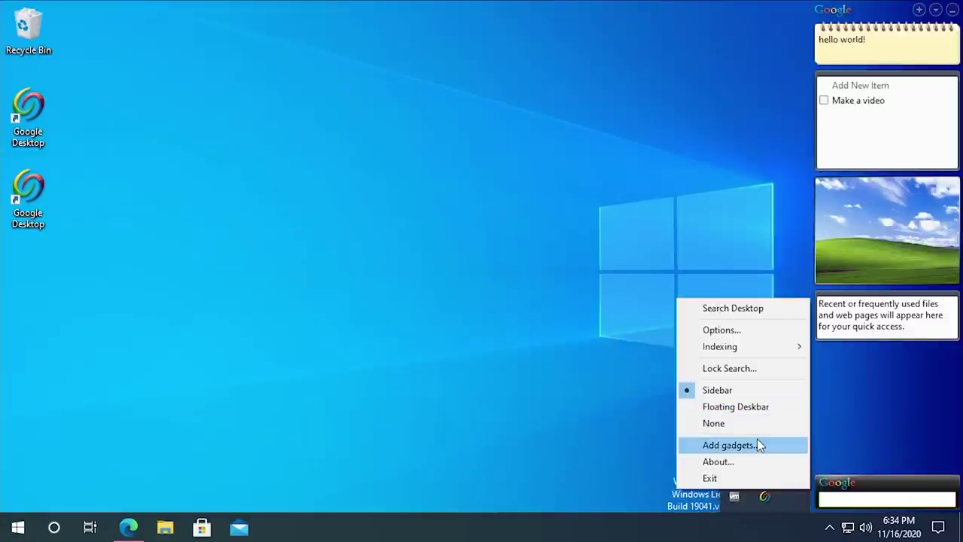
# Open the Add gadgets window from the sidebar and move it into full view on the desktop
pyautogui.click(918, 10)
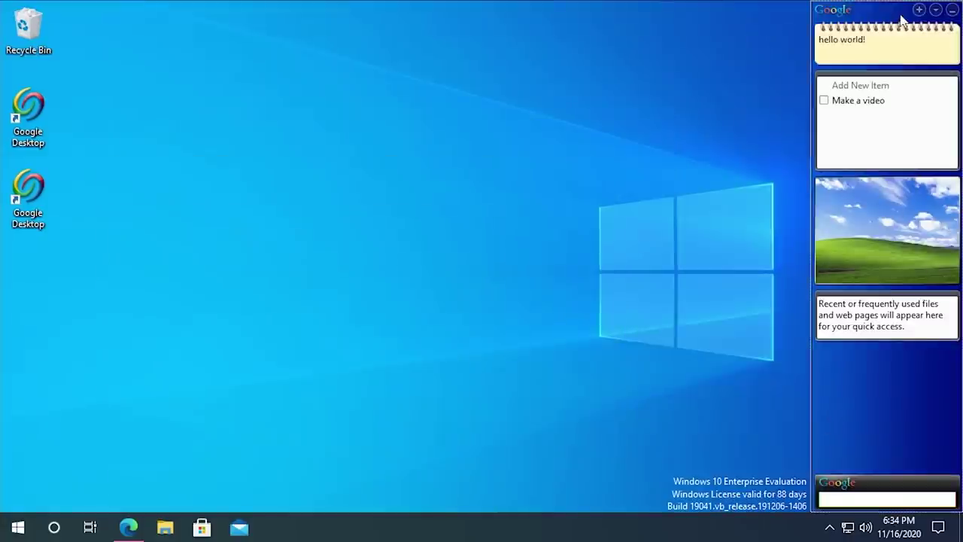
pyautogui.click(919, 10)
pyautogui.moveTo(536, 28); pyautogui.dragTo(423, 64)
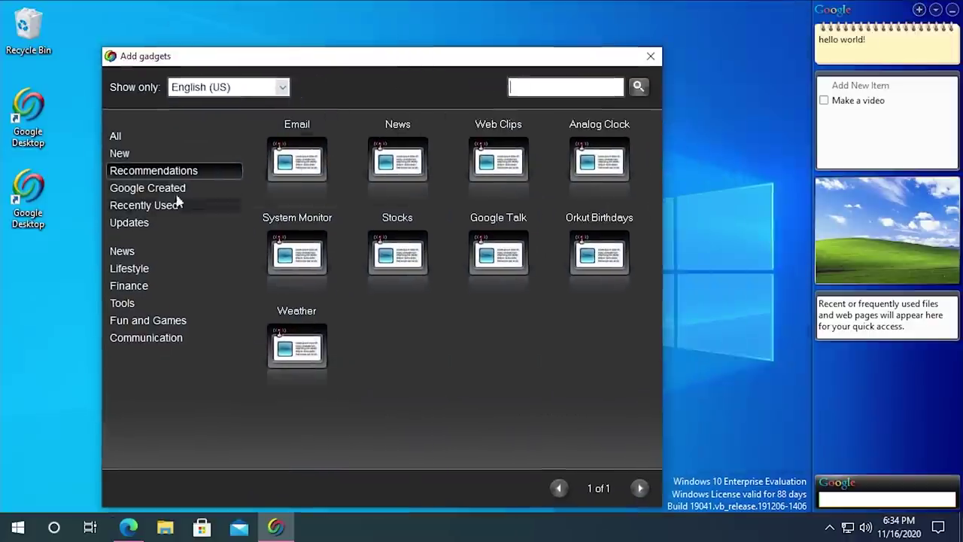
# Add the Stocks gadget to the sidebar and remove it again
pyautogui.click(415, 290)
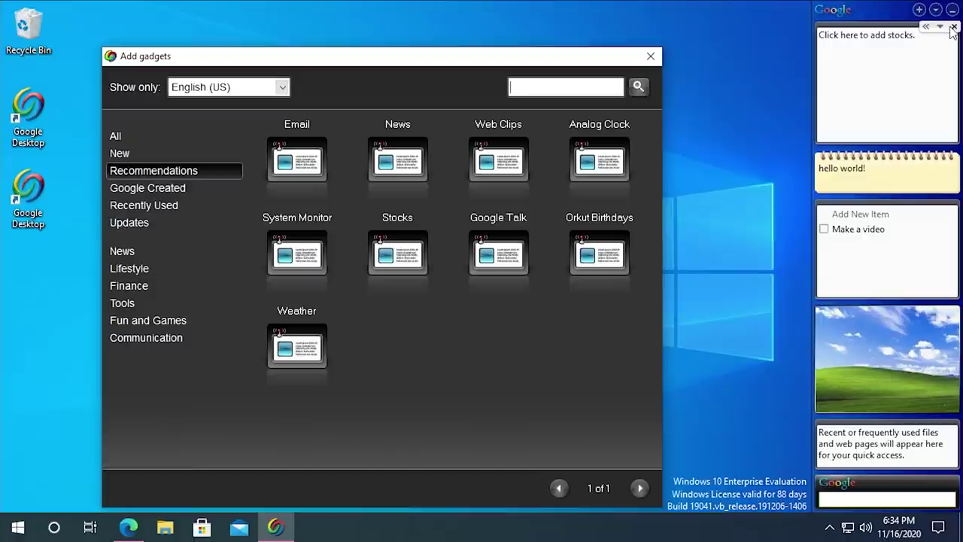
pyautogui.click(954, 27)
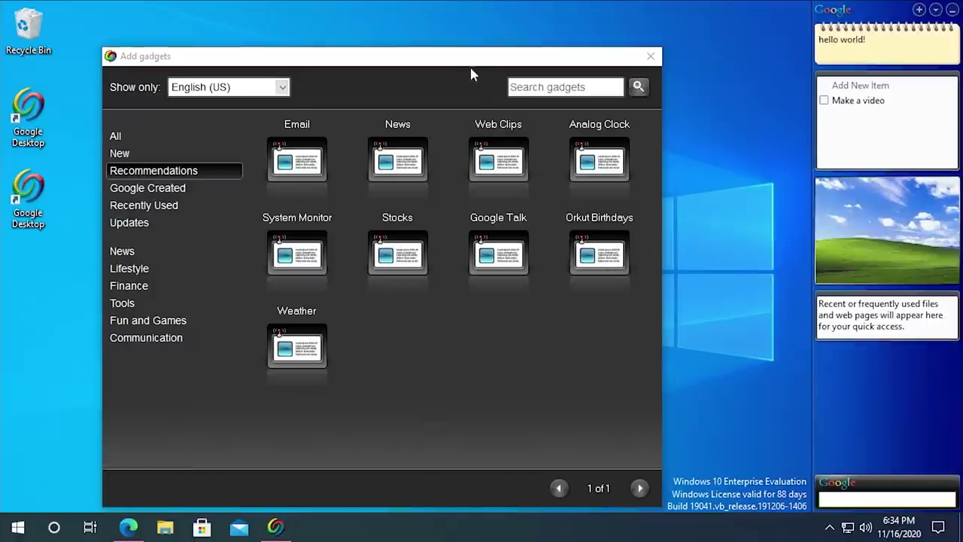
# Show all available gadgets and add the Analog Clock gadget to the sidebar
pyautogui.moveTo(472, 66); pyautogui.dragTo(539, 55)
pyautogui.moveTo(565, 269)
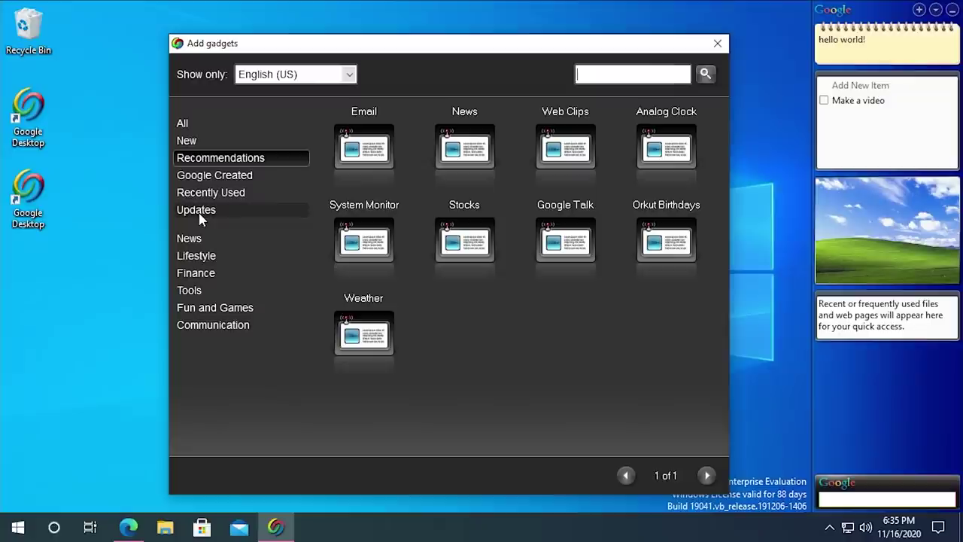
pyautogui.click(201, 123)
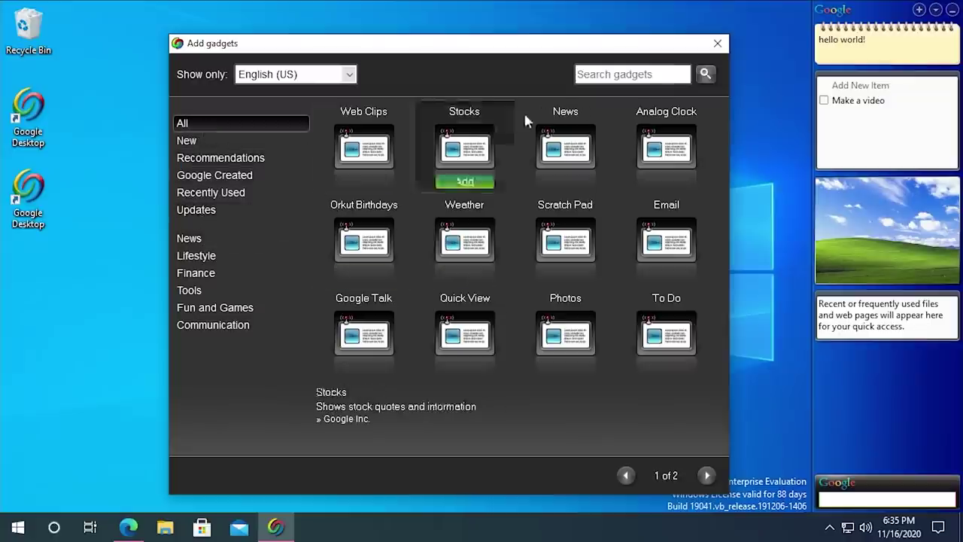
pyautogui.moveTo(597, 188)
pyautogui.click(667, 181)
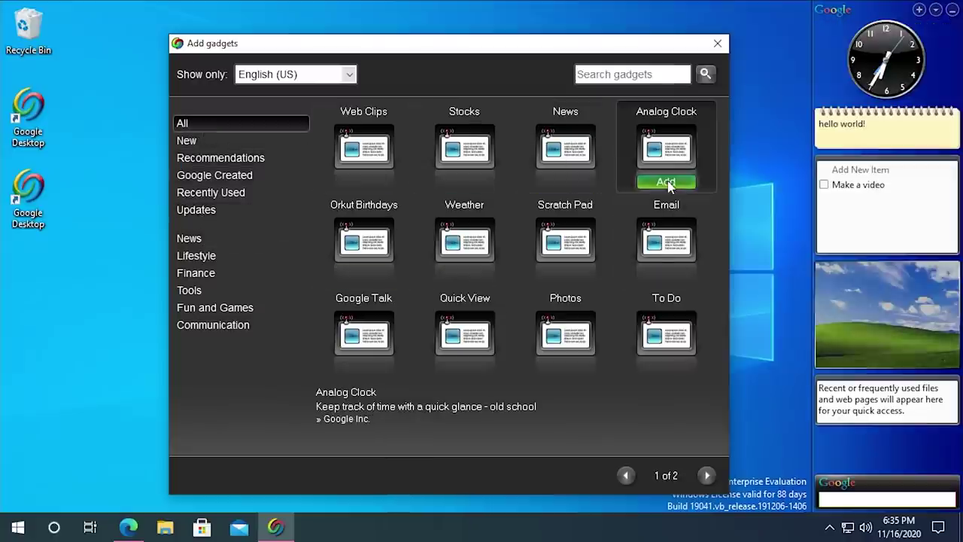
# Add the System Monitor gadget from the second page of all gadgets and keep the clock above it in the sidebar
pyautogui.moveTo(666, 220)
pyautogui.moveTo(403, 348)
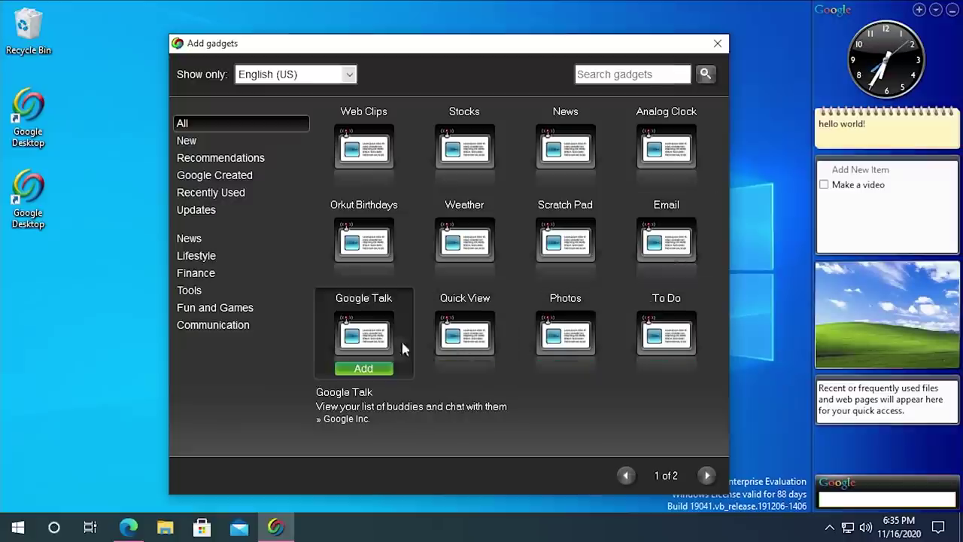
pyautogui.moveTo(344, 163)
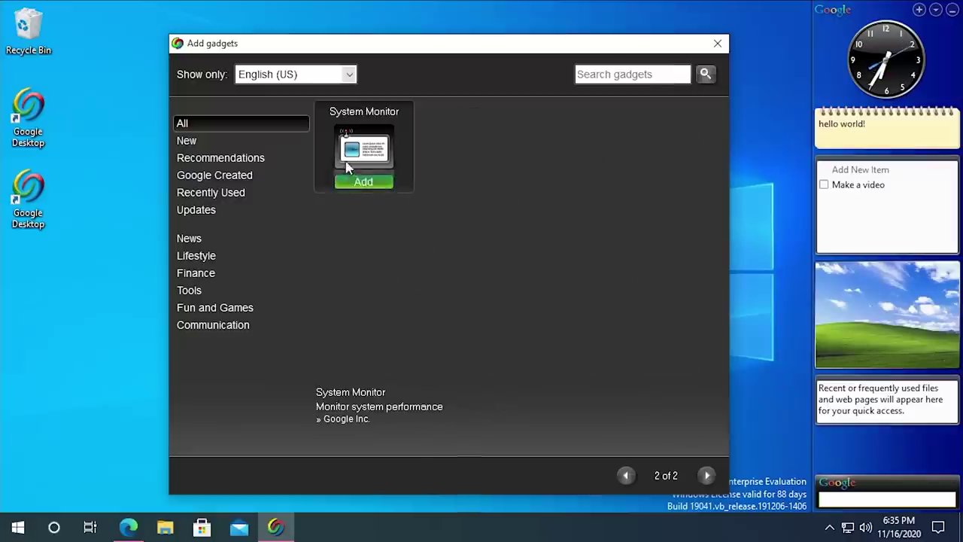
pyautogui.click(362, 181)
pyautogui.moveTo(878, 32); pyautogui.dragTo(886, 67)
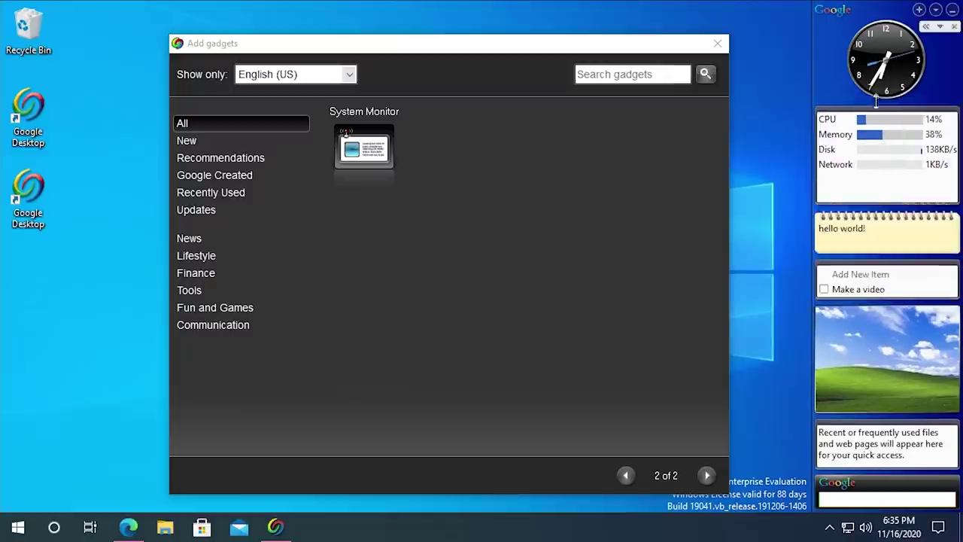
# Dock the sidebar on the left edge of the desktop and move it back to the right edge
pyautogui.moveTo(892, 14); pyautogui.dragTo(79, 13)
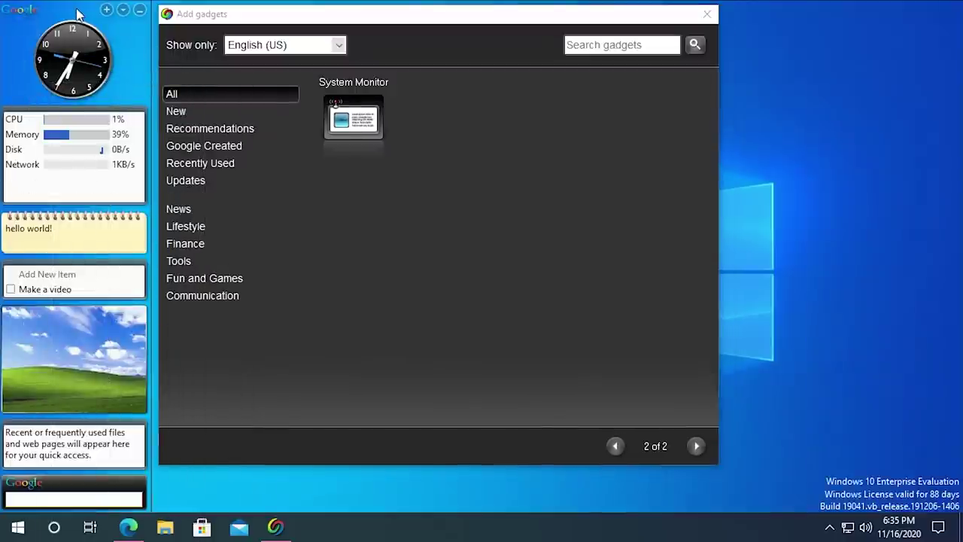
pyautogui.moveTo(79, 13); pyautogui.dragTo(835, 129)
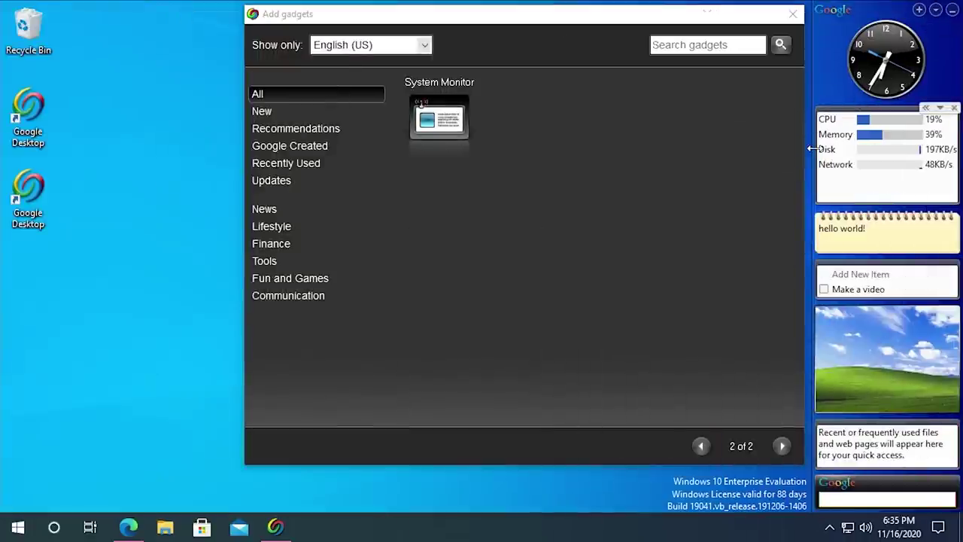
# Browse the New, Google Created, Recently Used and All gadget categories, and close the Add gadgets window
pyautogui.click(255, 128)
pyautogui.click(264, 113)
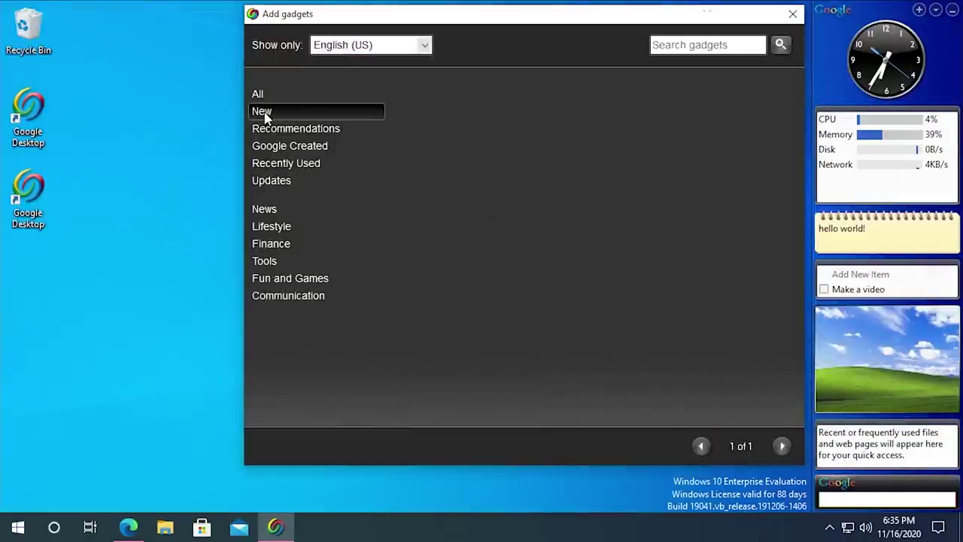
pyautogui.click(287, 152)
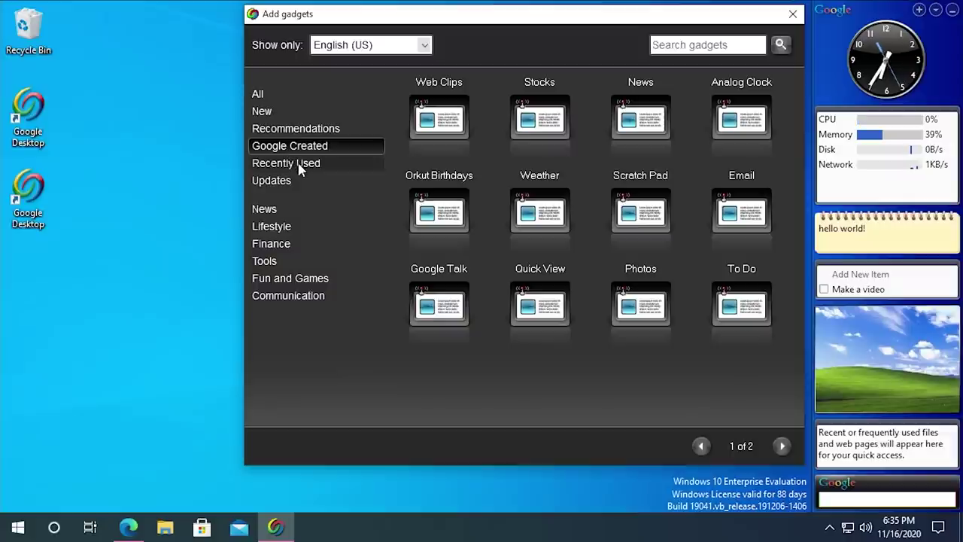
pyautogui.click(301, 164)
pyautogui.click(283, 97)
pyautogui.moveTo(444, 21); pyautogui.dragTo(399, 42)
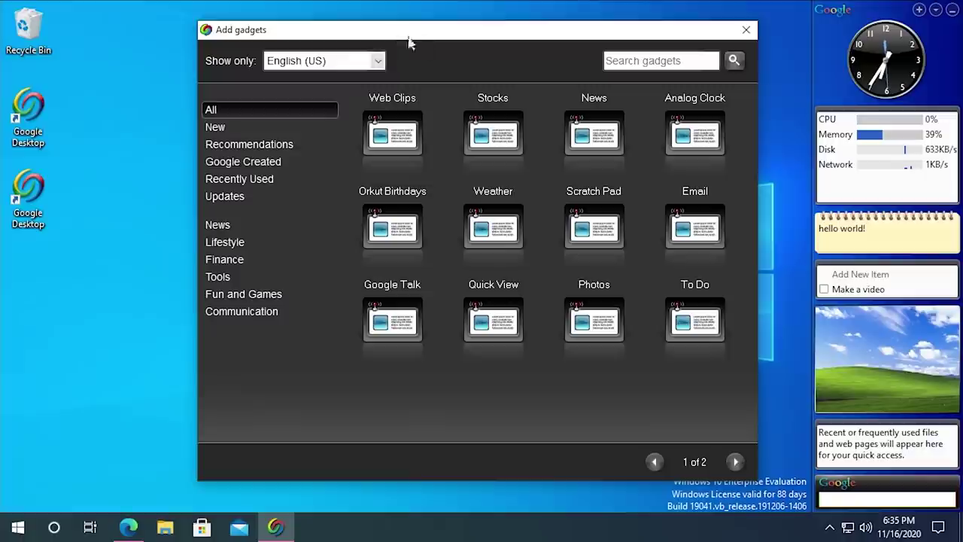
pyautogui.click(746, 30)
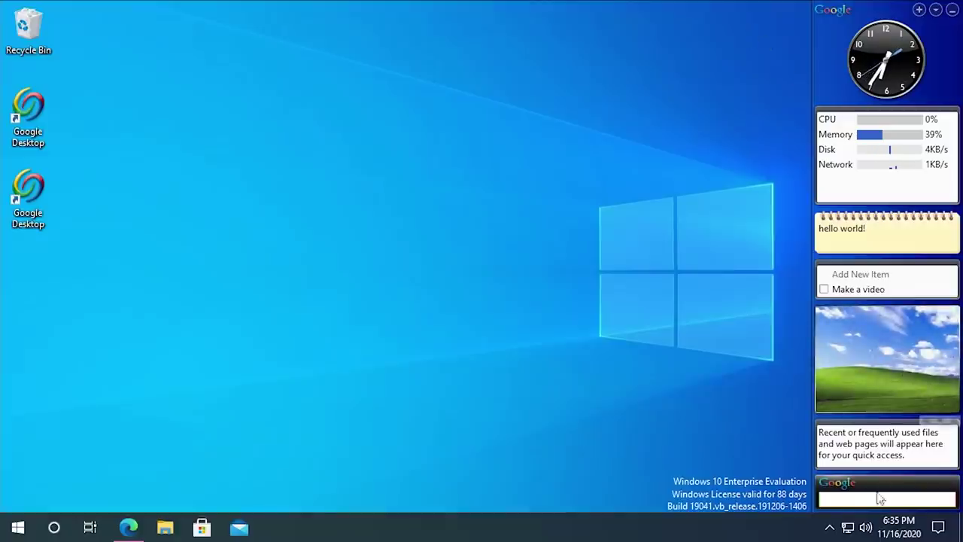
pyautogui.click(855, 501)
pyautogui.rightClick(856, 501)
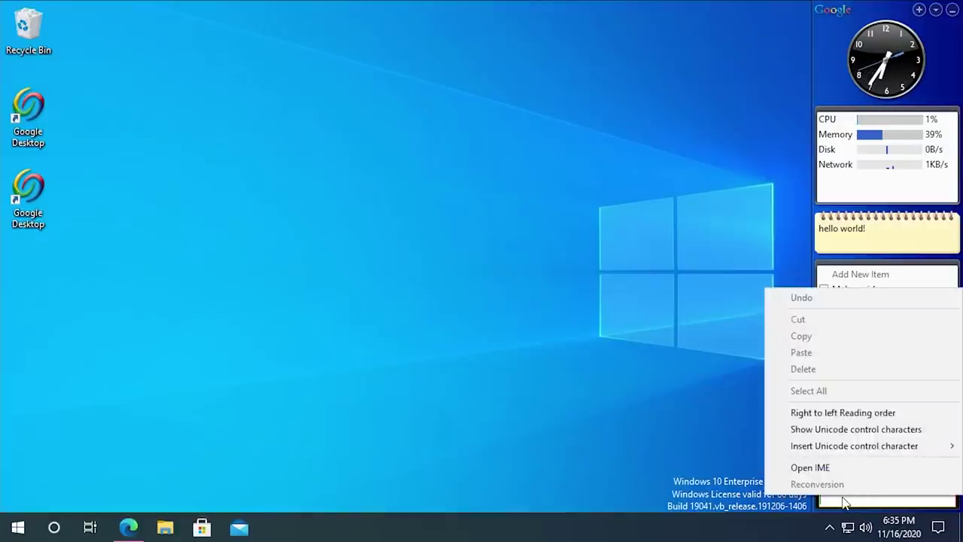
pyautogui.press('Escape')
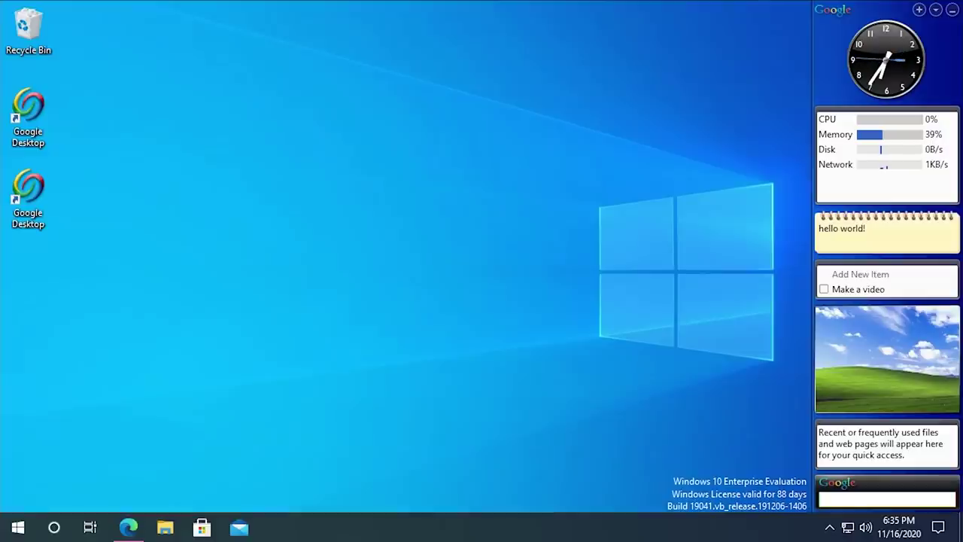
# Try to open Search Desktop from Google Desktop's notification area commands
pyautogui.click(829, 527)
pyautogui.rightClick(769, 498)
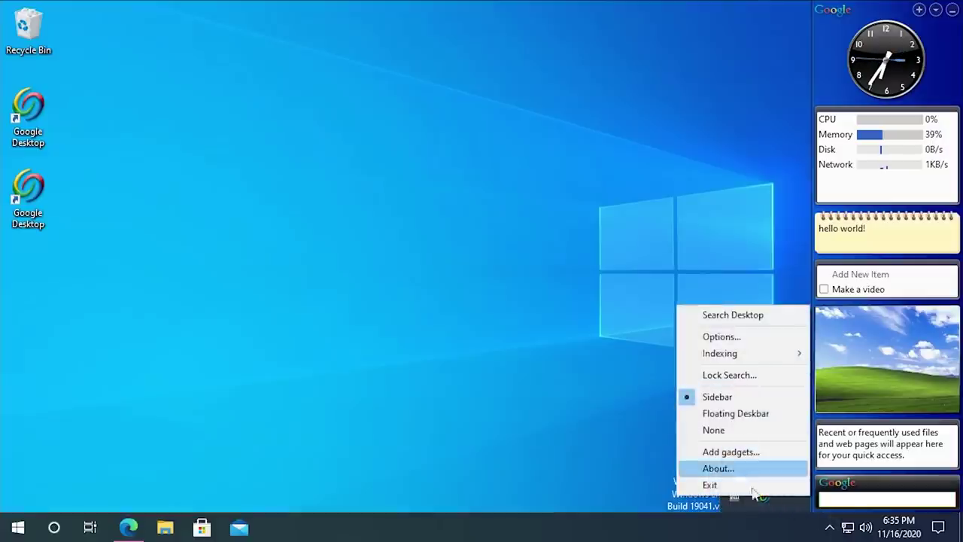
pyautogui.click(741, 321)
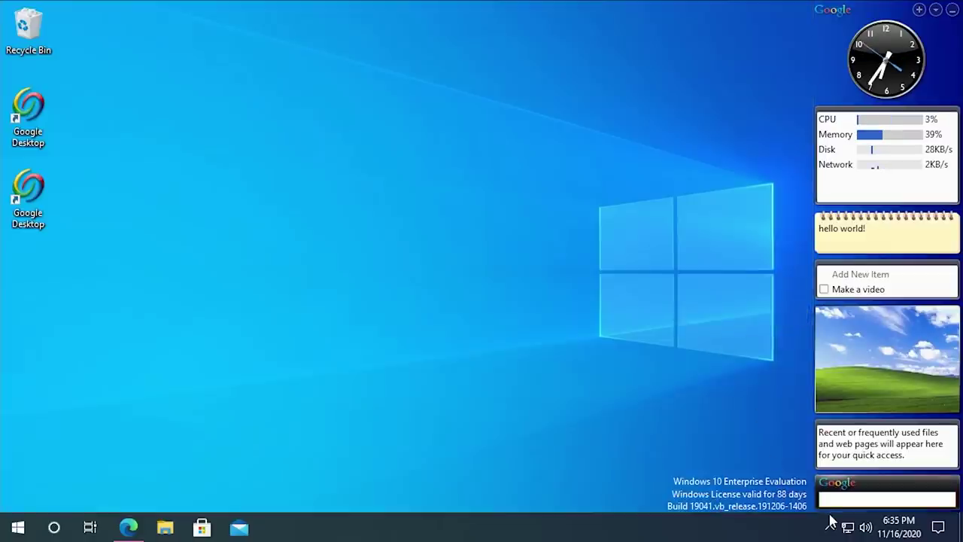